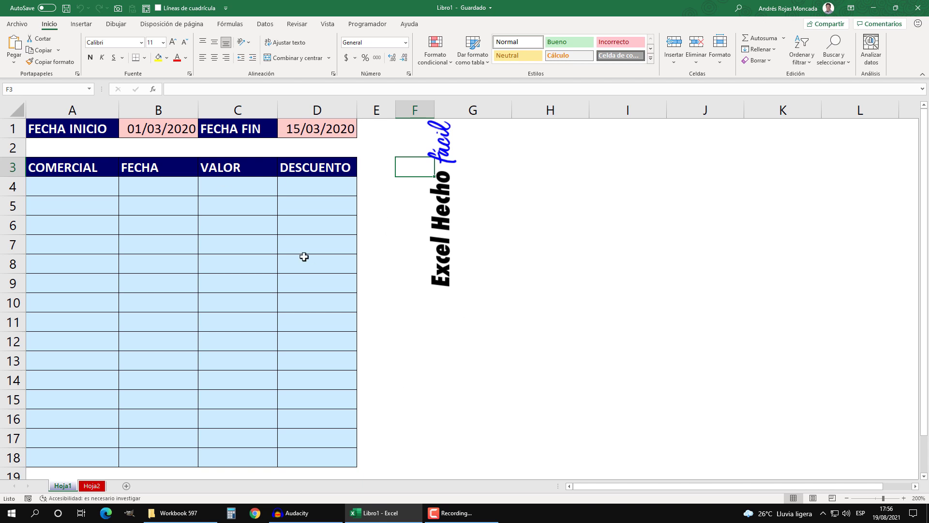
# Step: Review the empty Hoja1 results columns (COMERCIAL, FECHA, VALOR, DESCUENTO) and the Hoja2 sales data
pyautogui.moveTo(88, 171)
pyautogui.mouseDown()
pyautogui.moveTo(313, 417)
pyautogui.moveTo(311, 449)
pyautogui.mouseUp()
pyautogui.click(78, 168)
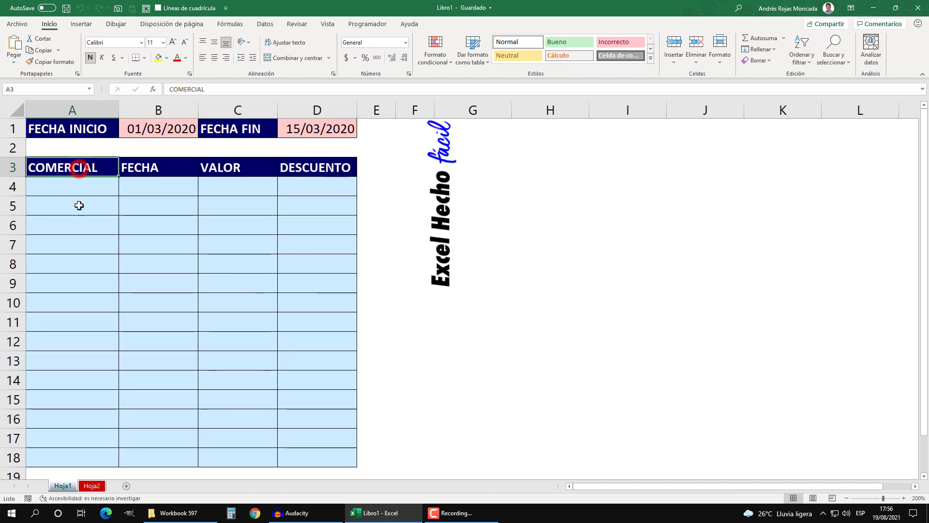
pyautogui.moveTo(79, 205); pyautogui.dragTo(68, 453)
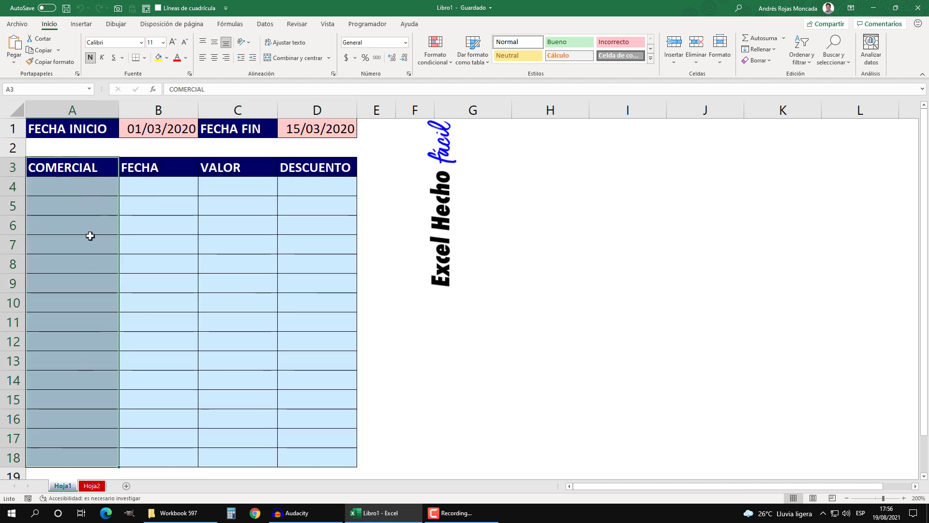
pyautogui.moveTo(159, 169); pyautogui.dragTo(157, 452)
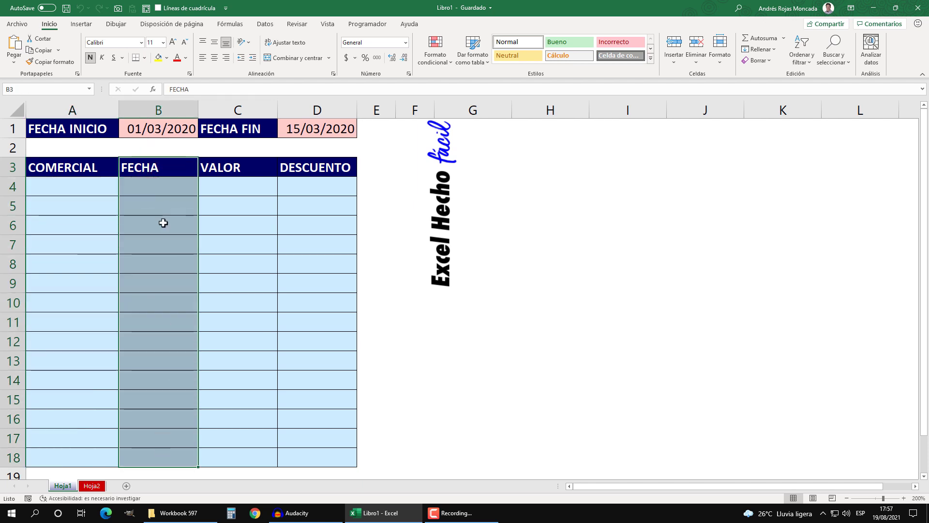
pyautogui.moveTo(229, 168); pyautogui.dragTo(225, 449)
pyautogui.moveTo(320, 167); pyautogui.dragTo(311, 450)
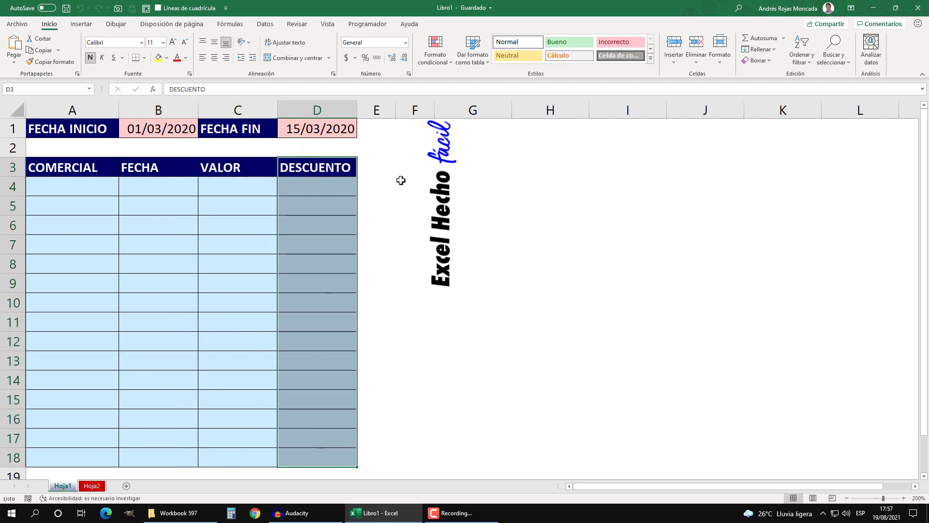
pyautogui.click(410, 168)
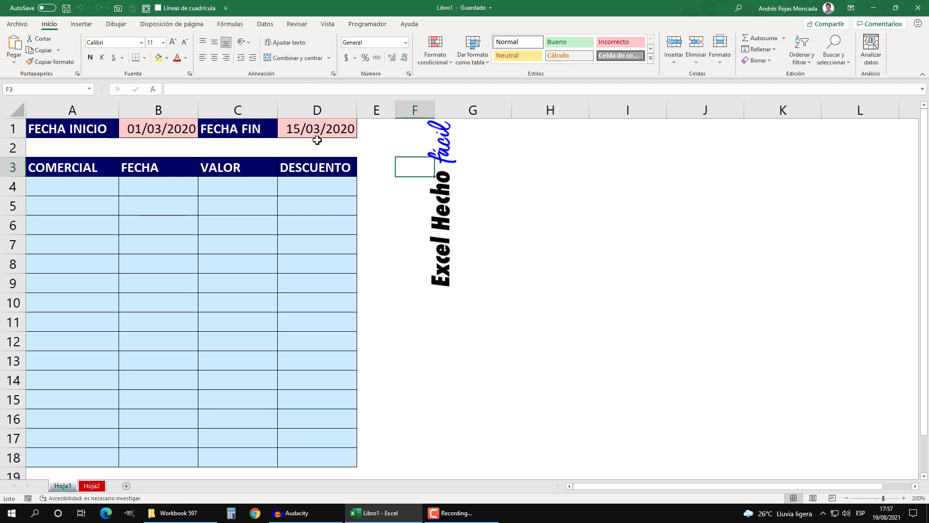
pyautogui.click(96, 486)
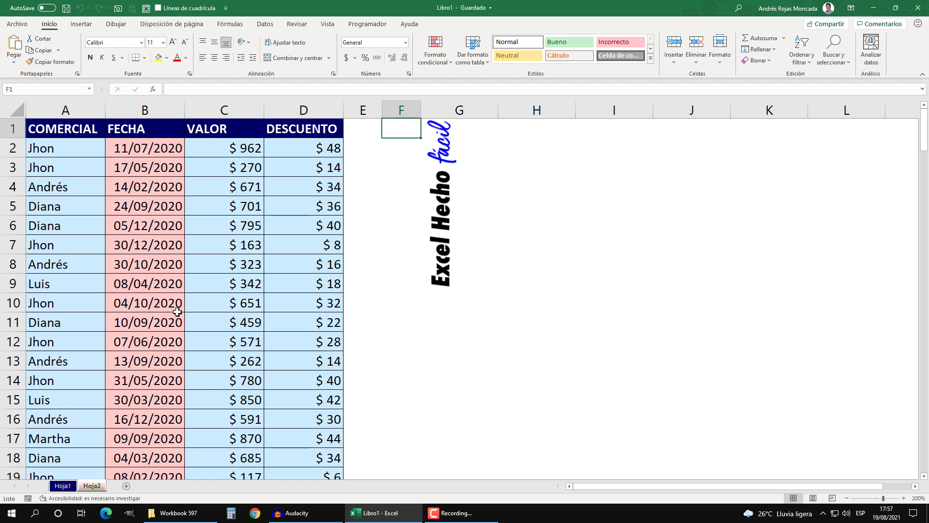
pyautogui.click(72, 484)
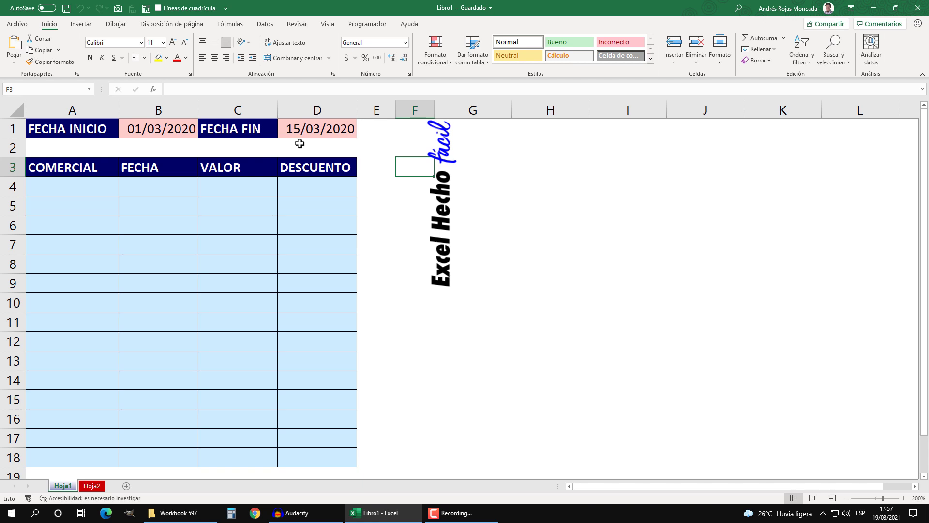
# Step: Open a second window of the workbook showing Hoja2 zoomed to 200%
pyautogui.click(328, 25)
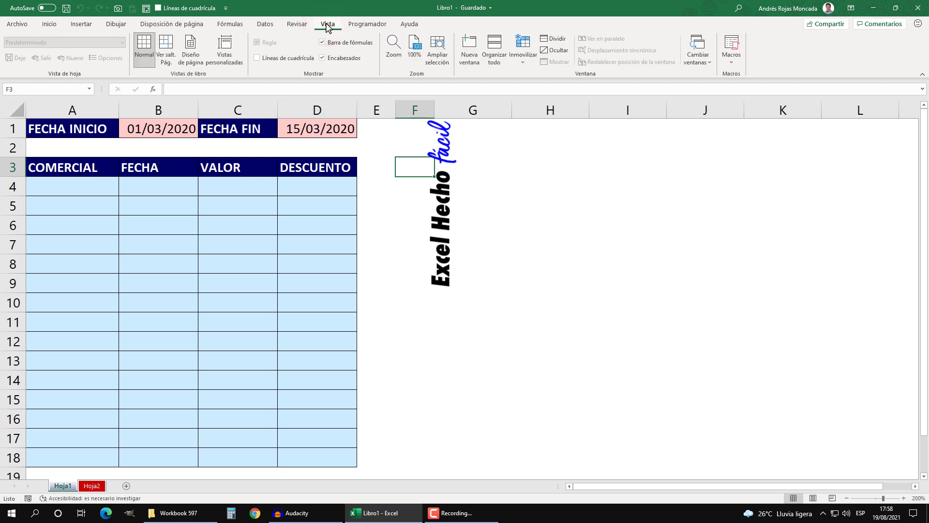
pyautogui.click(466, 57)
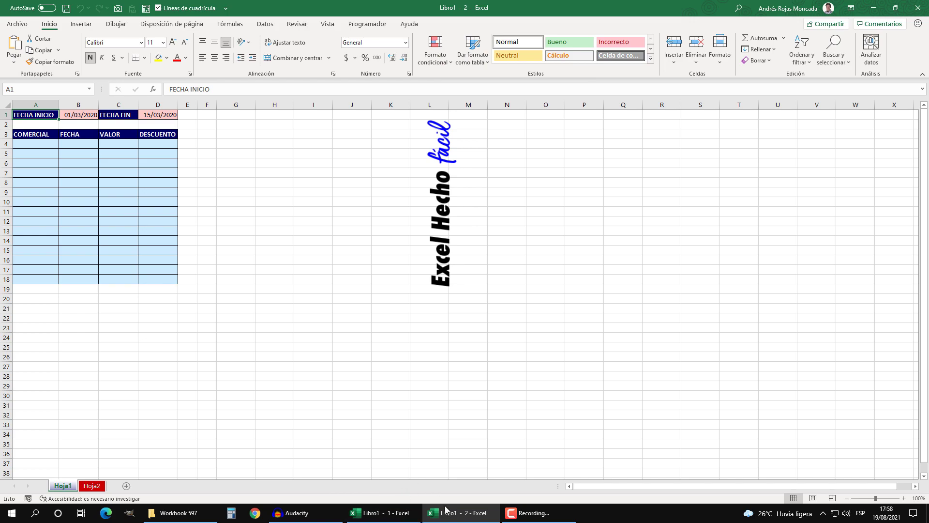
pyautogui.click(92, 485)
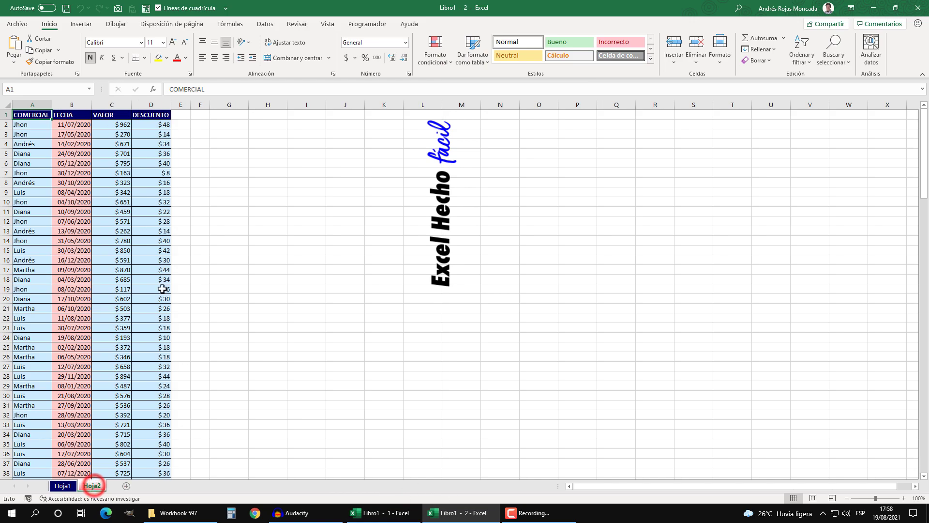
pyautogui.click(904, 498)
pyautogui.doubleClick(903, 498)
pyautogui.doubleClick(904, 498)
pyautogui.doubleClick(903, 498)
pyautogui.click(903, 498)
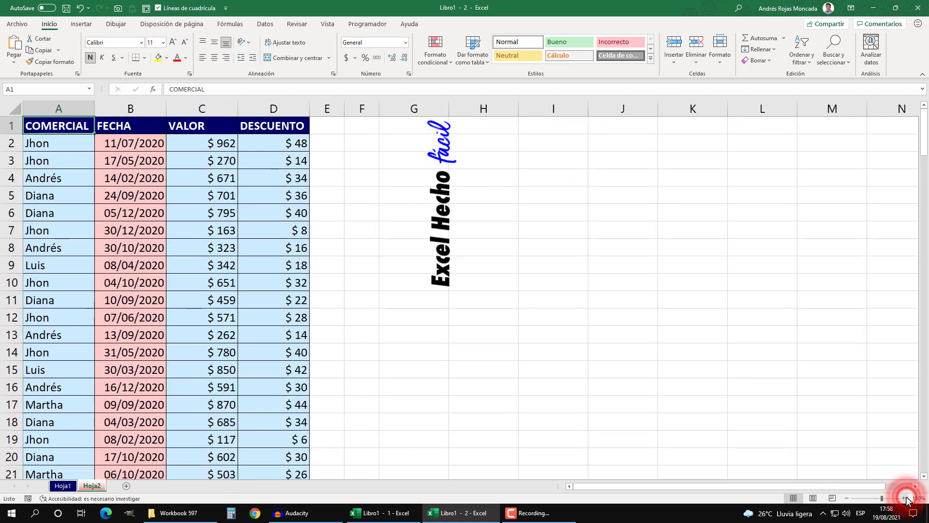
pyautogui.click(904, 498)
pyautogui.click(904, 498)
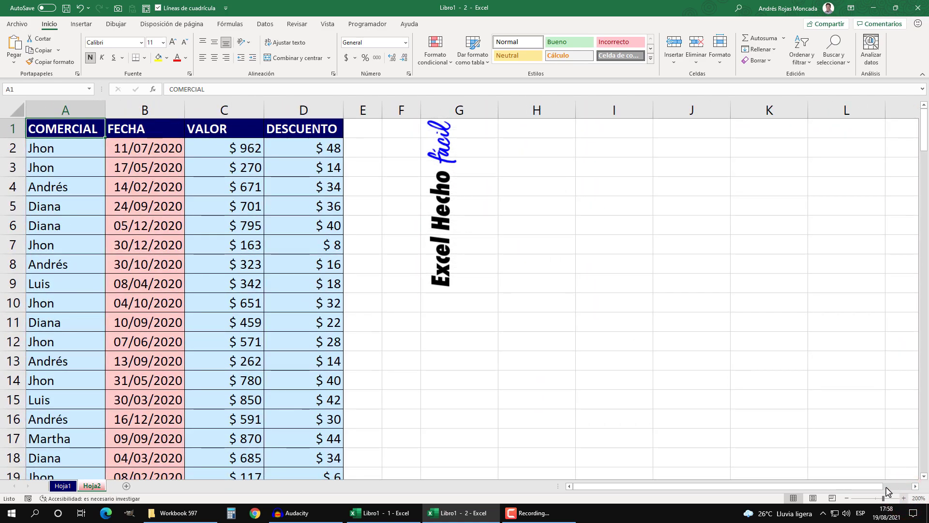
# Step: Arrange both workbook windows vertically side by side
pyautogui.click(370, 514)
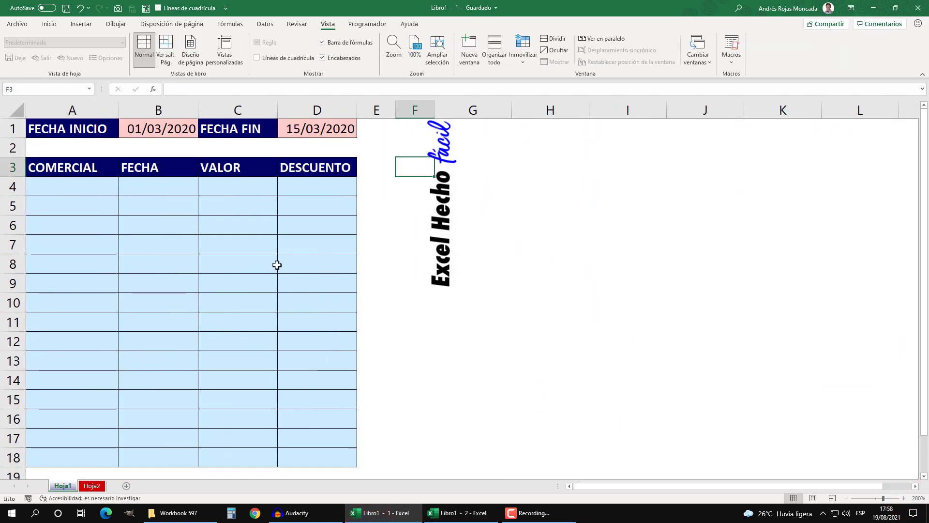
pyautogui.click(496, 57)
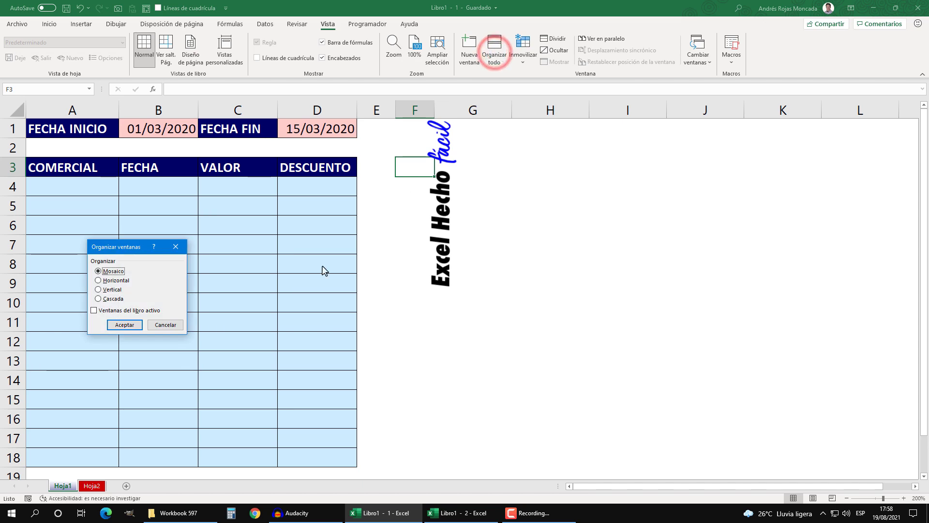
pyautogui.moveTo(115, 253)
pyautogui.mouseDown()
pyautogui.moveTo(150, 259)
pyautogui.moveTo(410, 166)
pyautogui.mouseUp()
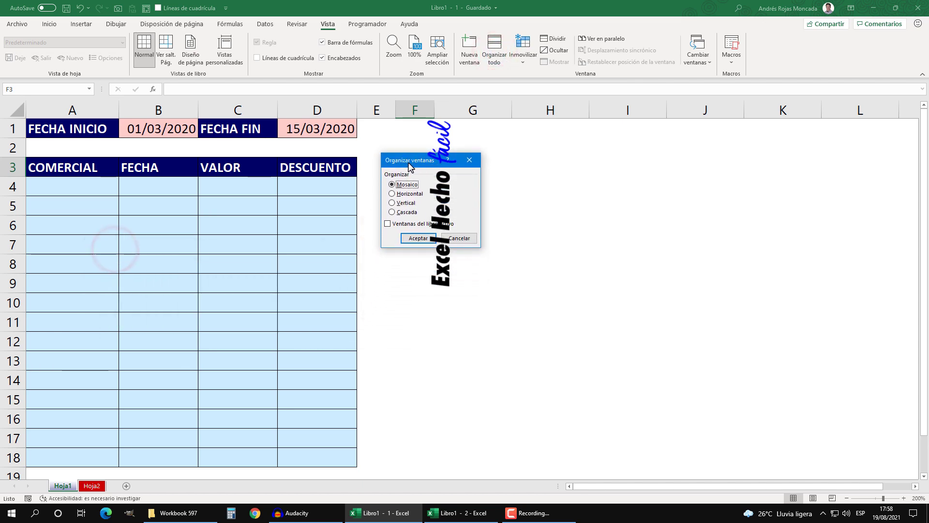
pyautogui.click(401, 204)
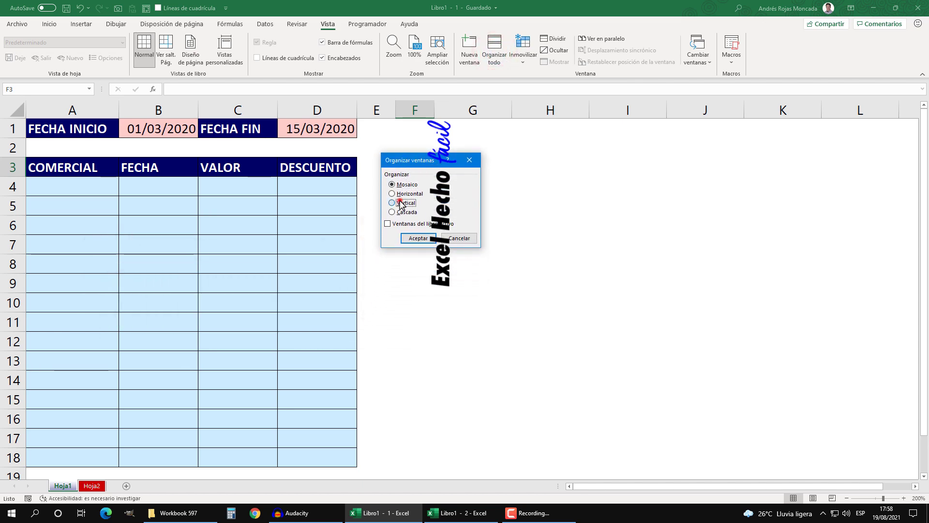
pyautogui.click(413, 238)
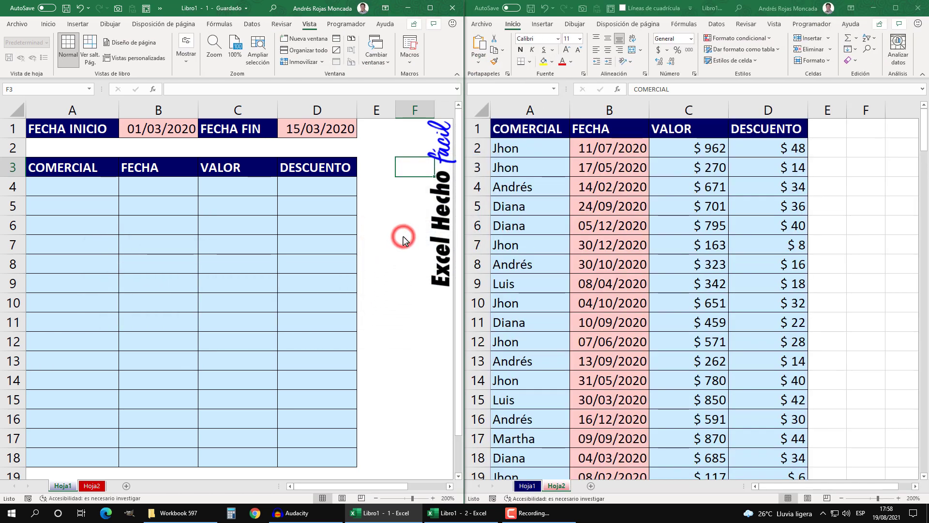
pyautogui.click(440, 47)
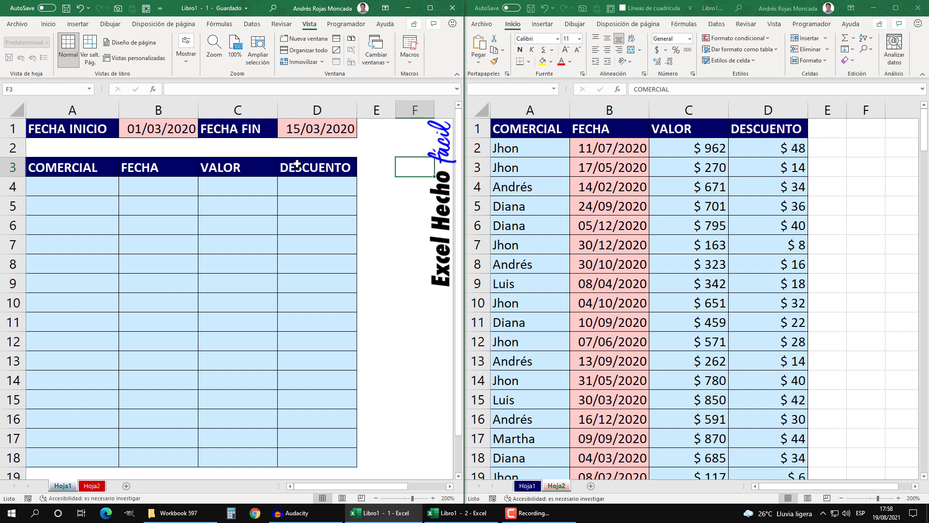
pyautogui.click(926, 63)
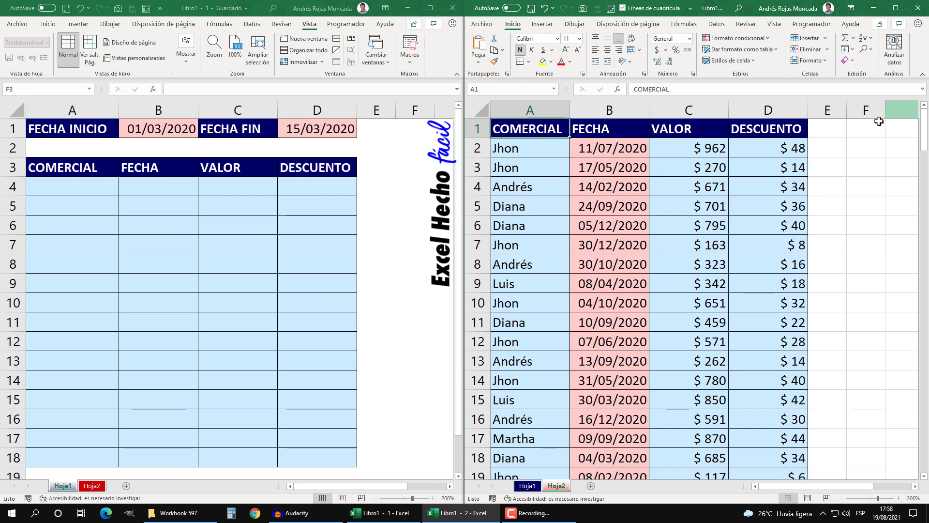
pyautogui.click(864, 128)
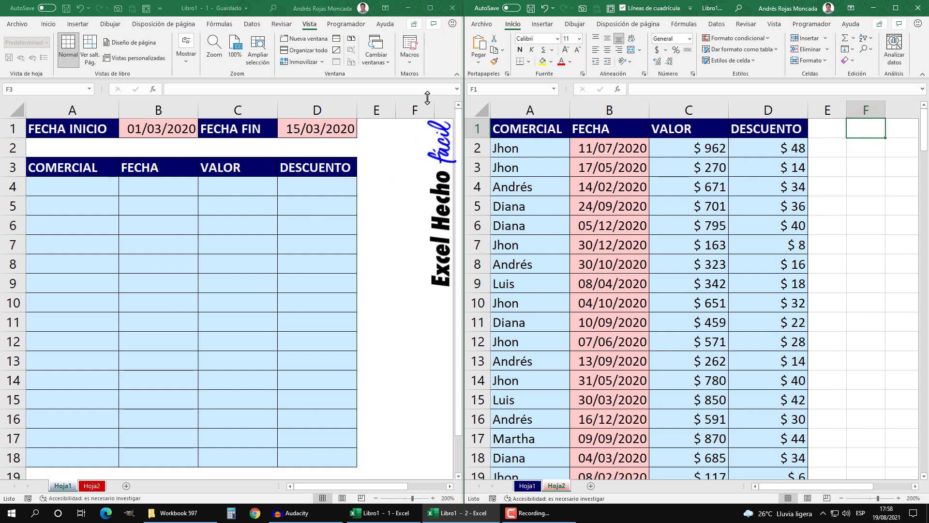
pyautogui.click(445, 57)
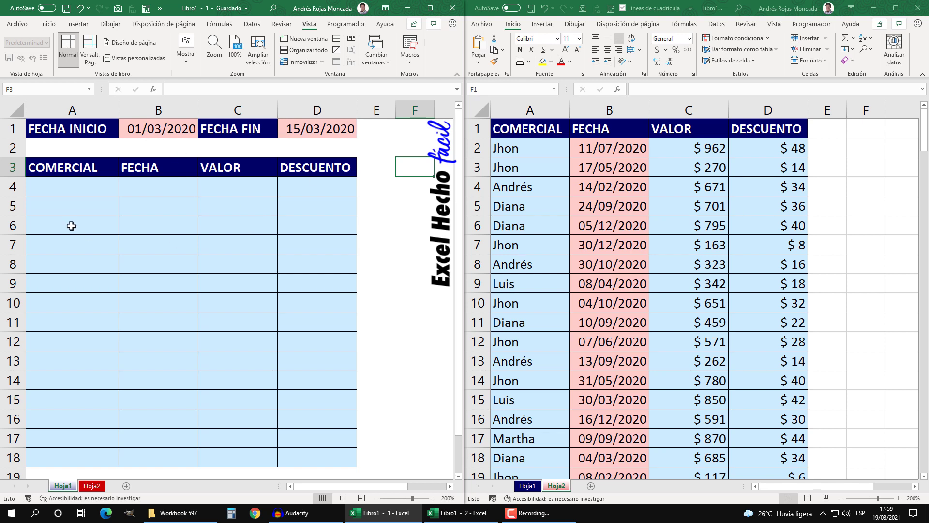
pyautogui.click(74, 187)
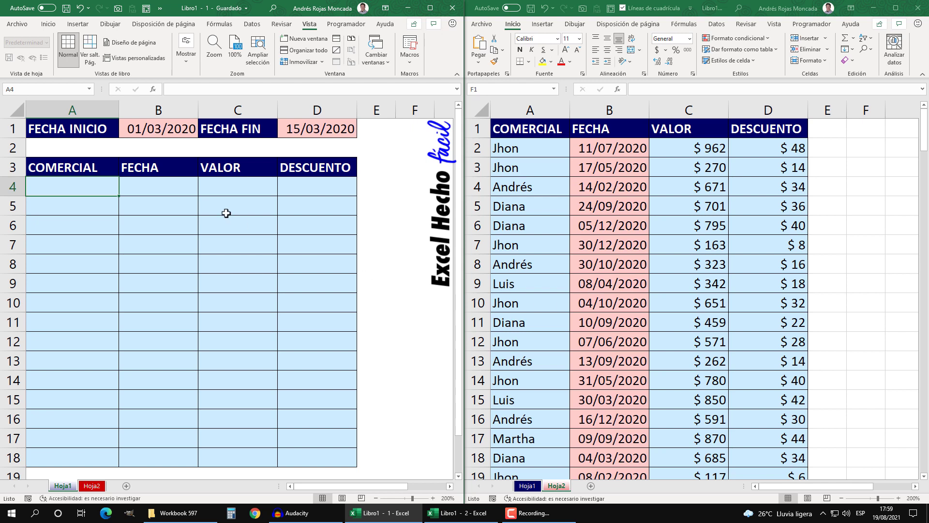
# Step: Start A4 with =(Hoja2!$B$2:$B$153), an absolute reference to all the FECHA dates
pyautogui.write('=(')
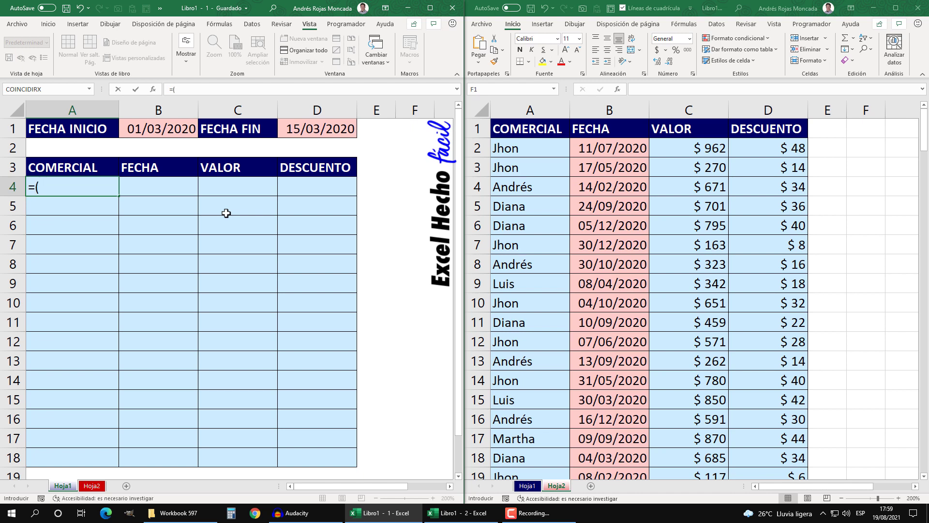
pyautogui.click(41, 189)
pyautogui.click(916, 56)
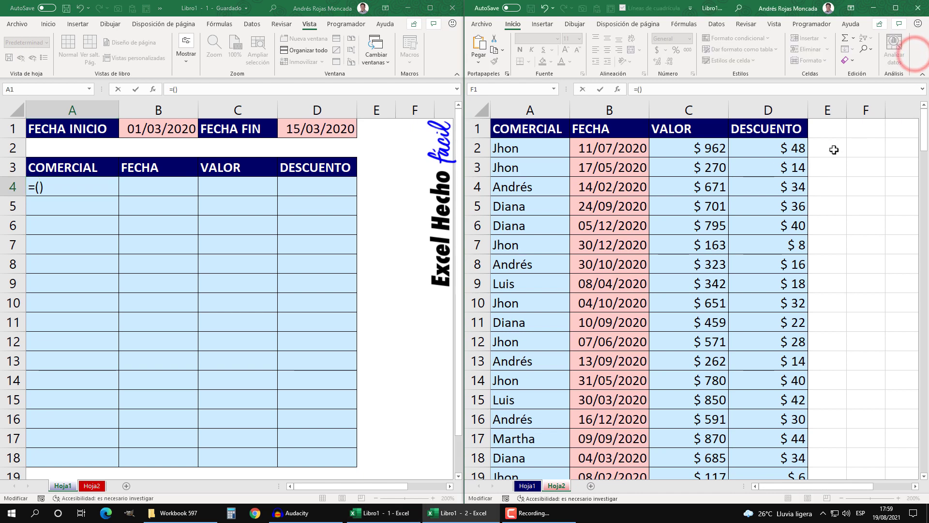
pyautogui.click(617, 148)
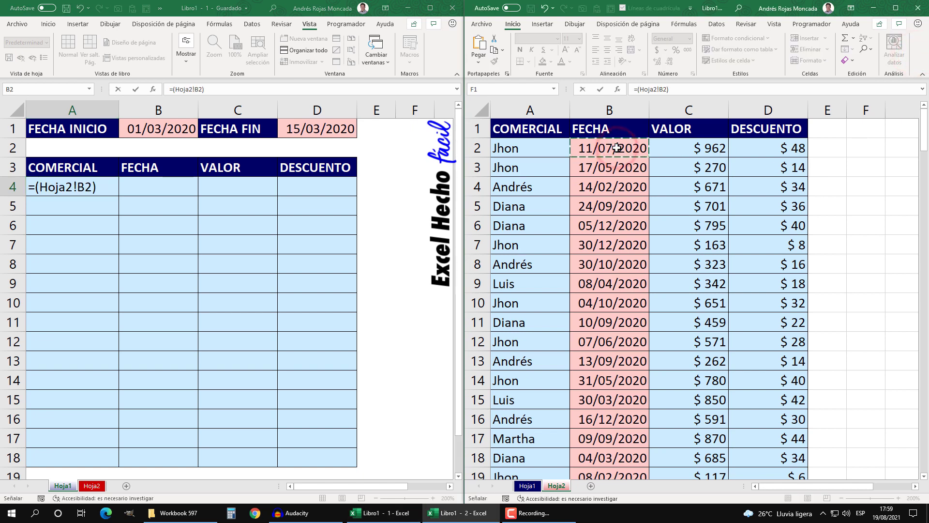
pyautogui.hotkey('ctrl', 'shift', 'Down')
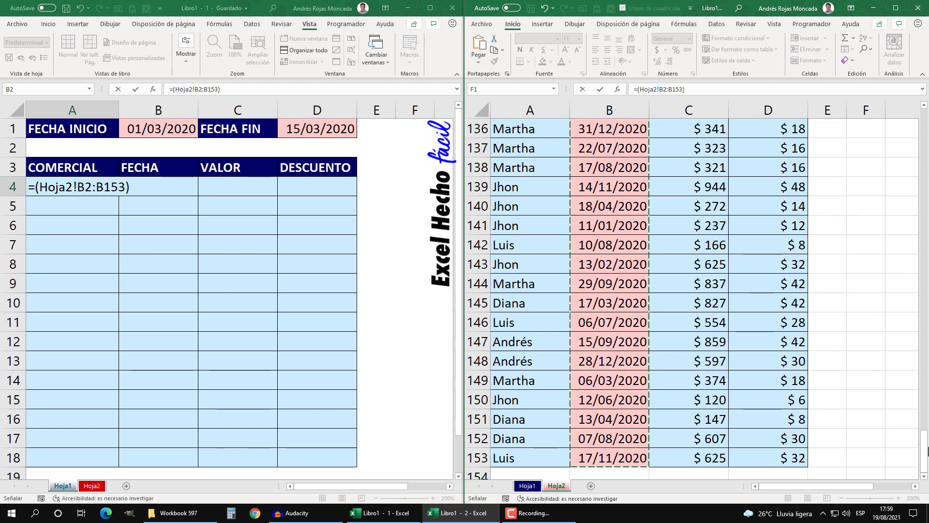
pyautogui.moveTo(923, 450); pyautogui.dragTo(925, 121)
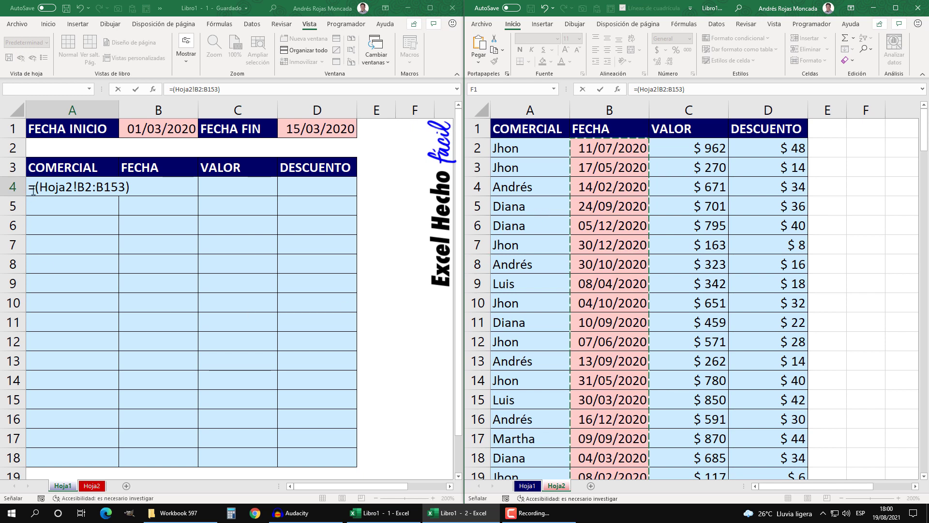
pyautogui.click(96, 187)
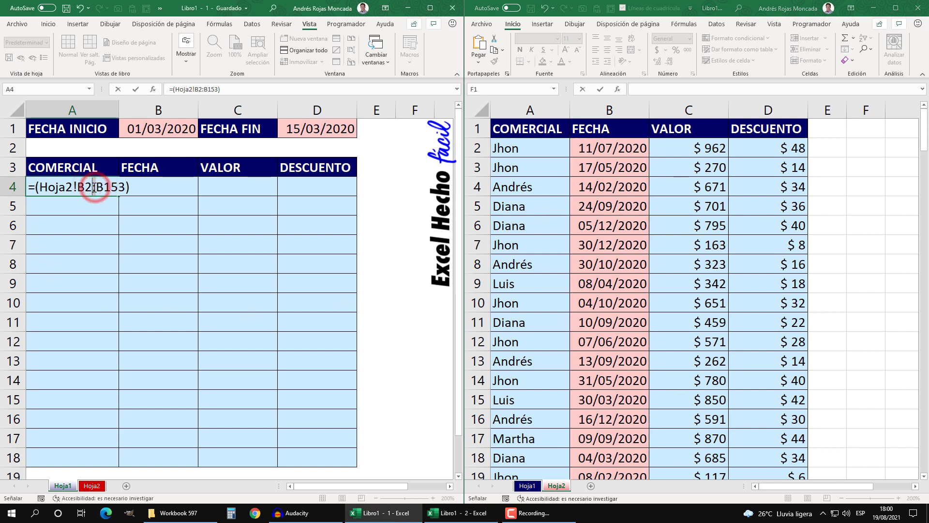
pyautogui.press('F4')
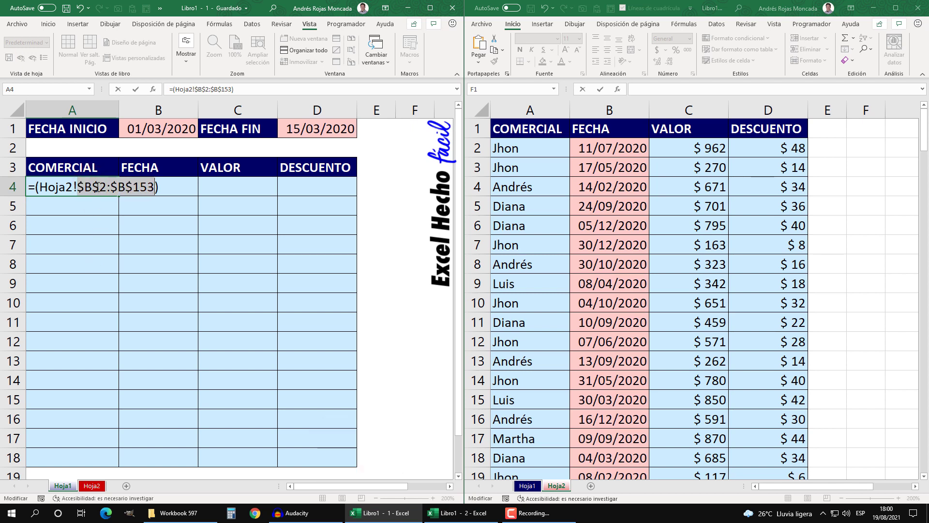
pyautogui.click(155, 187)
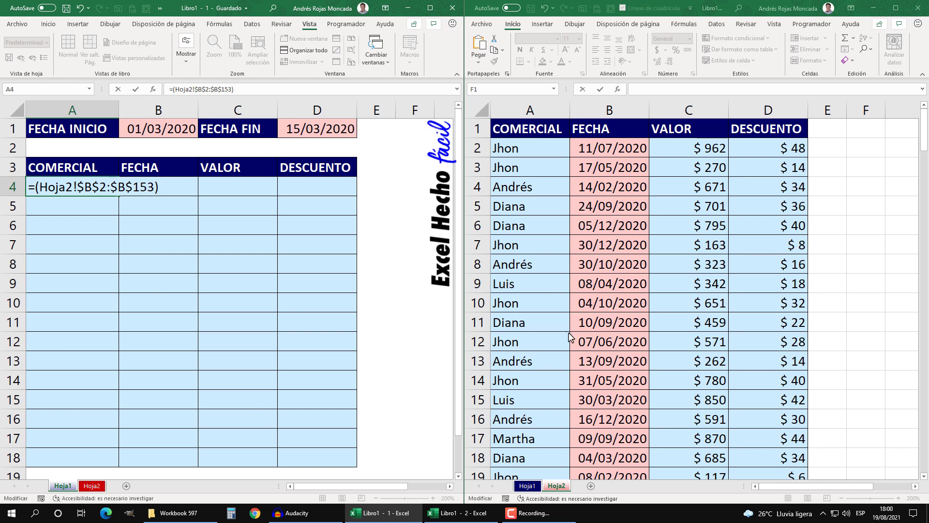
# Step: Add >=$B$1 to the A4 condition and preview its TRUE/FALSE results with F9
pyautogui.write('>=')
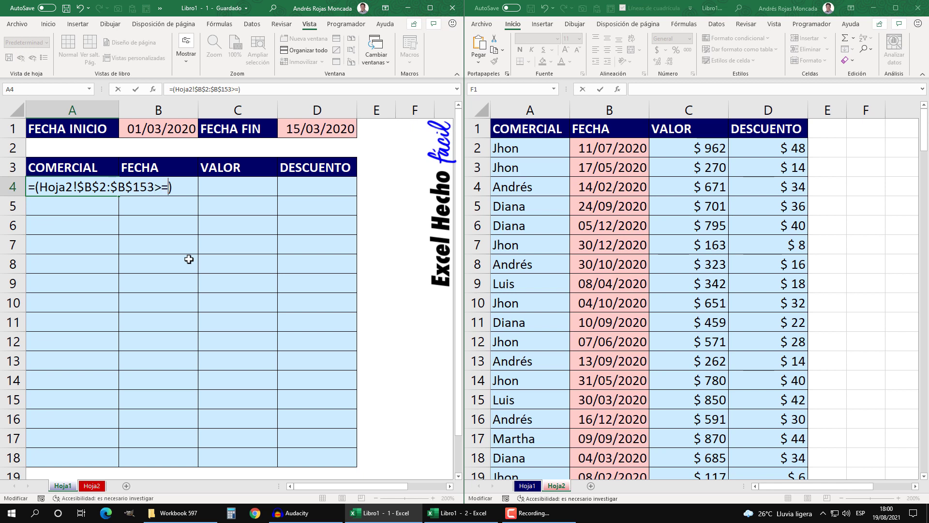
pyautogui.click(153, 136)
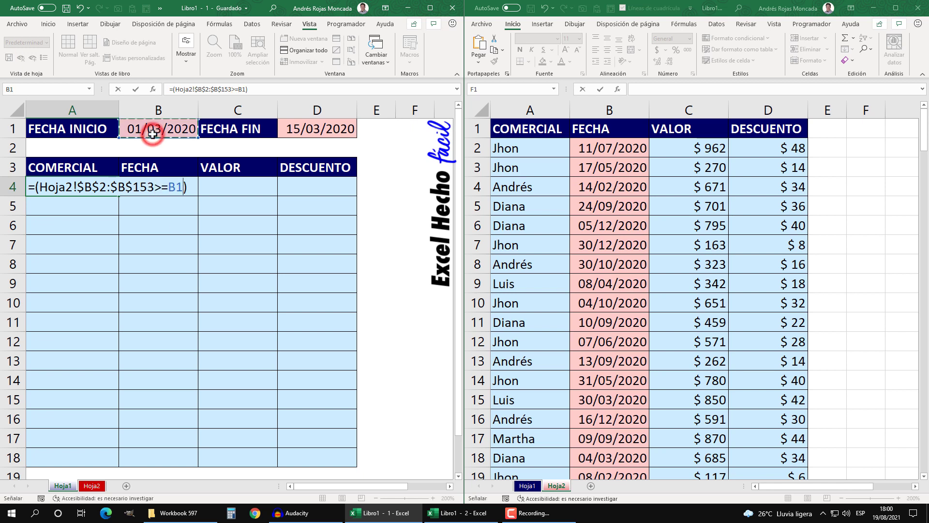
pyautogui.press('F4')
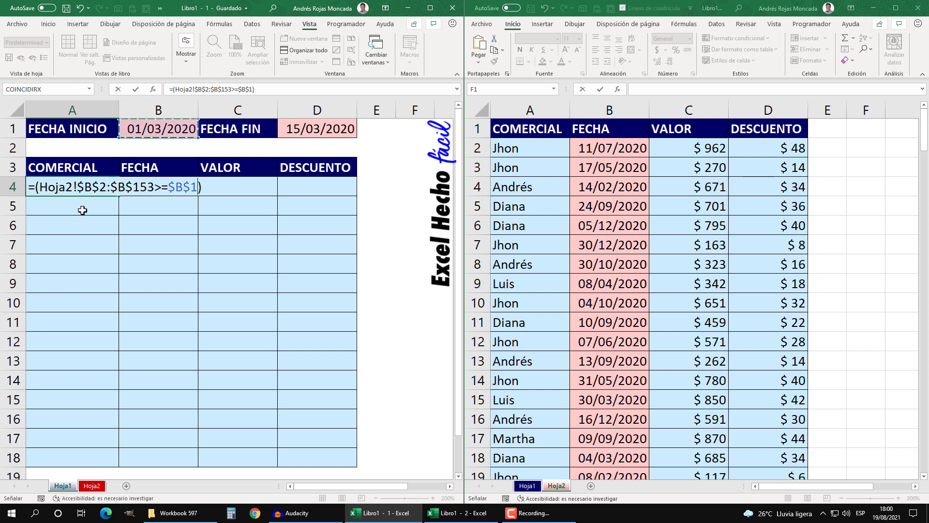
pyautogui.moveTo(202, 187); pyautogui.dragTo(39, 187)
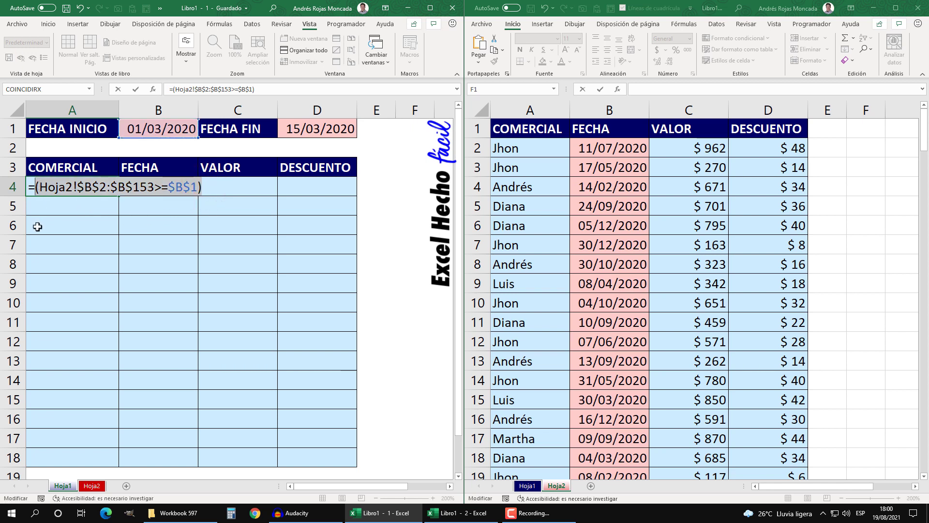
pyautogui.press('F9')
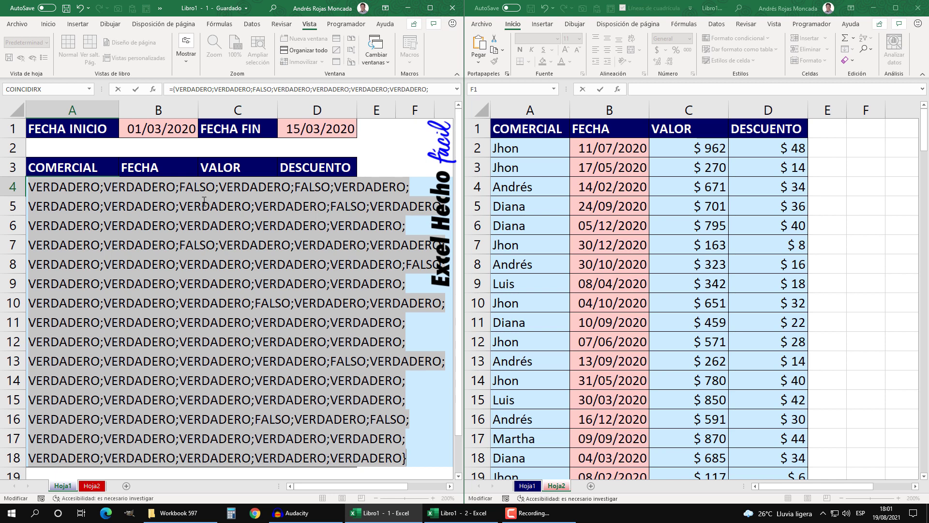
pyautogui.hotkey('ctrl', 'z')
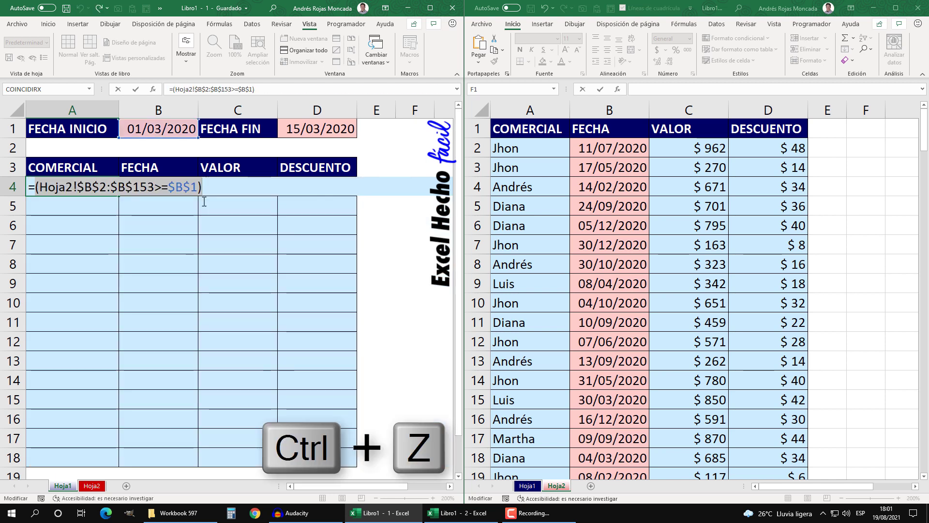
# Step: Append *1 to the start-date test and confirm with F9 that it gives 1s and 0s
pyautogui.click(202, 188)
pyautogui.write('*1')
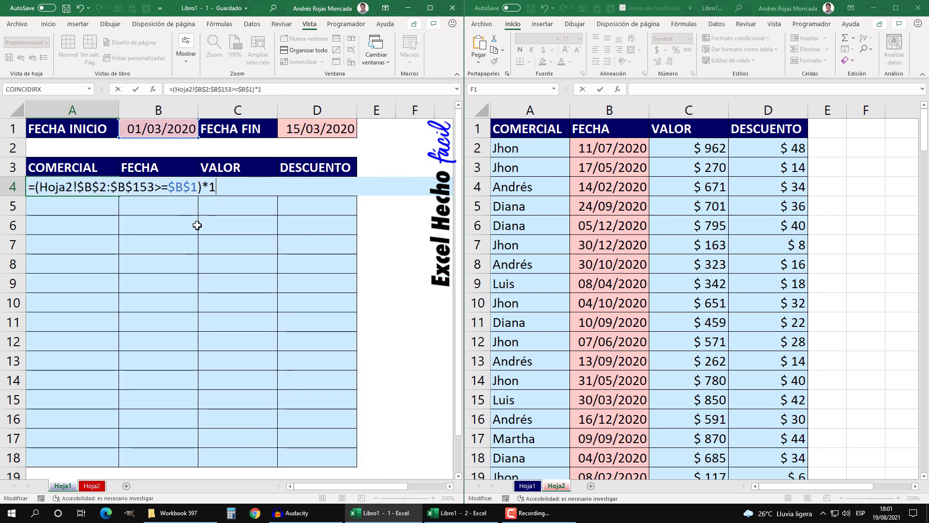
pyautogui.click(35, 187)
pyautogui.write('--')
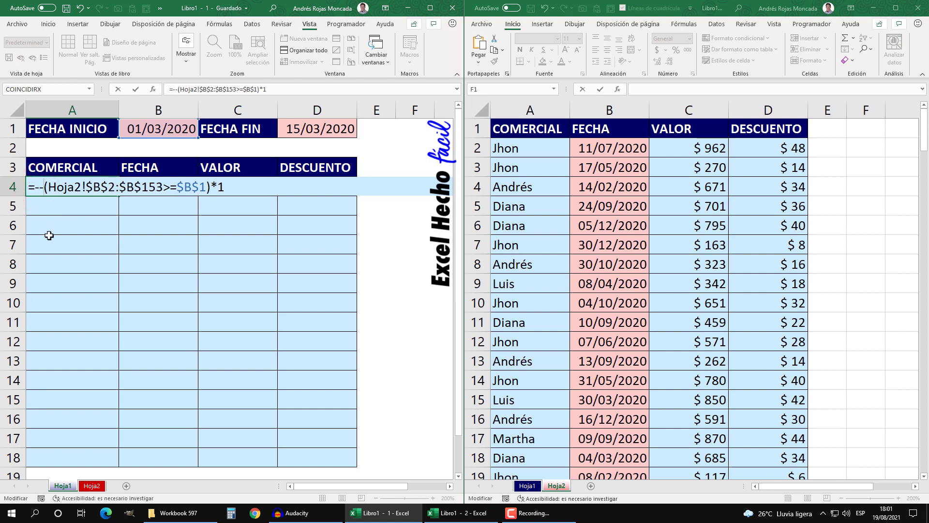
pyautogui.press('BackSpace')
pyautogui.press('BackSpace')
pyautogui.moveTo(213, 188); pyautogui.dragTo(35, 187)
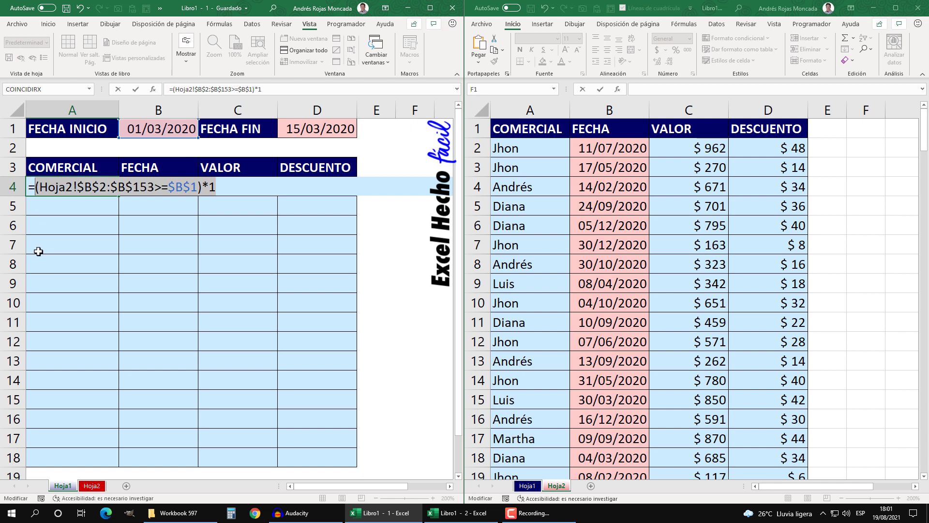
pyautogui.press('F9')
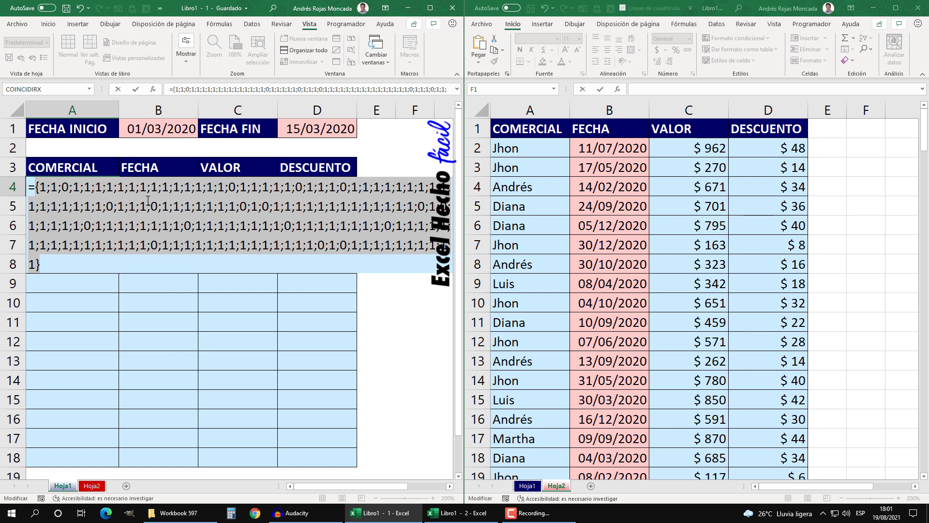
pyautogui.hotkey('ctrl', 'z')
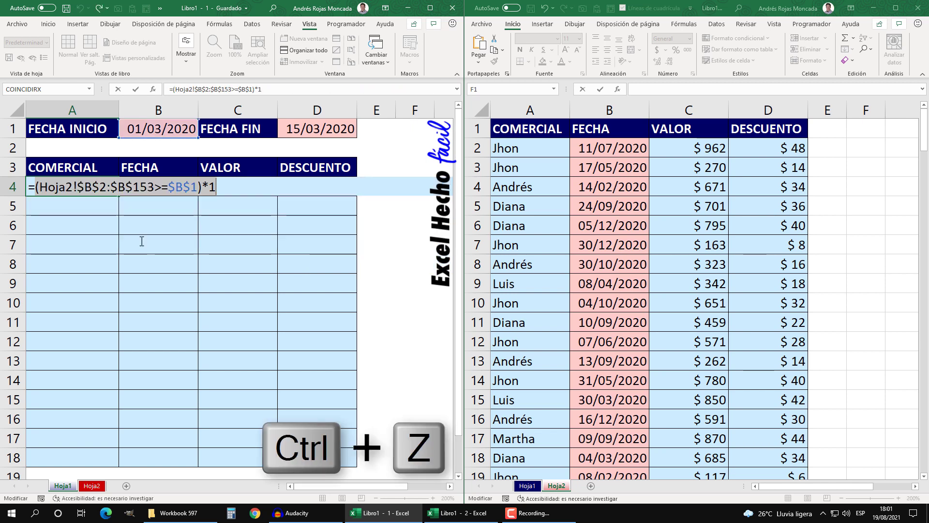
pyautogui.click(216, 187)
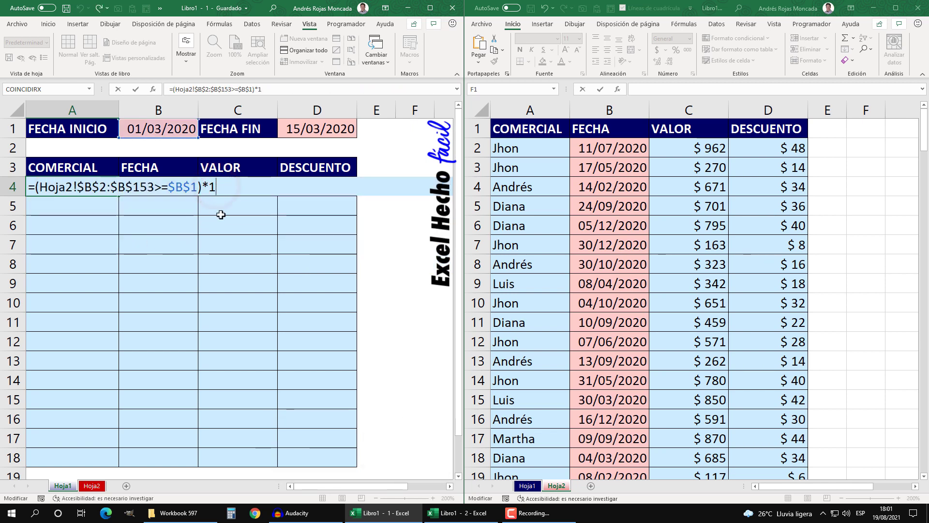
# Step: Replace the trailing 1 with parentheses holding a copy of the start-date condition
pyautogui.press('BackSpace')
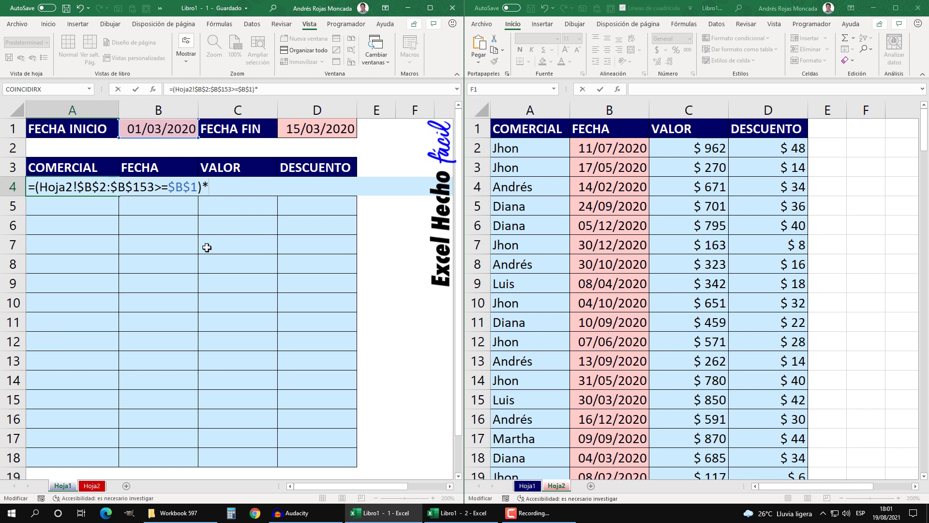
pyautogui.write('()')
pyautogui.click(217, 188)
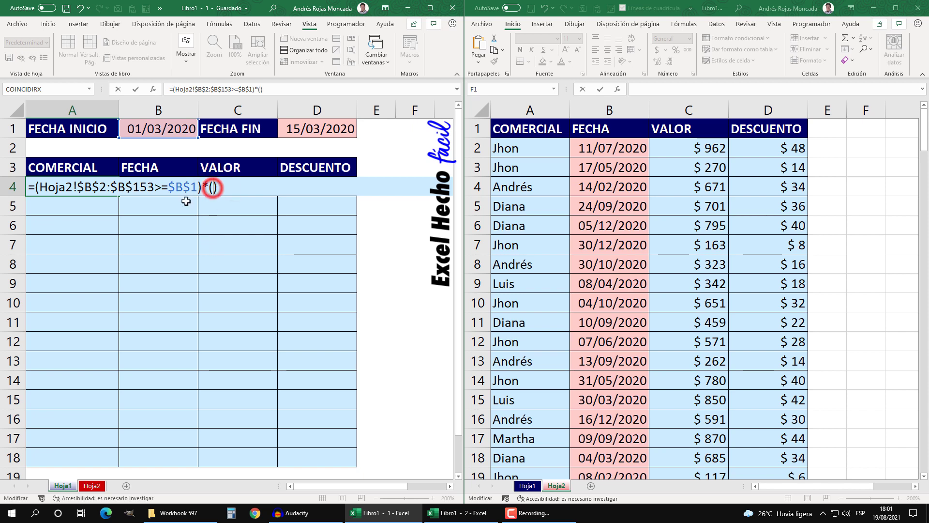
pyautogui.moveTo(199, 188); pyautogui.dragTo(42, 191)
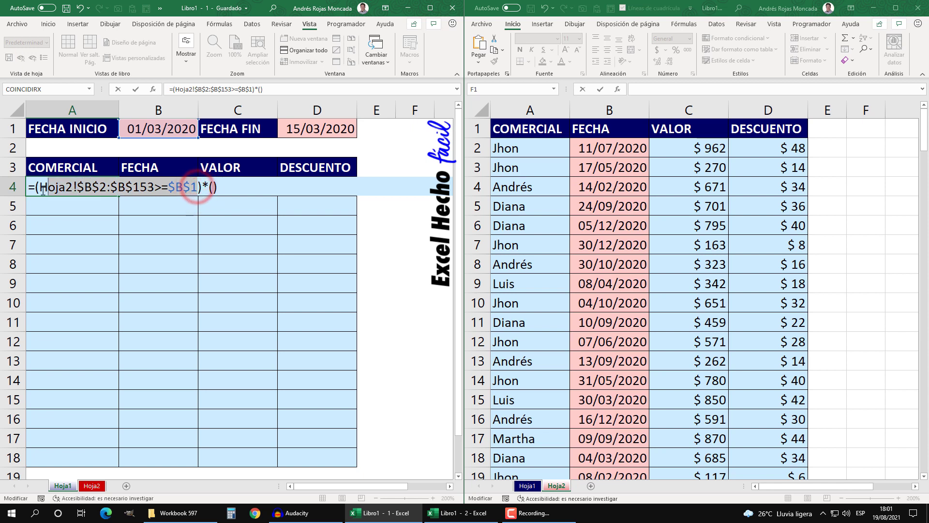
pyautogui.hotkey('ctrl', 'c')
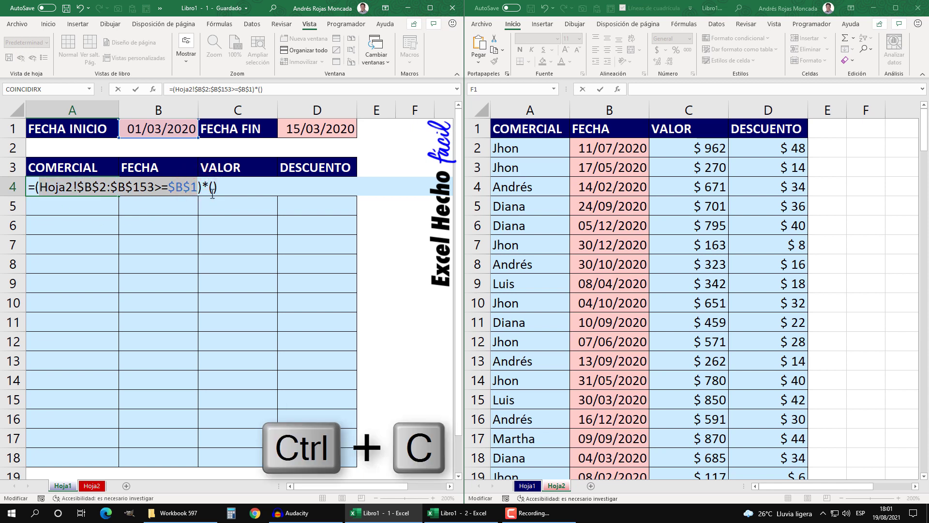
pyautogui.click(211, 187)
pyautogui.hotkey('ctrl', 'v')
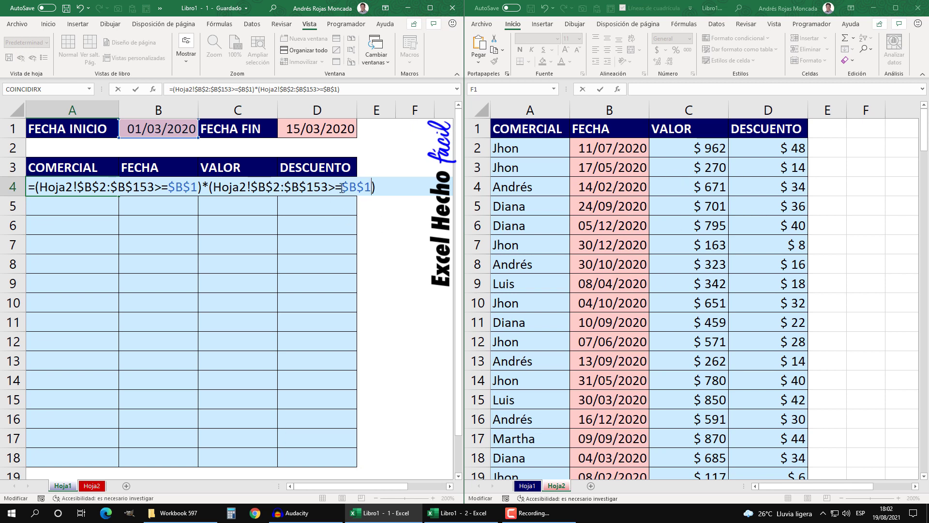
# Step: Change the copied condition to Hoja2!$B$2:$B$153<=$D$1 for FECHA FIN
pyautogui.moveTo(342, 187); pyautogui.dragTo(329, 187)
pyautogui.write('<=')
pyautogui.doubleClick(366, 187)
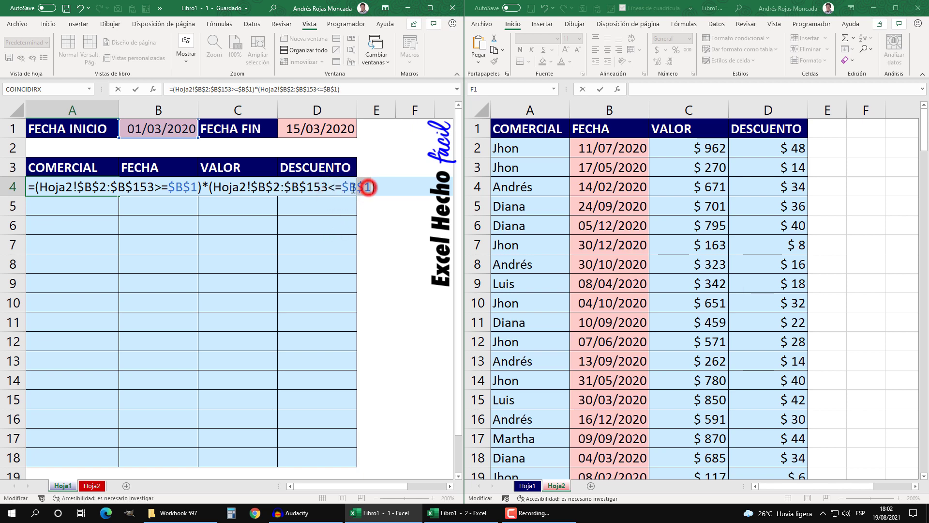
pyautogui.click(301, 130)
pyautogui.press('F4')
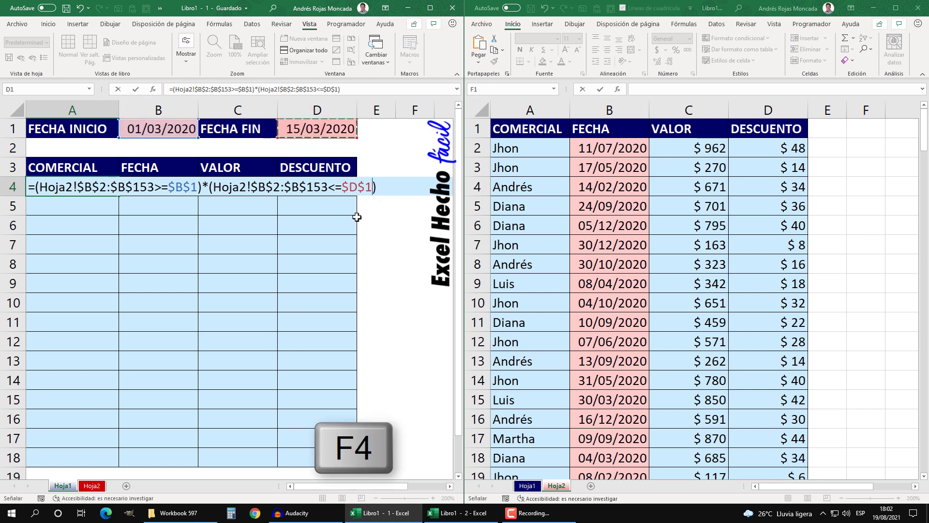
pyautogui.moveTo(382, 188); pyautogui.dragTo(209, 187)
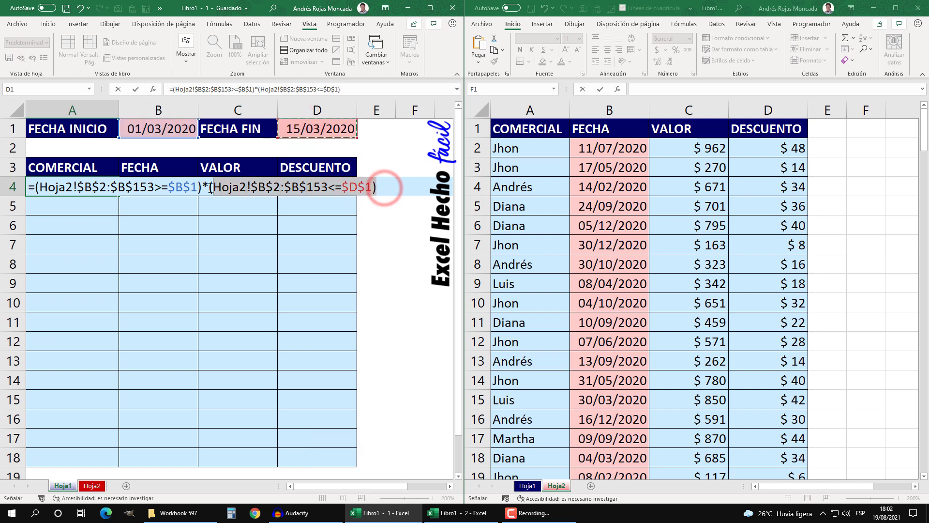
pyautogui.press('F9')
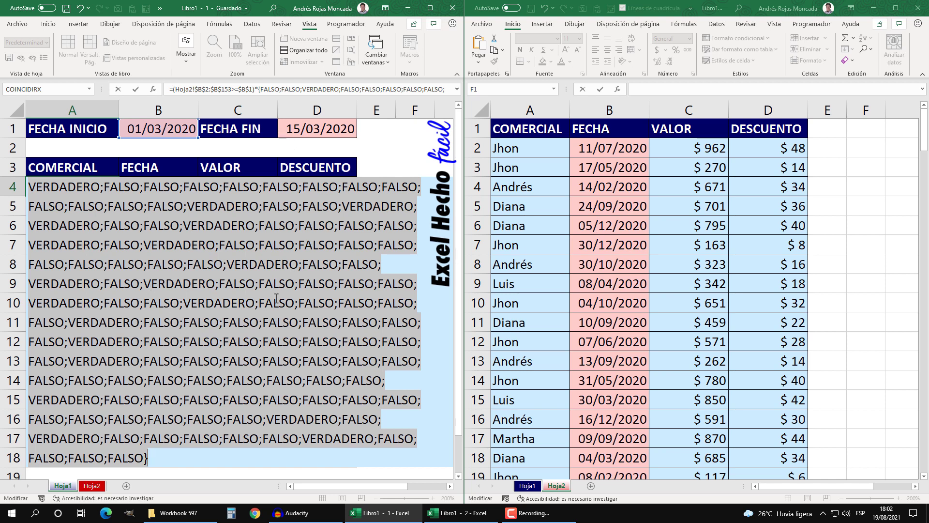
pyautogui.hotkey('ctrl', 'z')
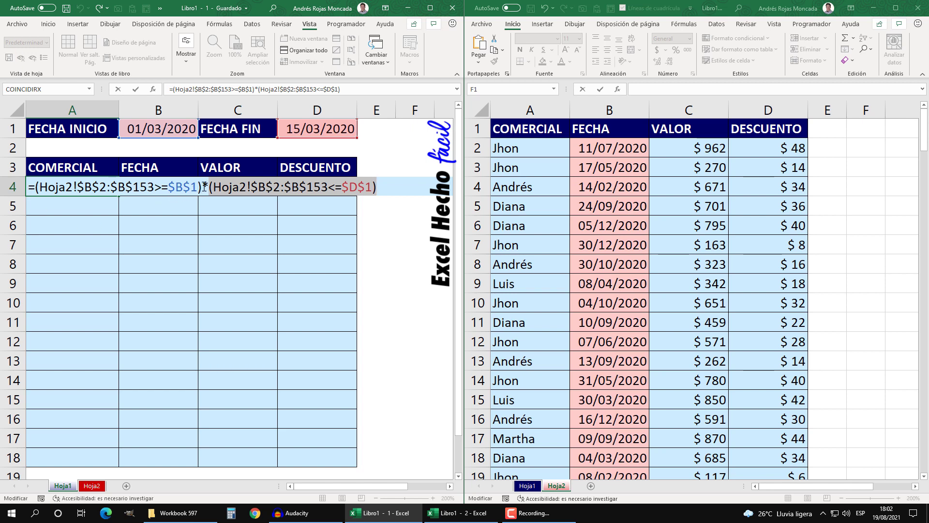
pyautogui.moveTo(203, 187); pyautogui.dragTo(36, 187)
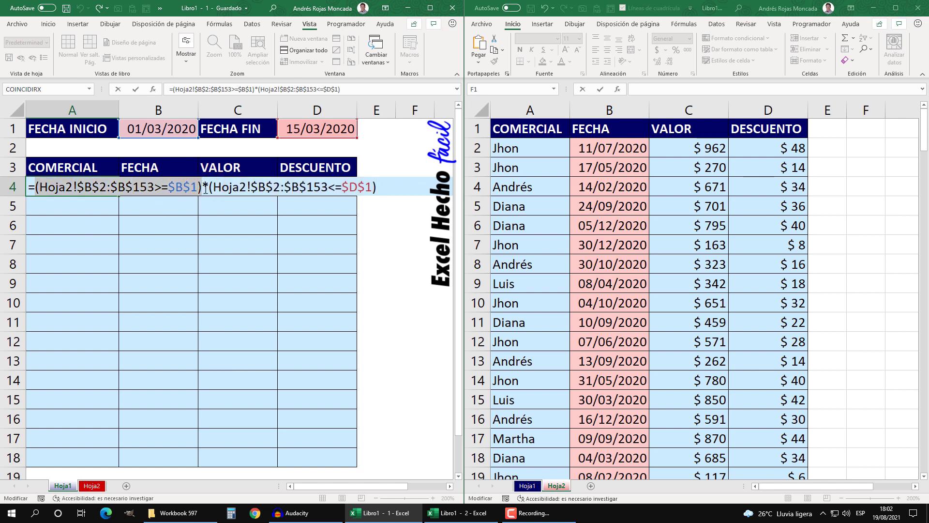
pyautogui.moveTo(208, 187); pyautogui.dragTo(376, 187)
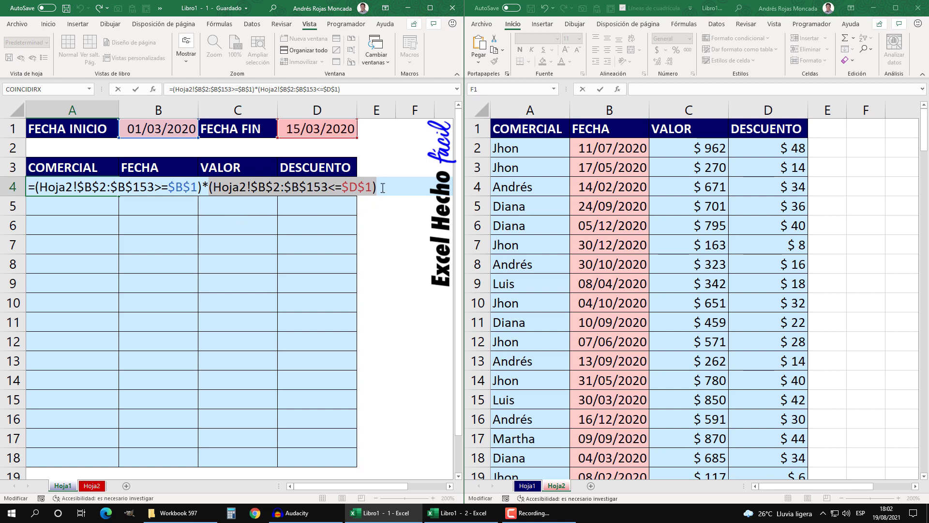
pyautogui.moveTo(58, 187); pyautogui.dragTo(35, 187)
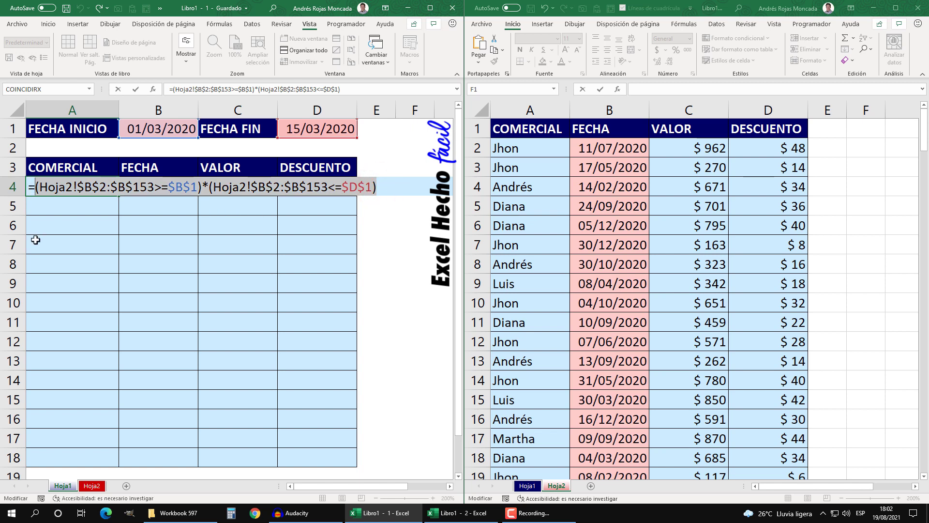
pyautogui.press('F9')
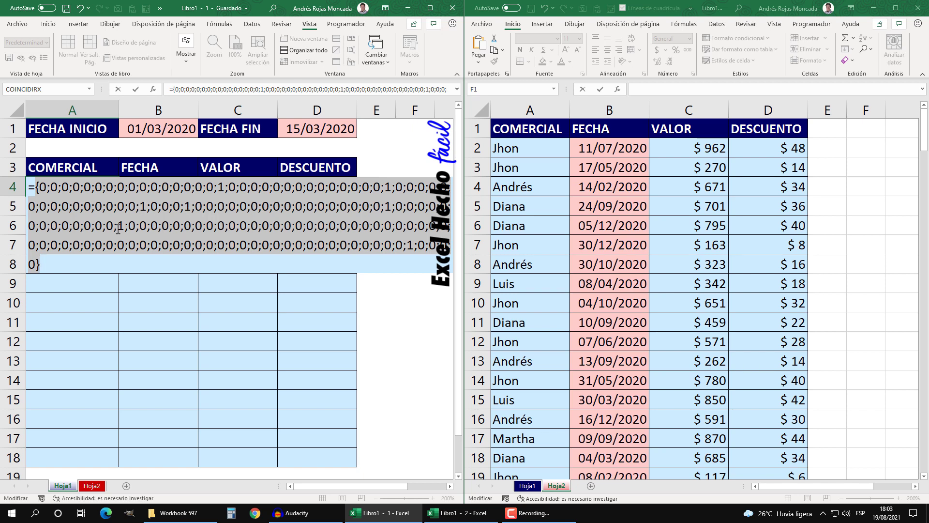
pyautogui.hotkey('ctrl', 'z')
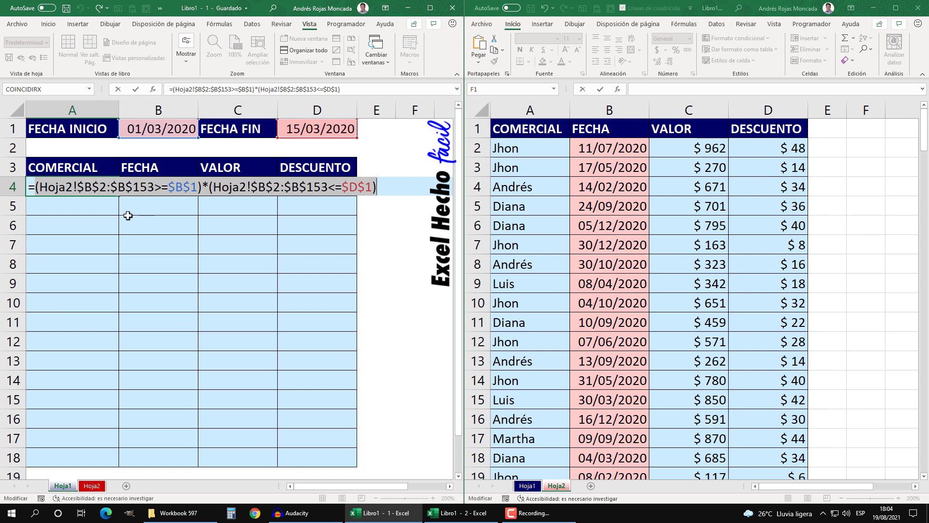
pyautogui.press('F9')
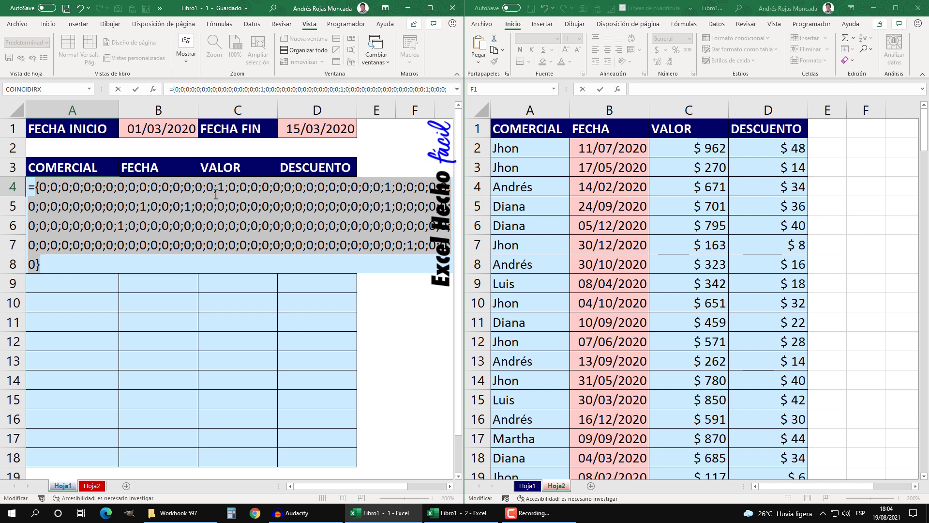
pyautogui.hotkey('ctrl', 'z')
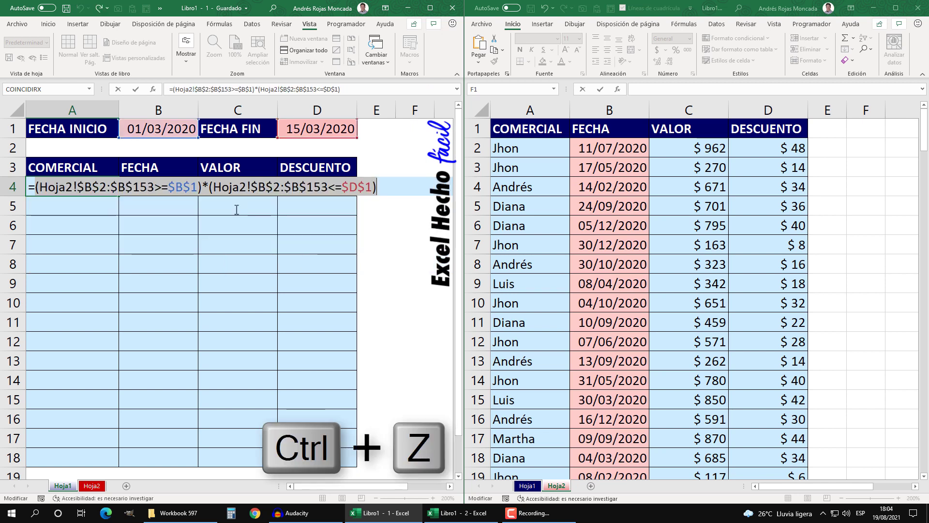
pyautogui.click(32, 186)
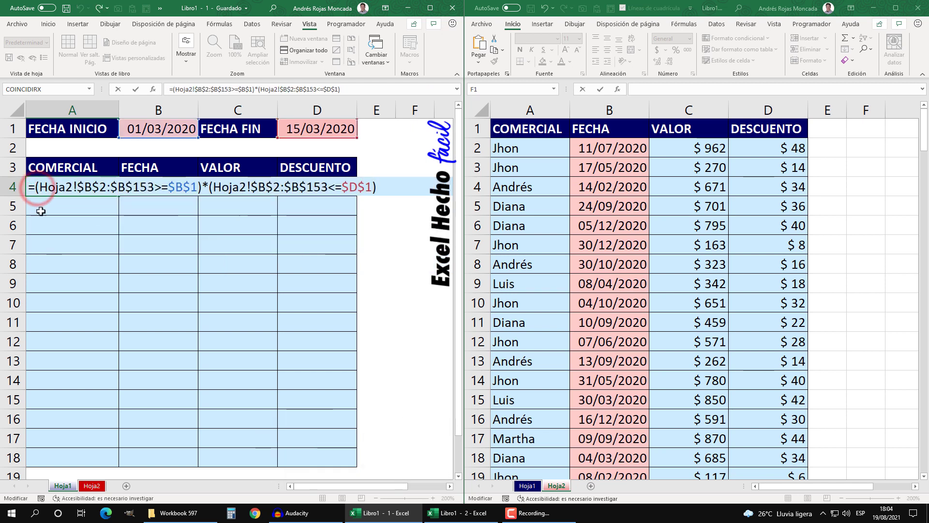
# Step: Insert SI( before the date test in A4 and add a comma after it
pyautogui.write('SI')
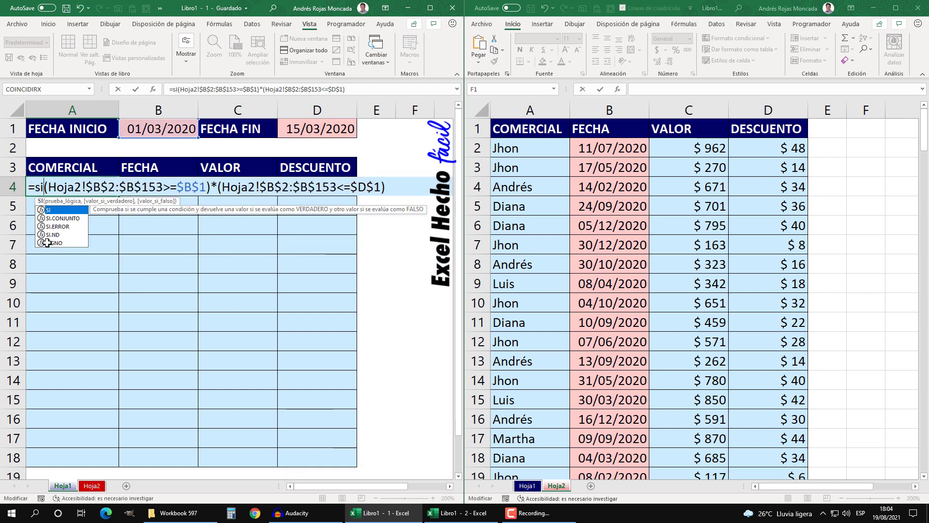
pyautogui.write('(')
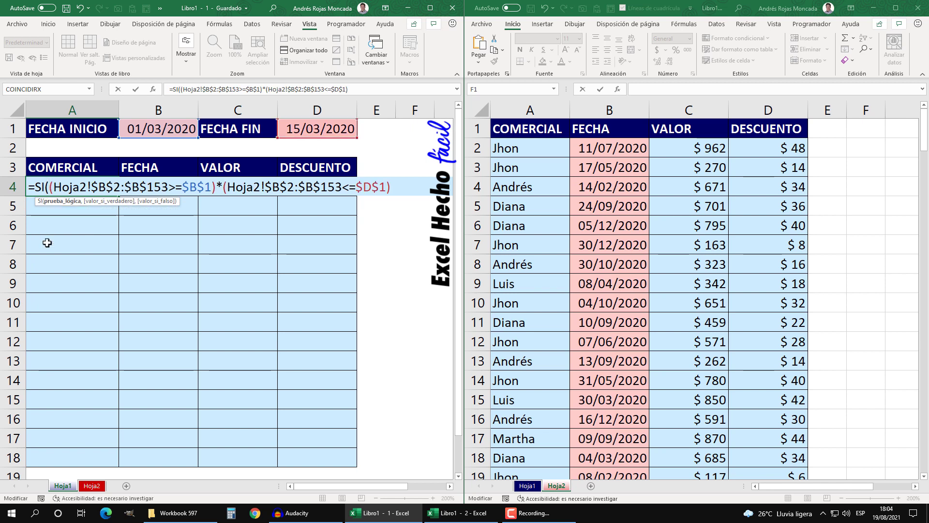
pyautogui.click(60, 202)
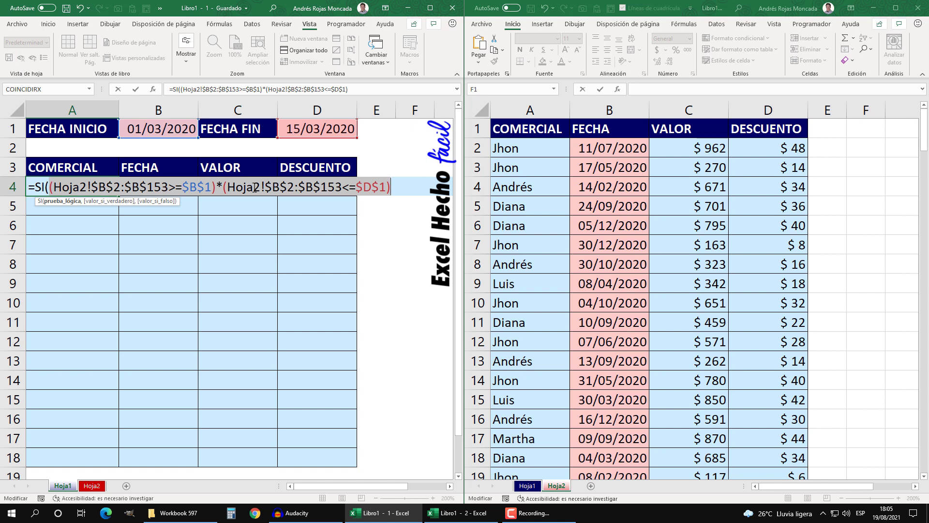
pyautogui.click(73, 201)
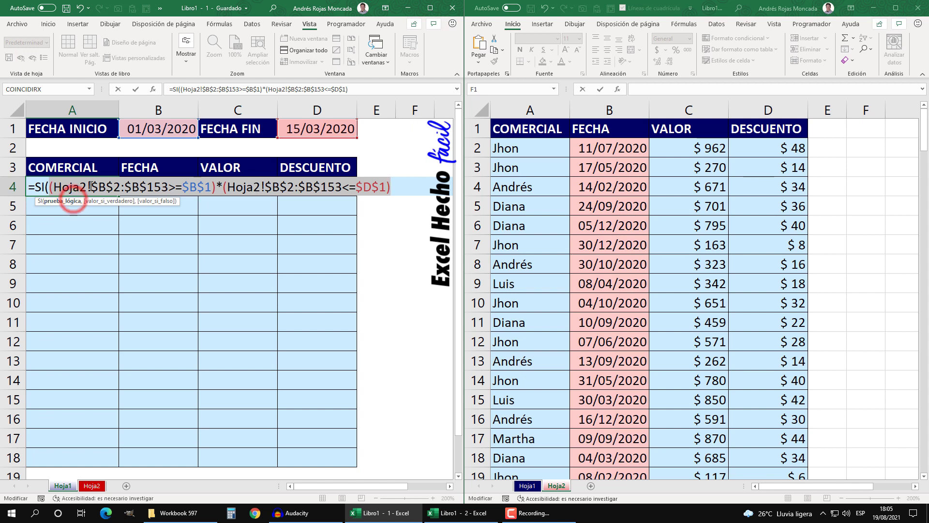
pyautogui.click(391, 186)
pyautogui.write(',')
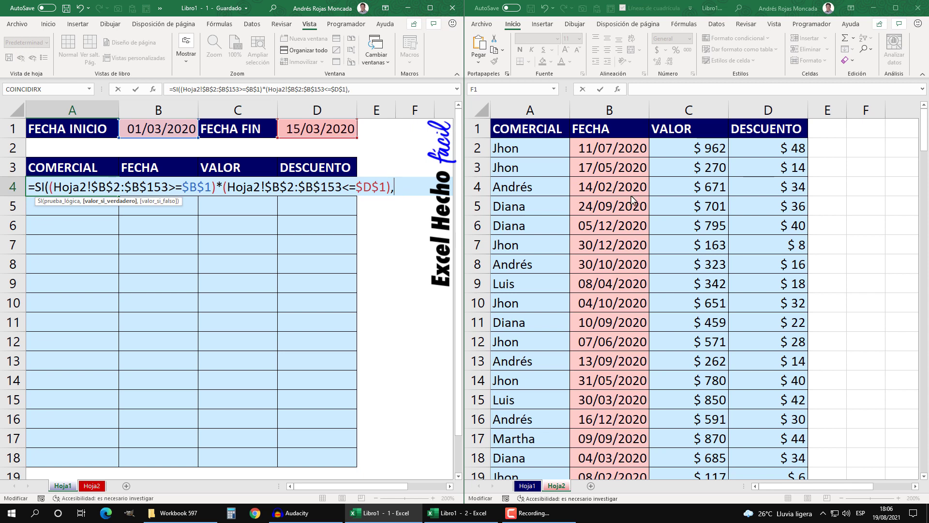
# Step: Enter FILA(Hoja2!$B$2:$B$153) as the value-if-true and preview rows 2 to 153 with F9
pyautogui.write('fi')
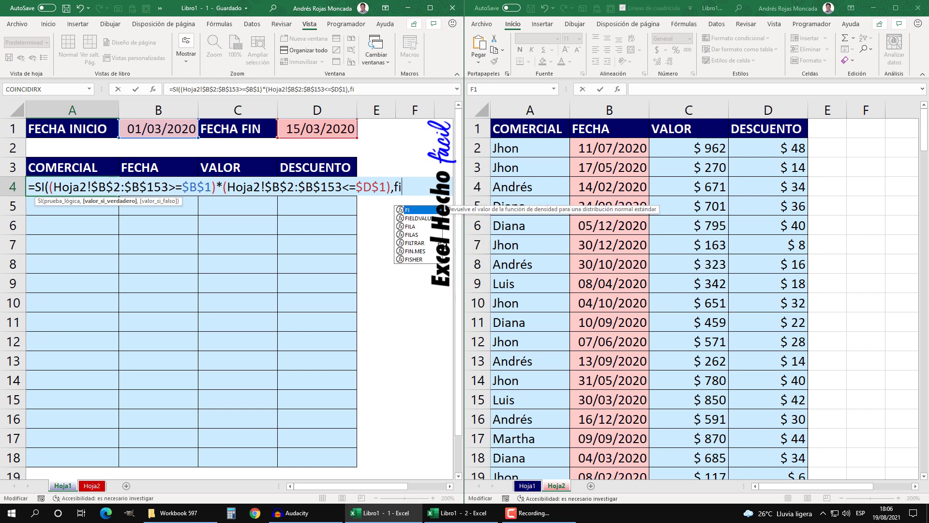
pyautogui.write('l')
pyautogui.press('Tab')
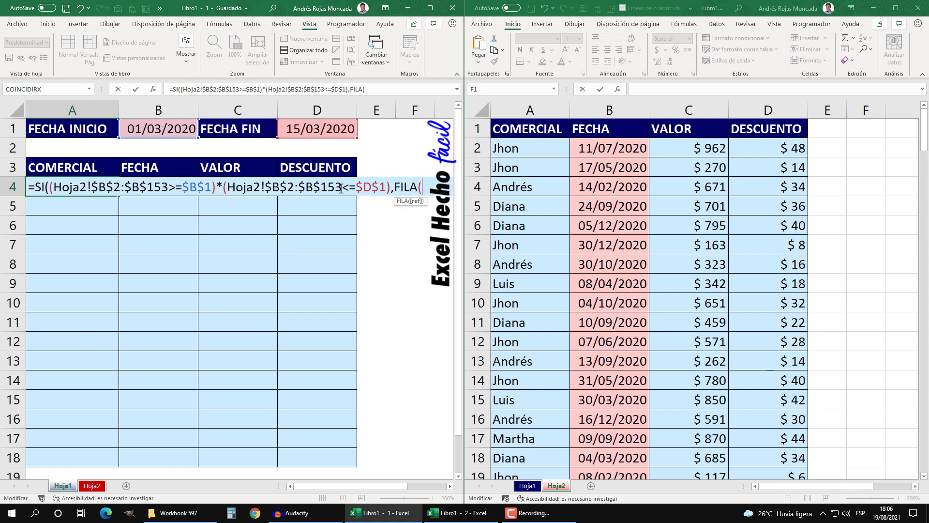
pyautogui.moveTo(341, 189); pyautogui.dragTo(235, 184)
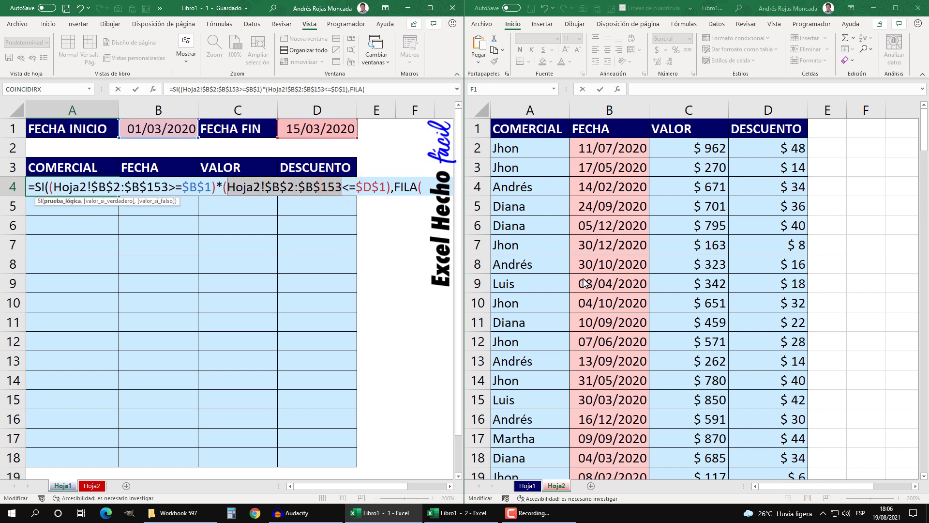
pyautogui.hotkey('ctrl', 'c')
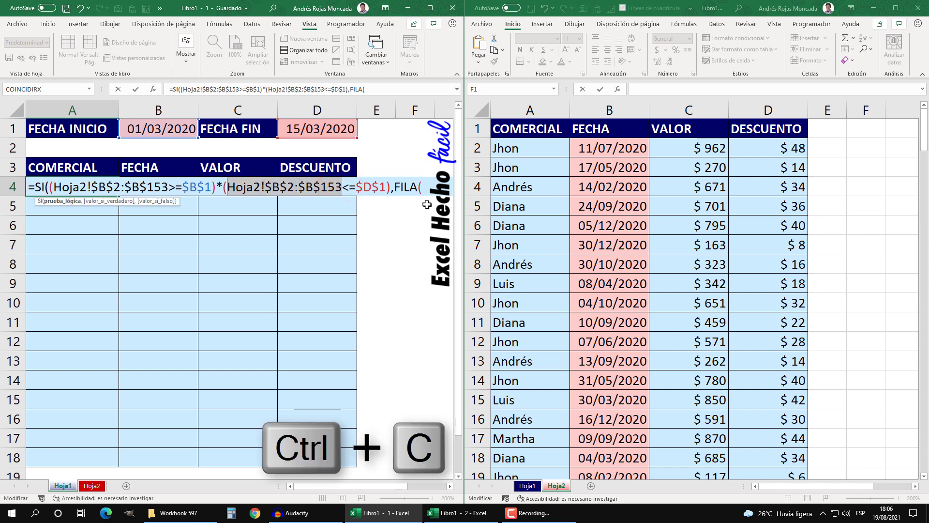
pyautogui.click(422, 187)
pyautogui.hotkey('ctrl', 'v')
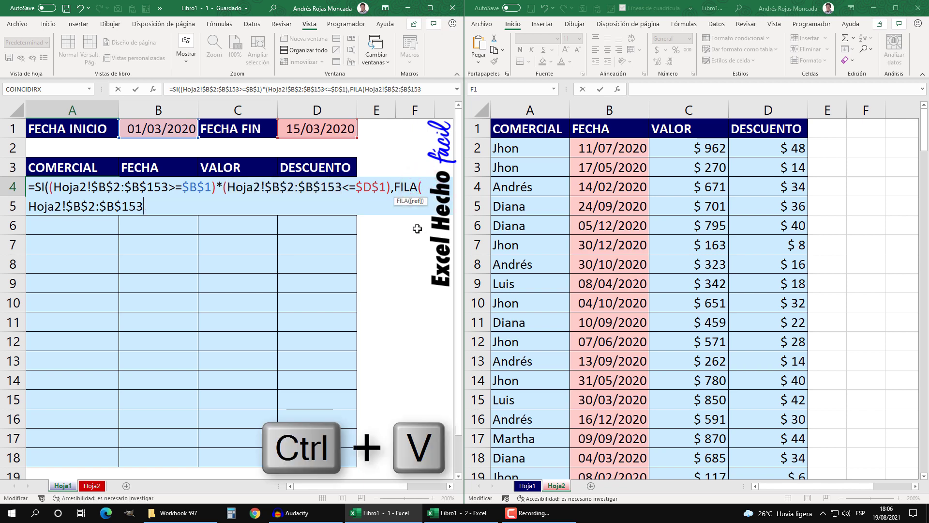
pyautogui.write(')')
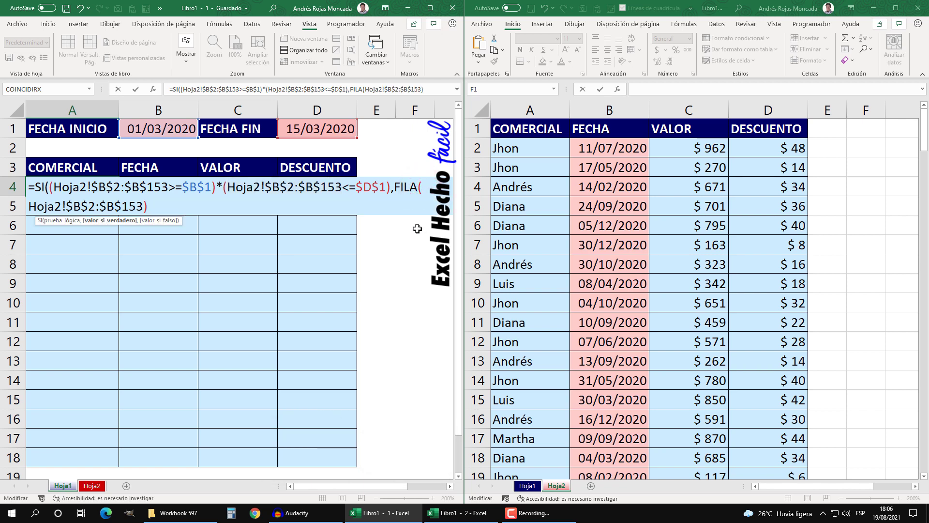
pyautogui.moveTo(394, 187); pyautogui.dragTo(192, 217)
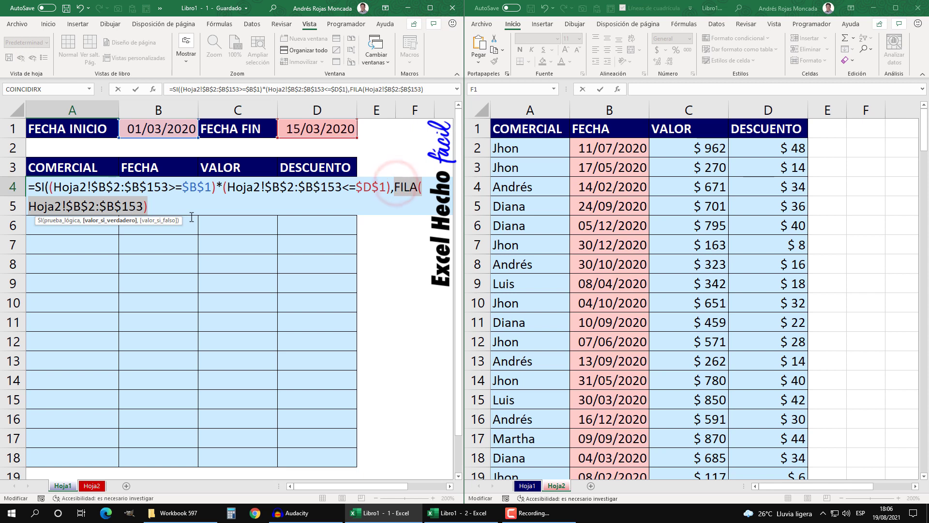
pyautogui.press('F9')
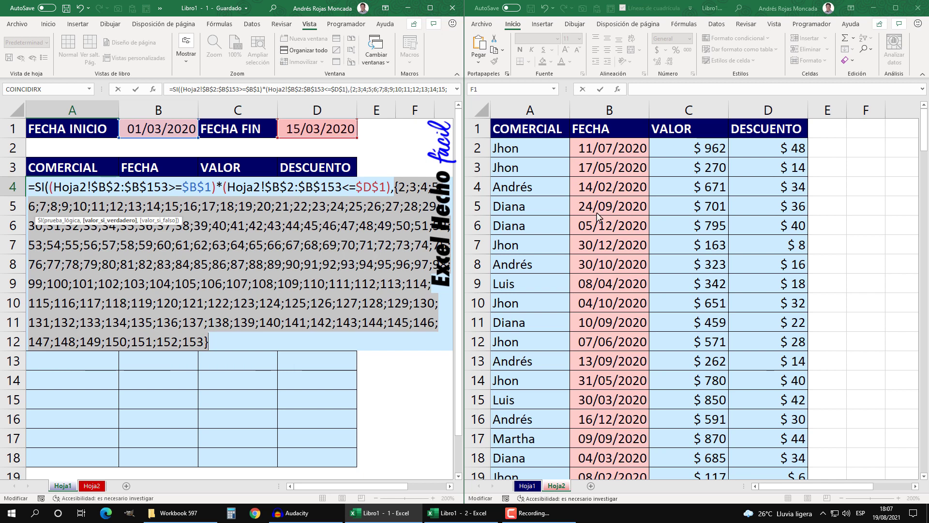
# Step: Append -FILA(Hoja2!$B$2) after the row-number term in the SI formula
pyautogui.hotkey('ctrl', 'z')
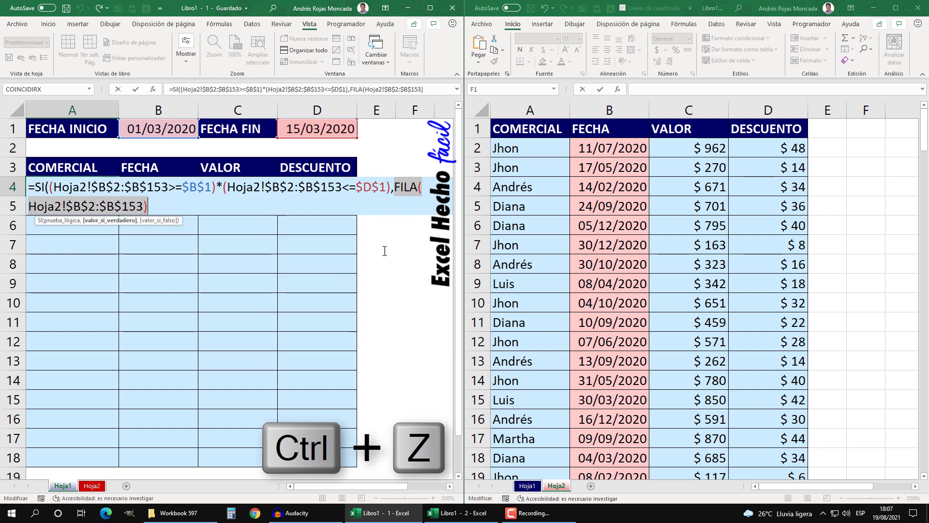
pyautogui.click(191, 210)
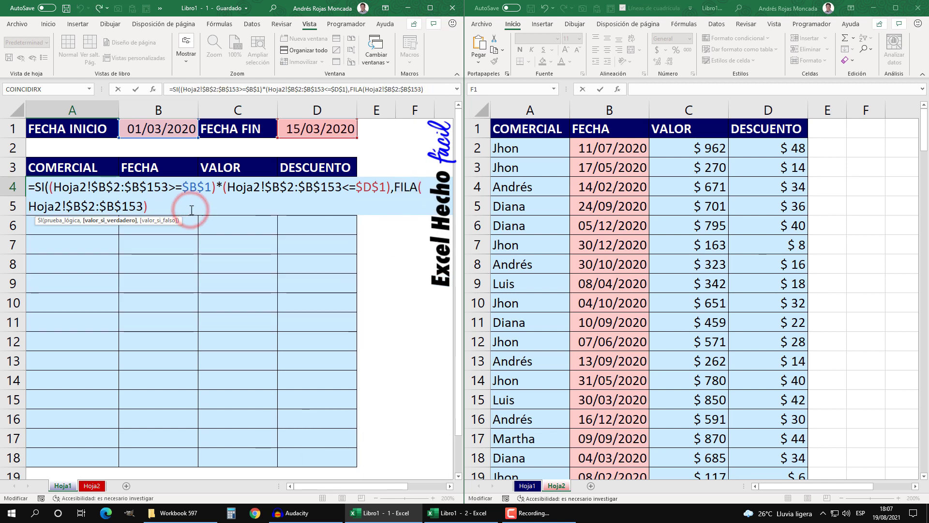
pyautogui.write('-fil')
pyautogui.press('Tab')
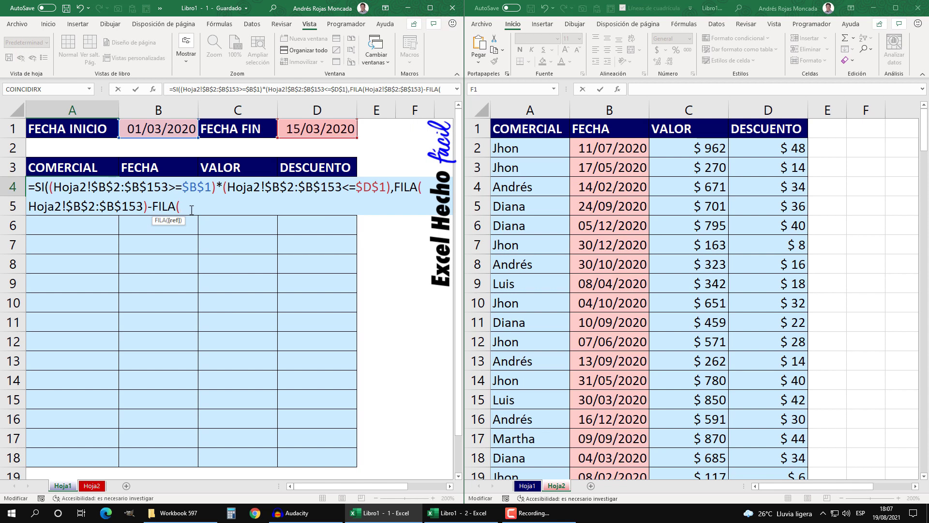
pyautogui.moveTo(95, 207); pyautogui.dragTo(29, 207)
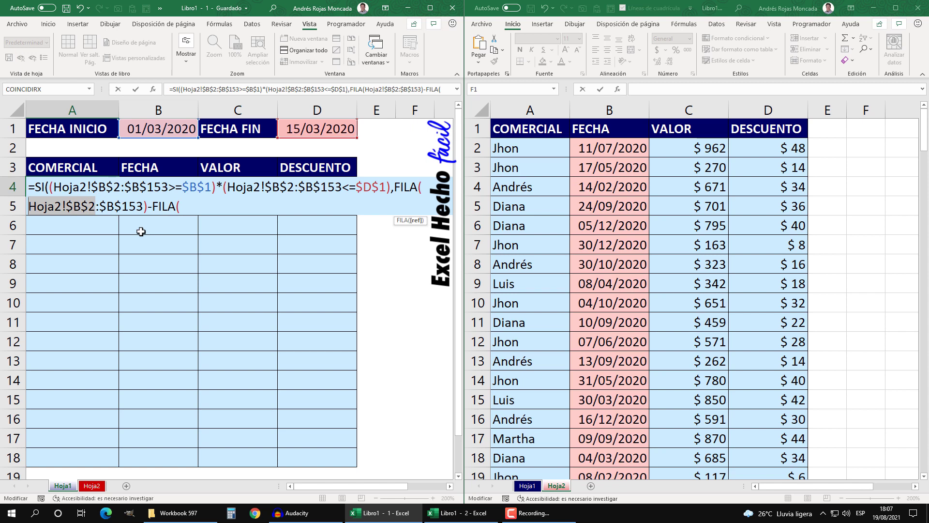
pyautogui.hotkey('ctrl', 'c')
pyautogui.click(190, 207)
pyautogui.hotkey('ctrl', 'v')
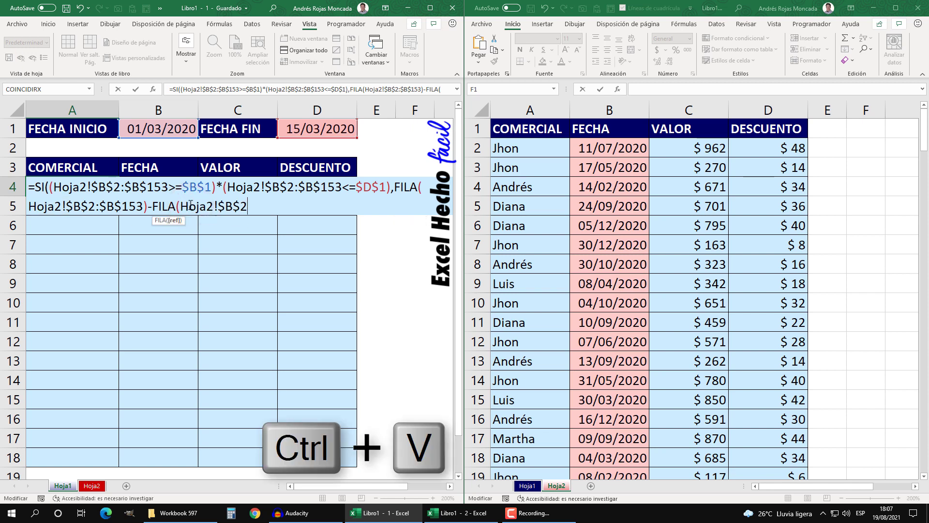
pyautogui.write(')')
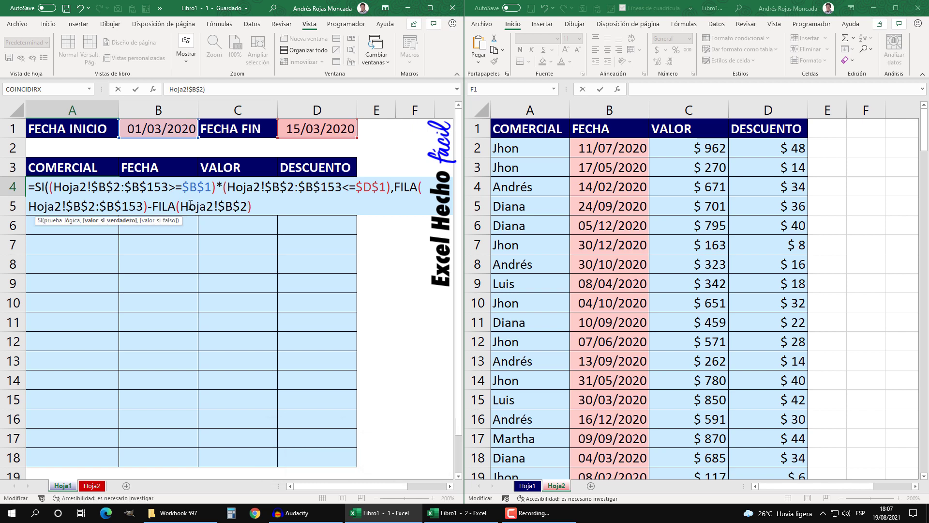
# Step: Preview FILA(Hoja2!$B$2) with F9, restore it, and select both FILA terms
pyautogui.moveTo(148, 206); pyautogui.dragTo(252, 206)
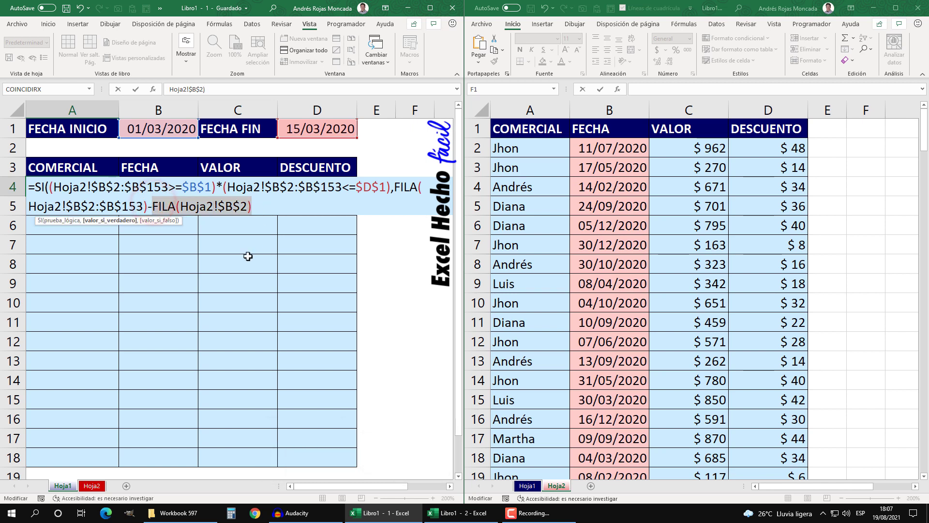
pyautogui.press('F9')
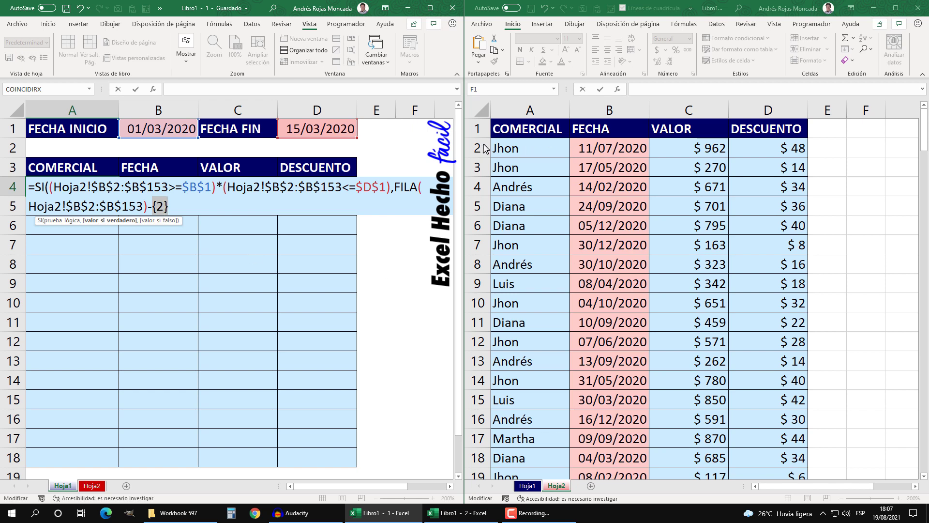
pyautogui.hotkey('ctrl', 'z')
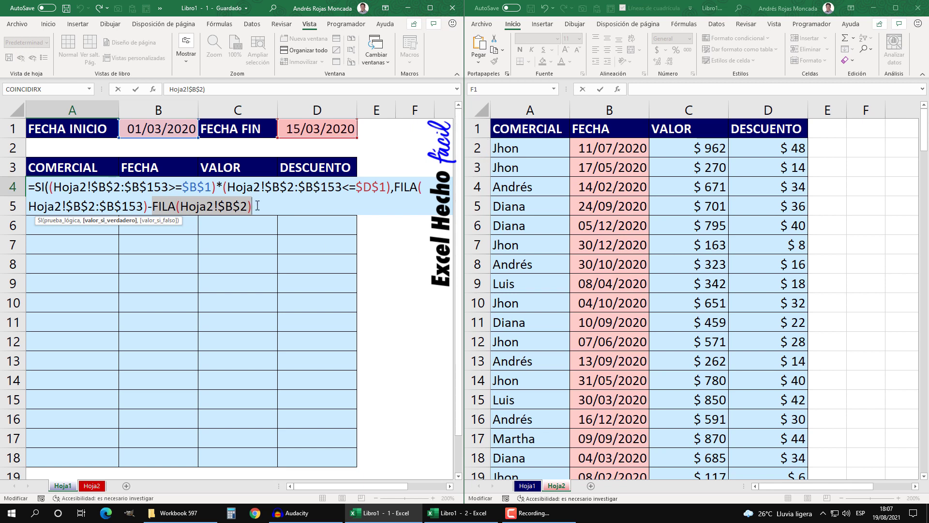
pyautogui.moveTo(256, 206); pyautogui.dragTo(397, 185)
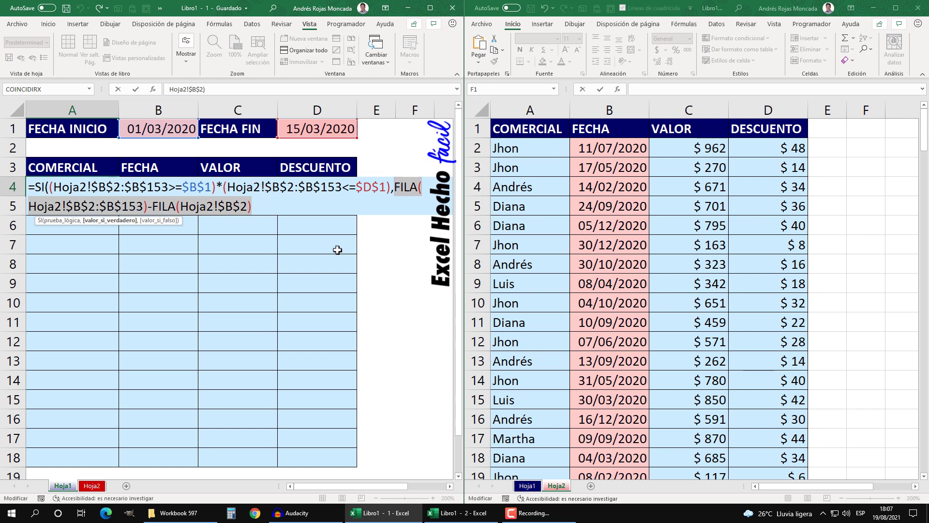
pyautogui.press('F9')
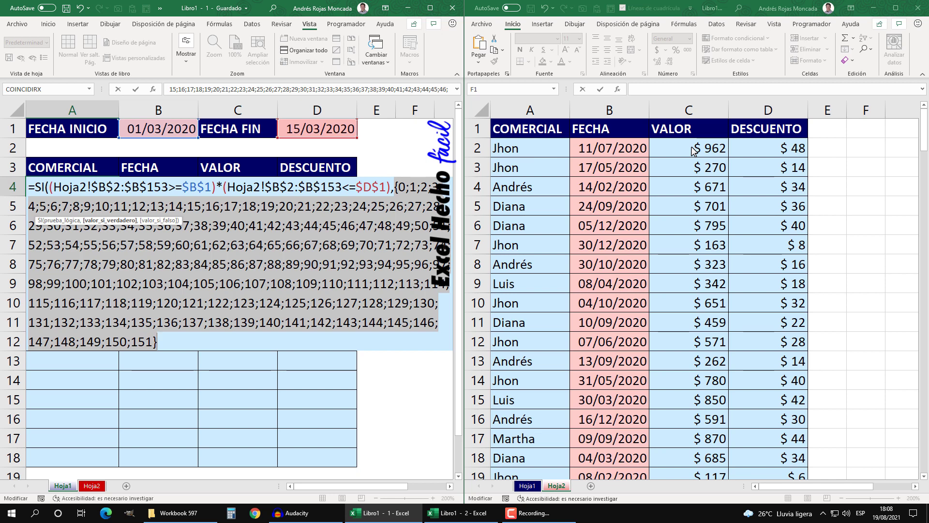
pyautogui.hotkey('ctrl', 'z')
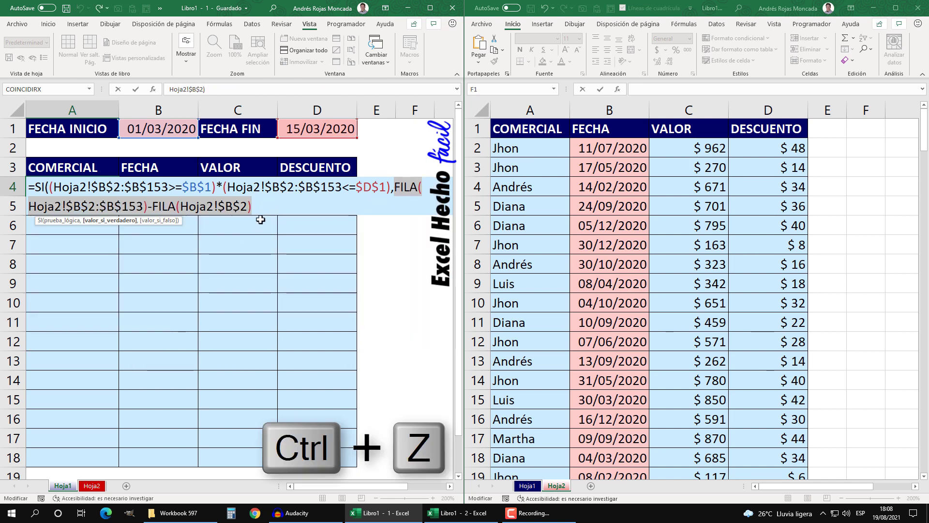
# Step: Add +1 to the FILA subtraction and preview positions 1 to 152 with F9
pyautogui.click(253, 207)
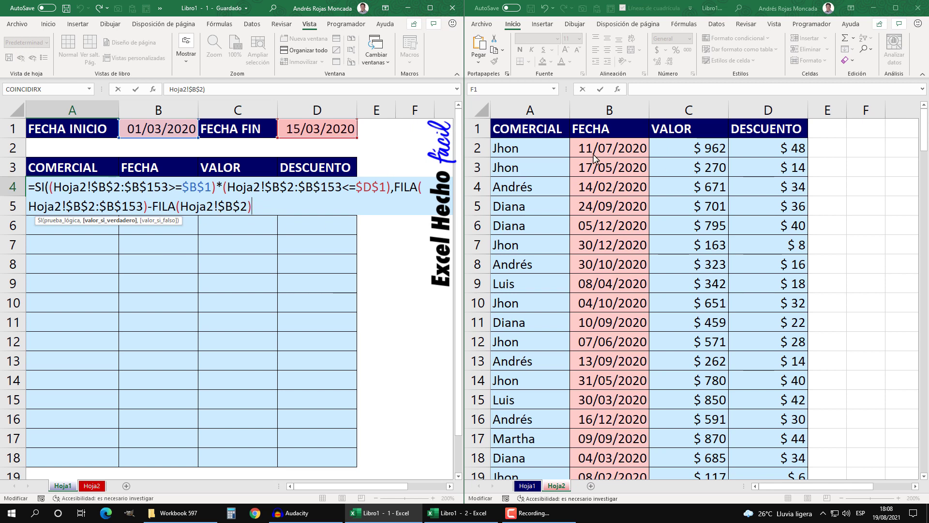
pyautogui.write('+1')
pyautogui.keyDown('shift'); pyautogui.click(395, 188); pyautogui.keyUp('shift')
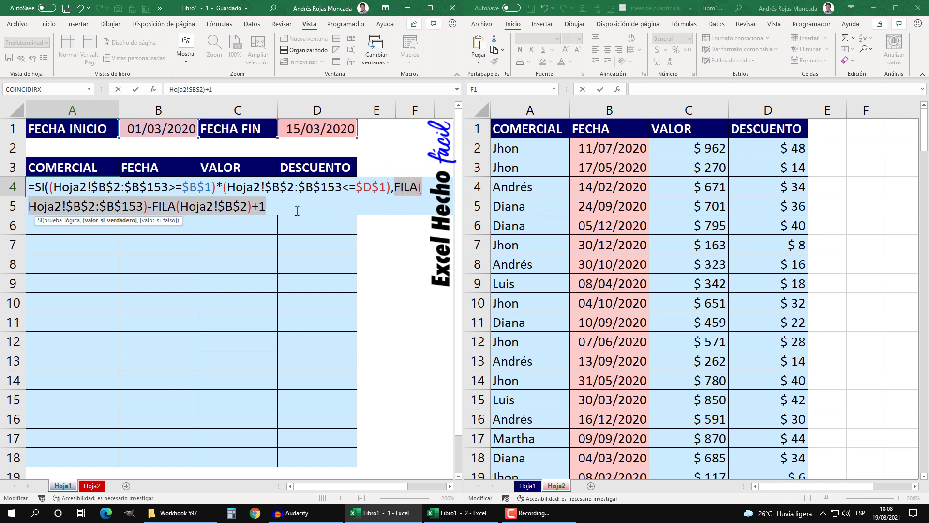
pyautogui.press('F9')
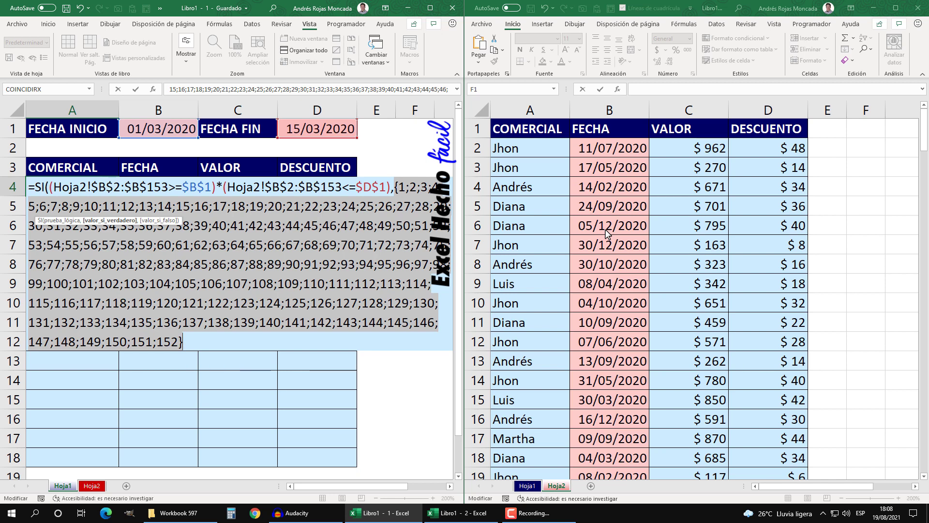
pyautogui.hotkey('ctrl', 'z')
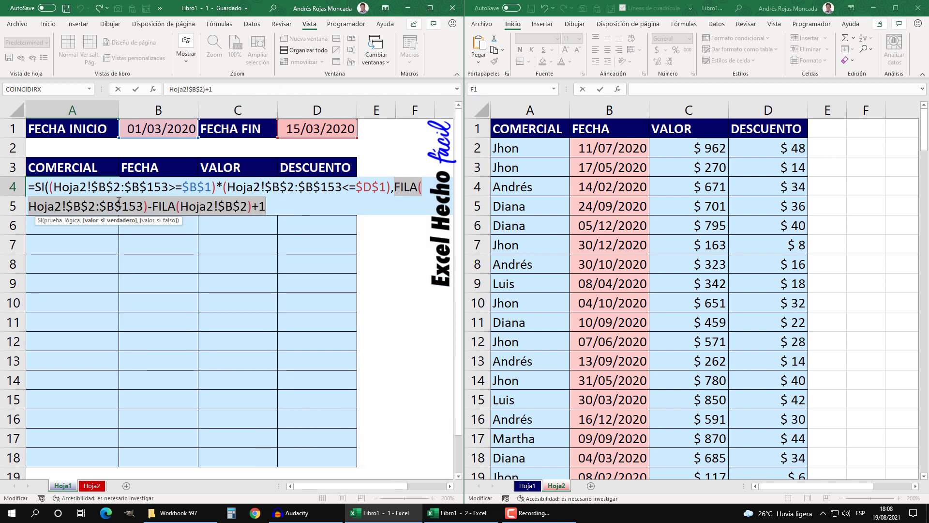
# Step: Check the SI test and value-if-true arguments, then close the SI parenthesis
pyautogui.click(65, 221)
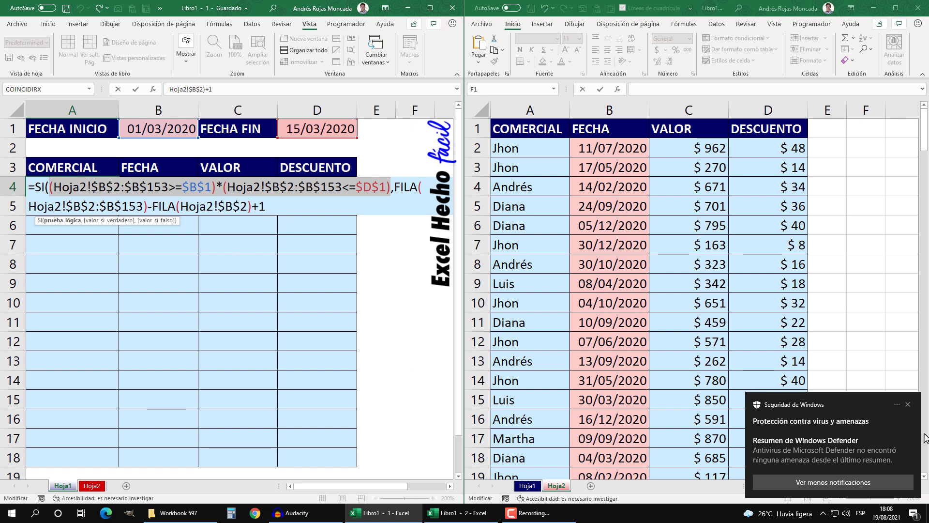
pyautogui.click(909, 405)
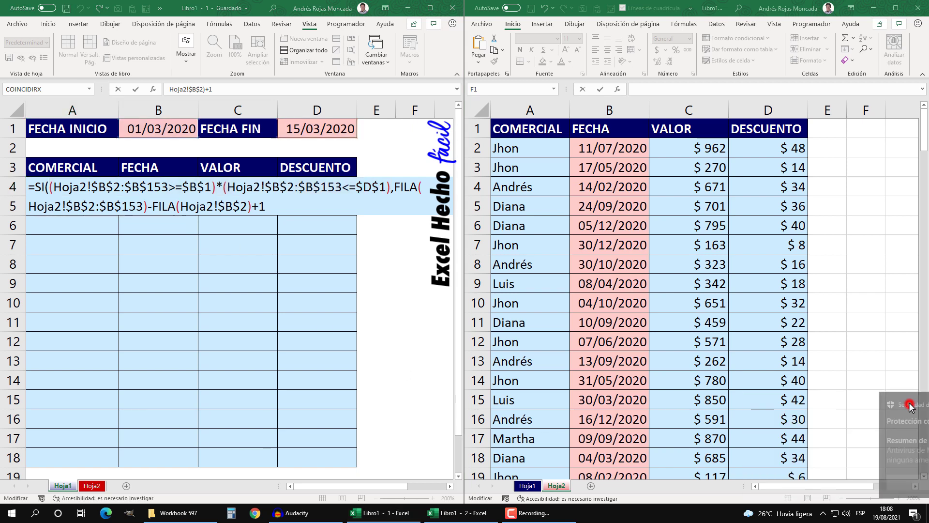
pyautogui.click(271, 205)
pyautogui.click(57, 221)
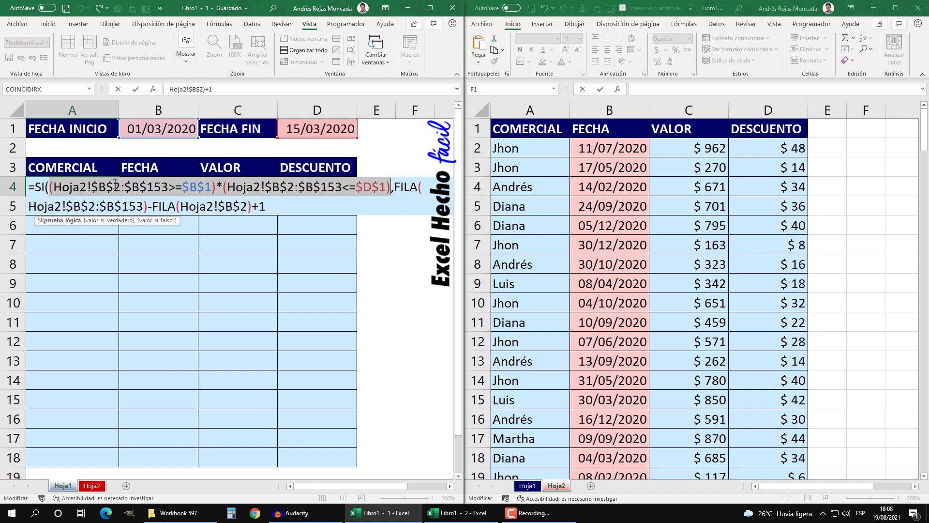
pyautogui.click(105, 221)
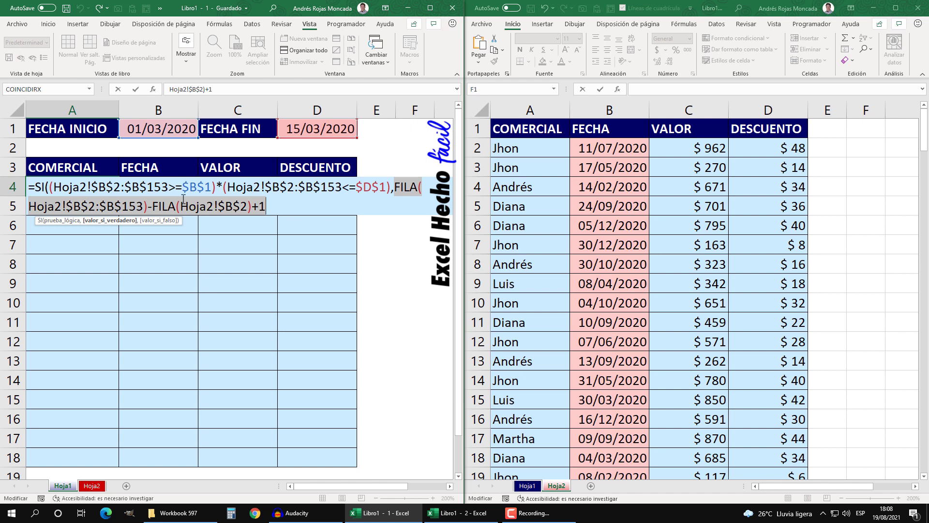
pyautogui.click(286, 206)
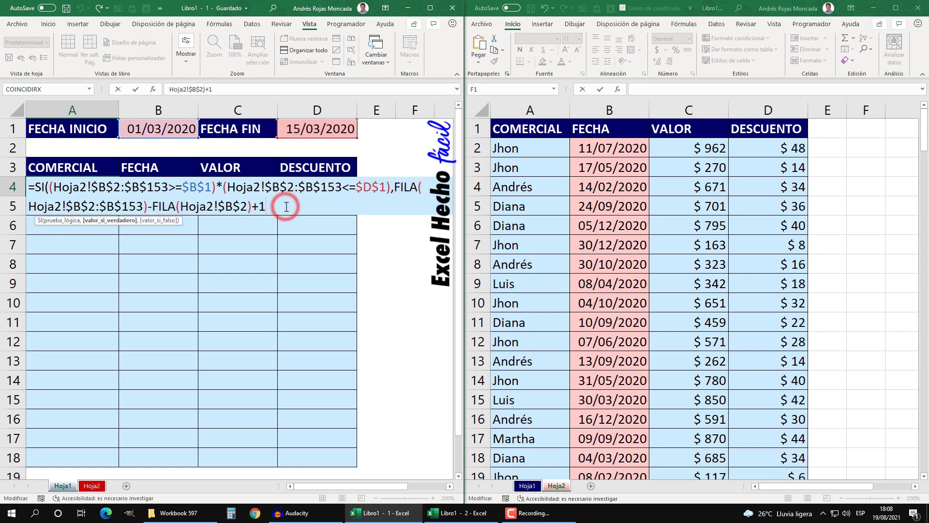
pyautogui.write(')')
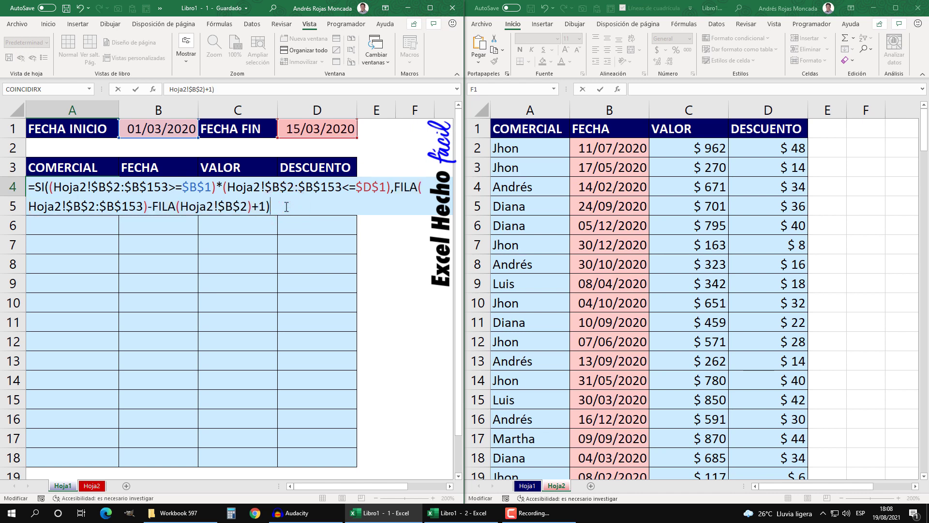
pyautogui.press('F9')
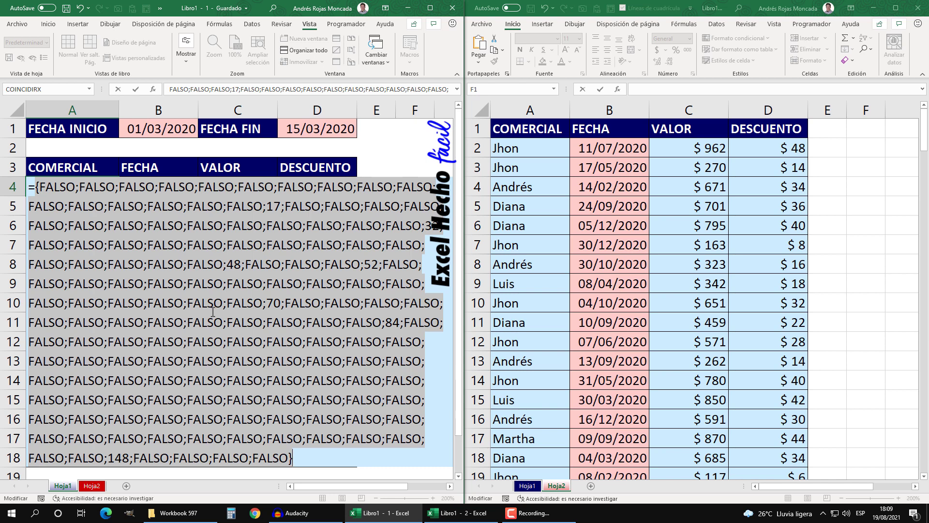
pyautogui.hotkey('ctrl', 'z')
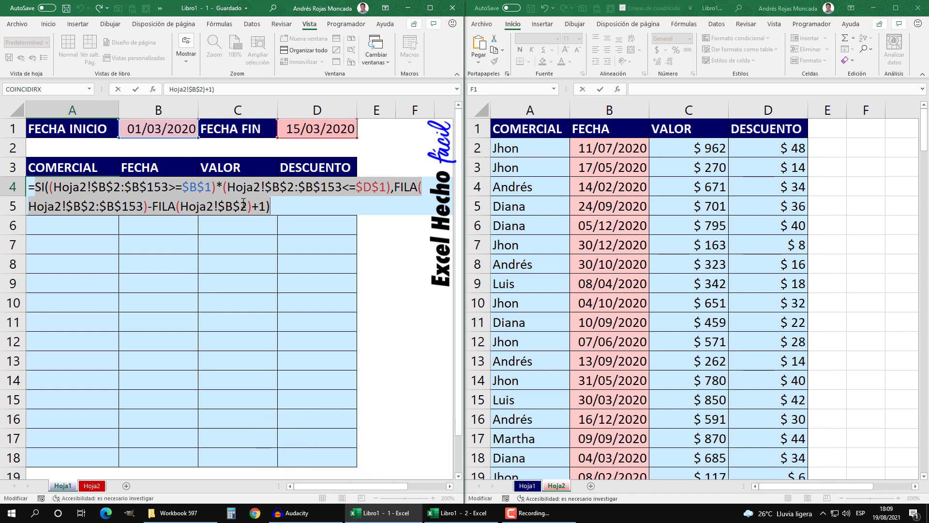
# Step: Insert K.ESIMO.MENOR( right after the equals sign, around the SI expression
pyautogui.click(31, 186)
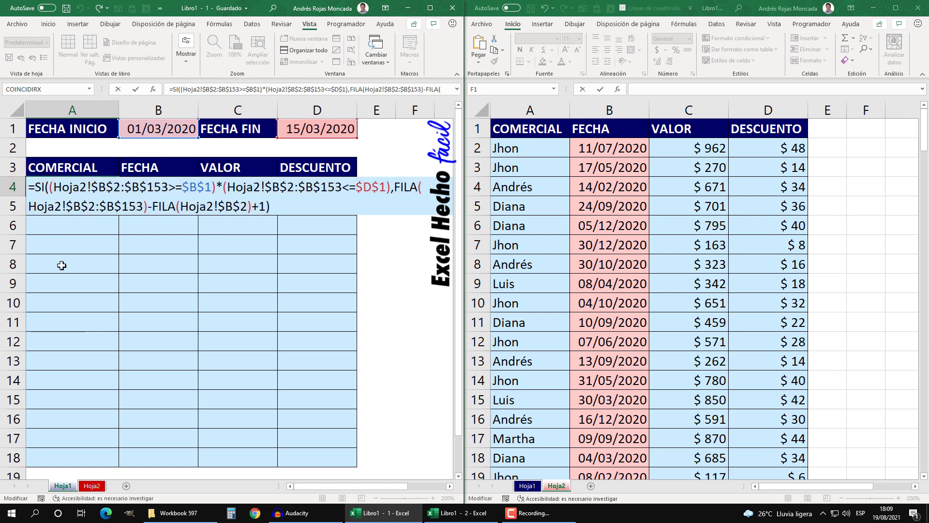
pyautogui.write('k.')
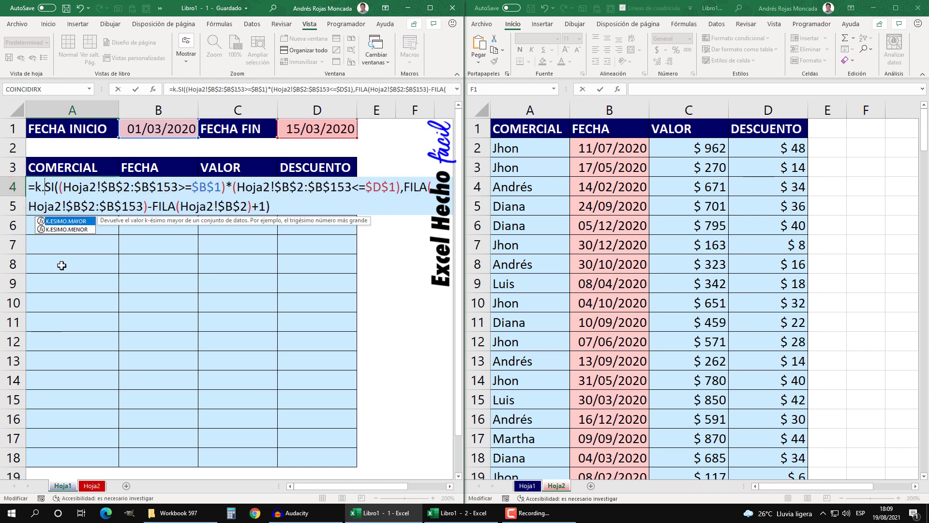
pyautogui.press('Down')
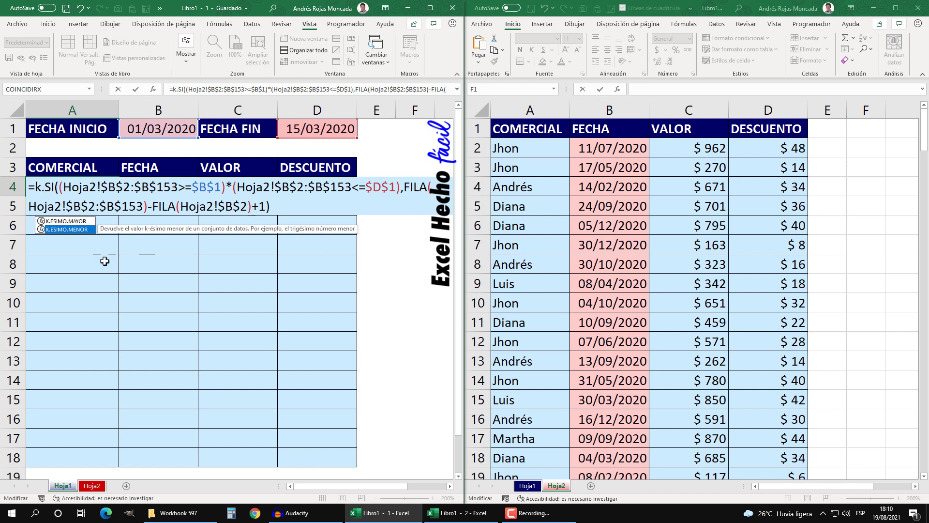
pyautogui.doubleClick(80, 229)
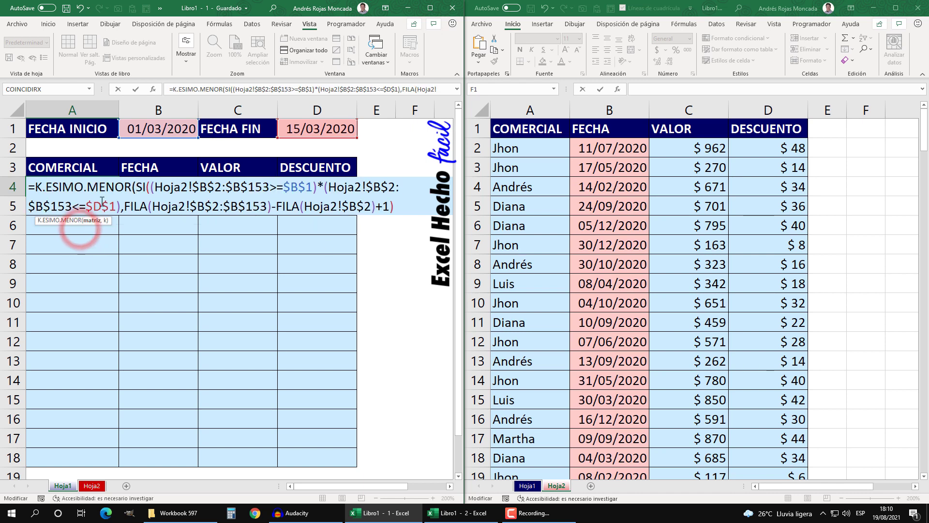
pyautogui.hotkey('ctrl', 'shift', 'End')
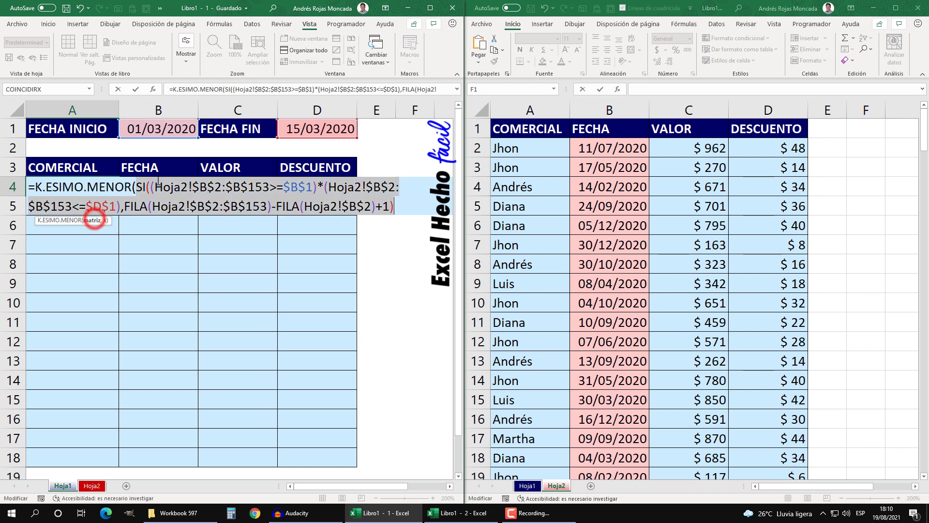
pyautogui.click(396, 206)
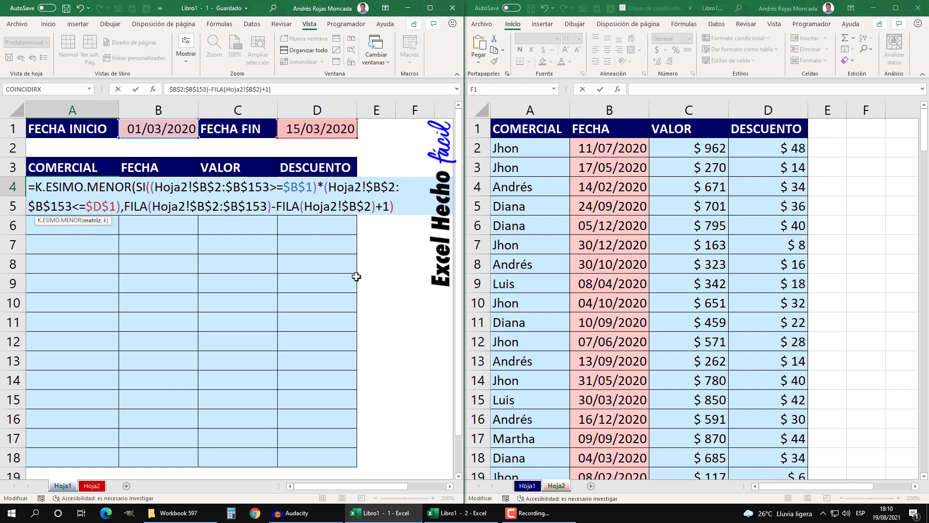
# Step: Start the k argument as FILAS($A$4:A4, with an absolute $A$4 start reference
pyautogui.write(',')
pyautogui.write('filas')
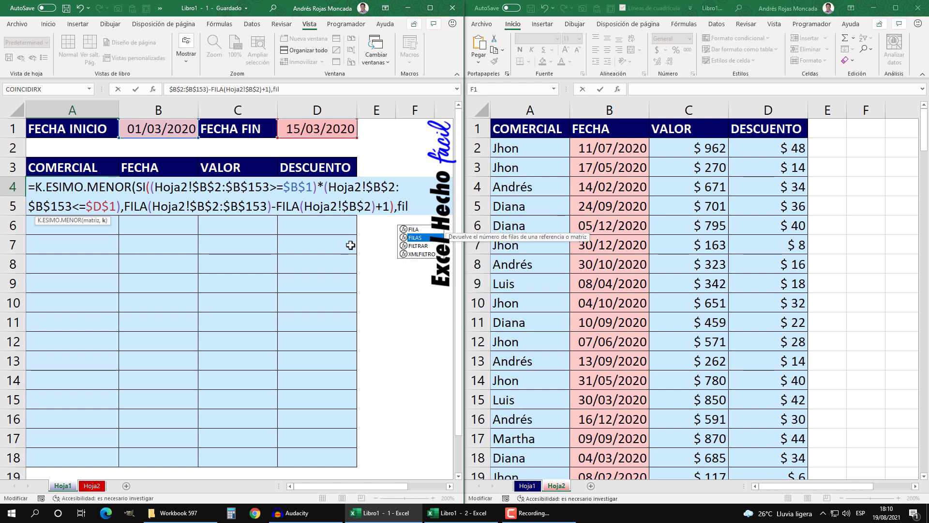
pyautogui.press('Tab')
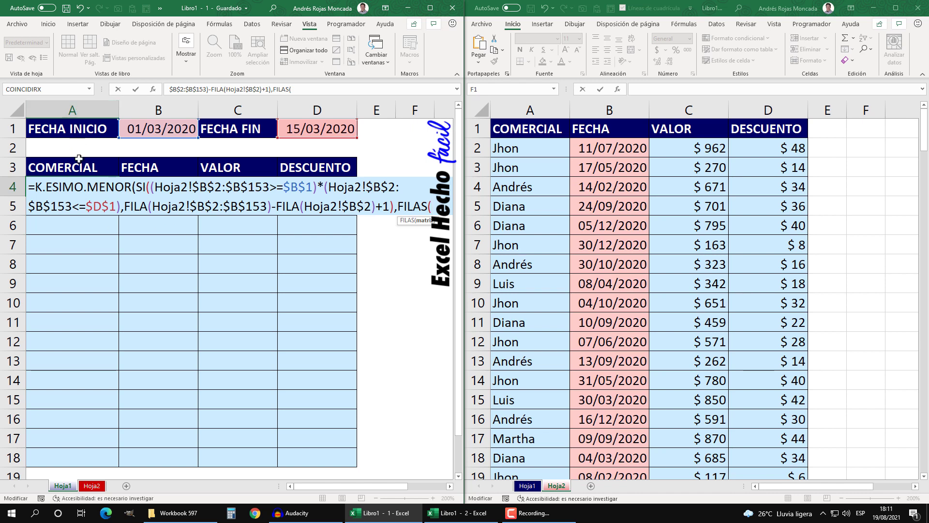
pyautogui.write('A4')
pyautogui.press('F4')
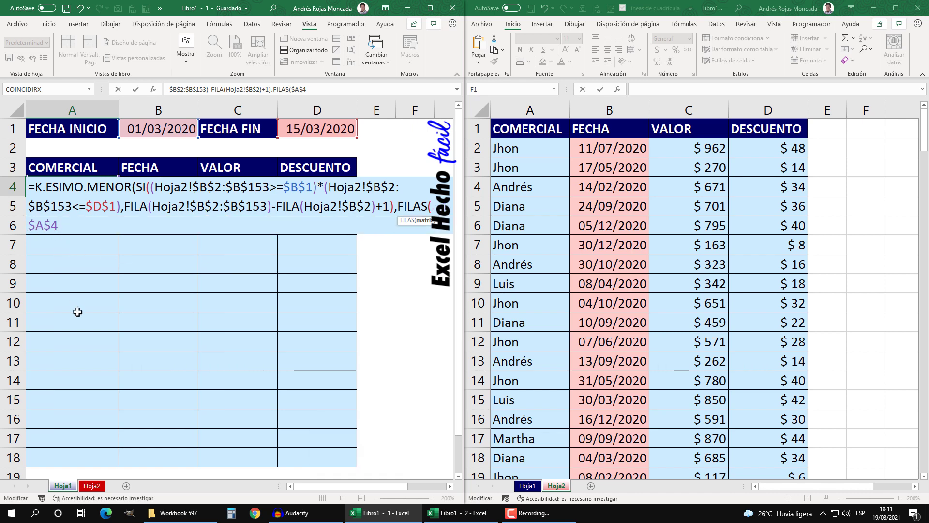
pyautogui.write(':A4')
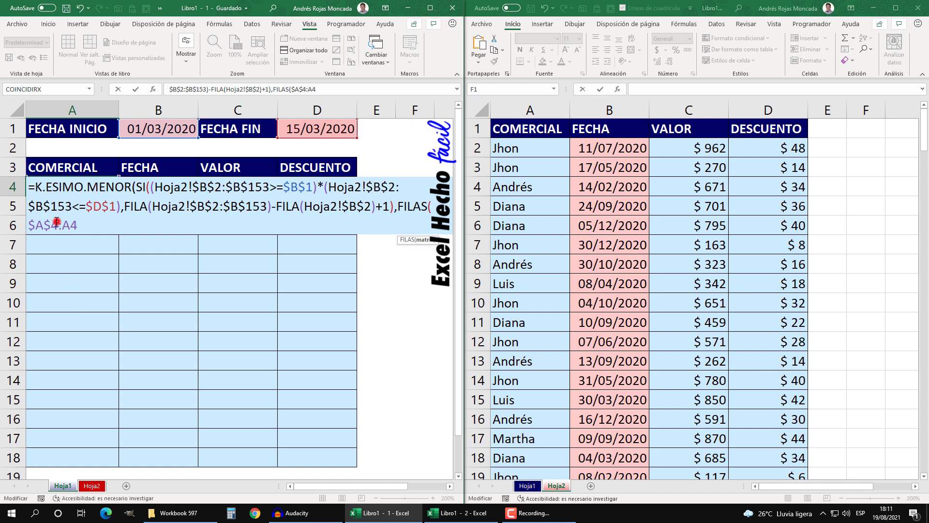
# Step: Close FILAS($A$4:A4) and preview it with F9, which evaluates to 1
pyautogui.moveTo(57, 222); pyautogui.dragTo(29, 224)
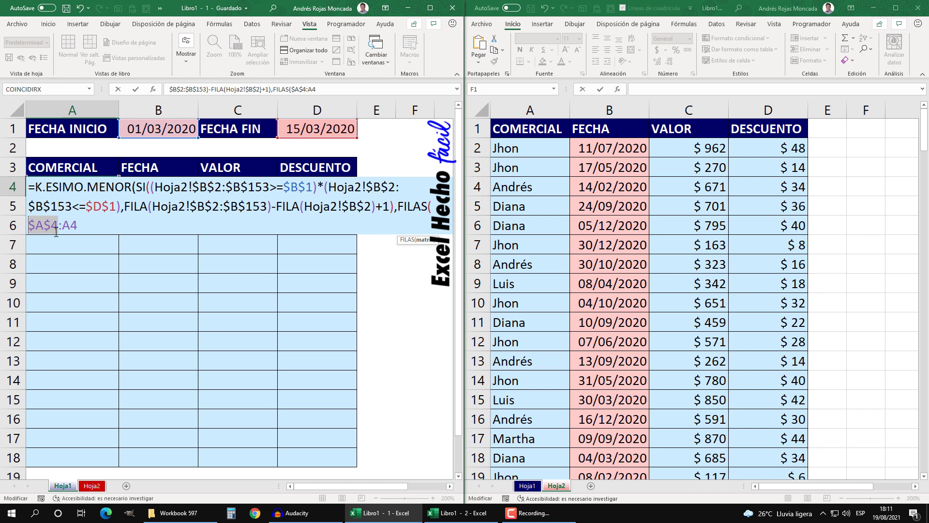
pyautogui.moveTo(62, 223); pyautogui.dragTo(78, 222)
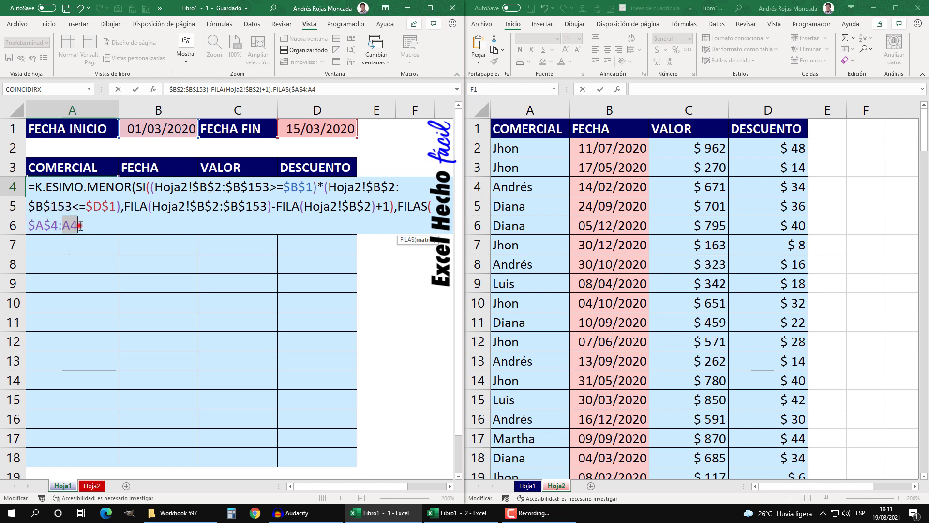
pyautogui.click(76, 226)
pyautogui.write(')')
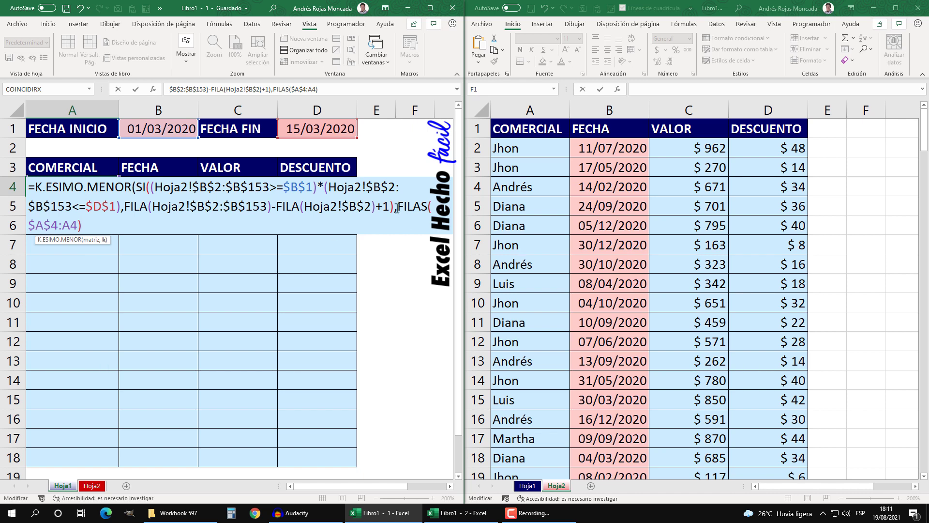
pyautogui.moveTo(398, 205); pyautogui.dragTo(84, 226)
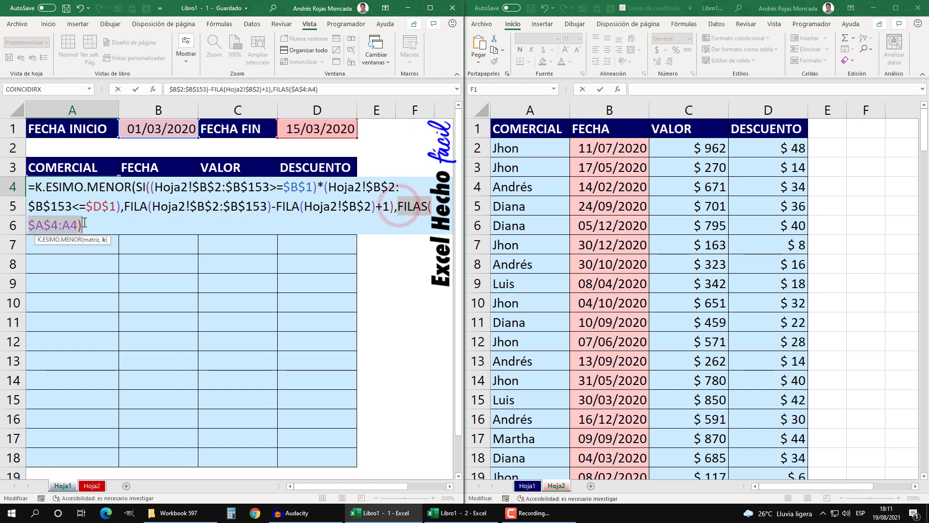
pyautogui.press('F9')
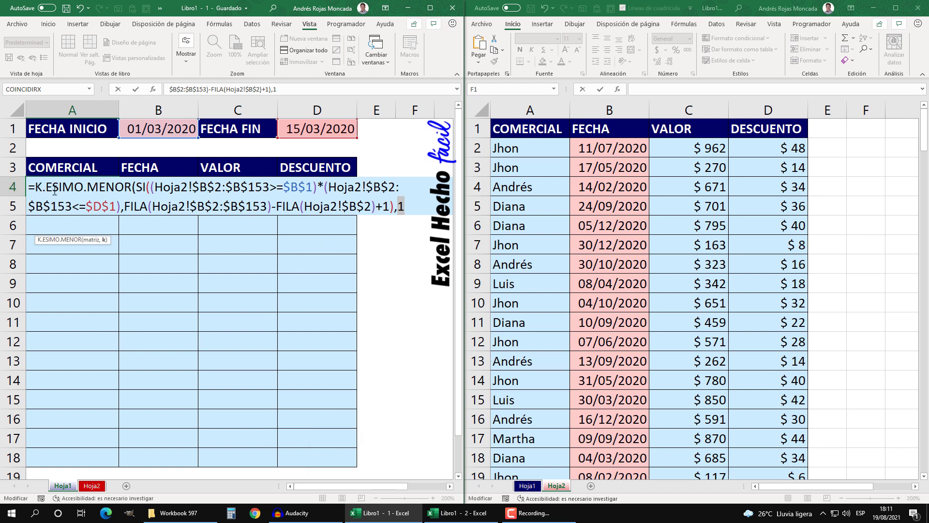
# Step: Extend the range to $A$4:A5 and confirm that FILAS then evaluates to 2
pyautogui.hotkey('ctrl', 'z')
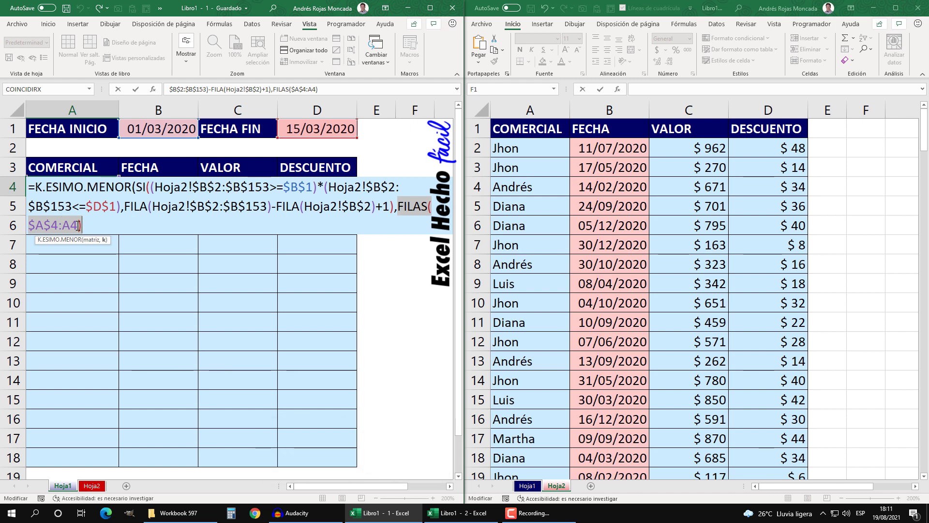
pyautogui.click(77, 225)
pyautogui.press('BackSpace')
pyautogui.write('5')
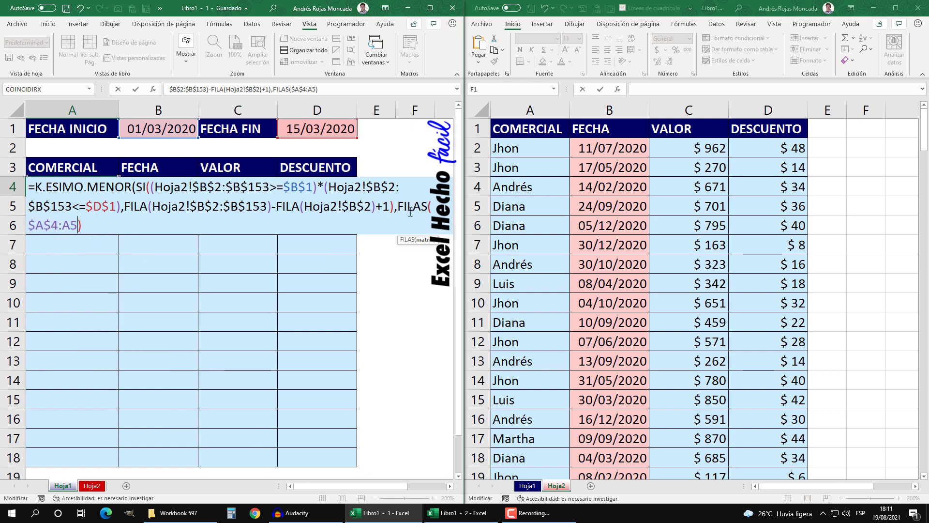
pyautogui.moveTo(398, 205); pyautogui.dragTo(170, 224)
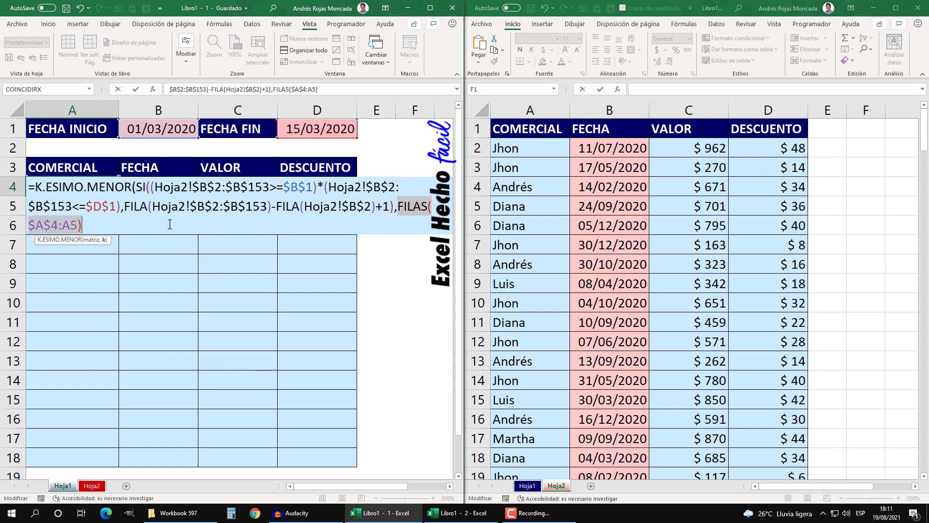
pyautogui.press('F9')
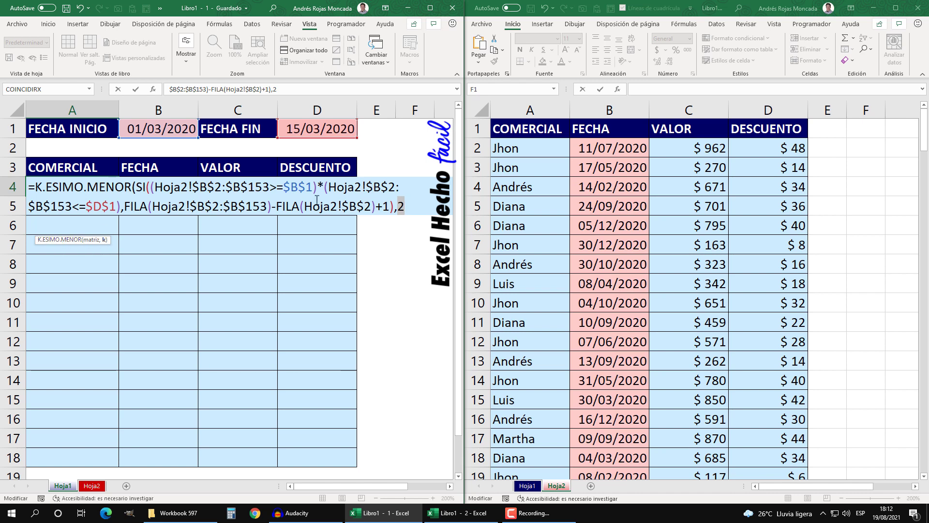
# Step: Revert the range to $A$4:A4 and close K.ESIMO.MENOR with the final parenthesis
pyautogui.hotkey('ctrl', 'z')
pyautogui.write('FILAS($A$4:A5)')
pyautogui.click(78, 225)
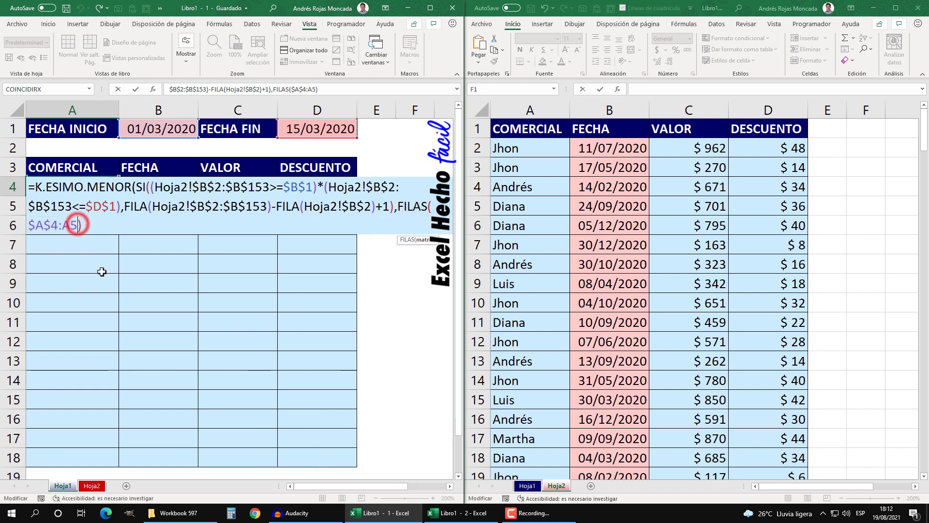
pyautogui.press('BackSpace')
pyautogui.write('4')
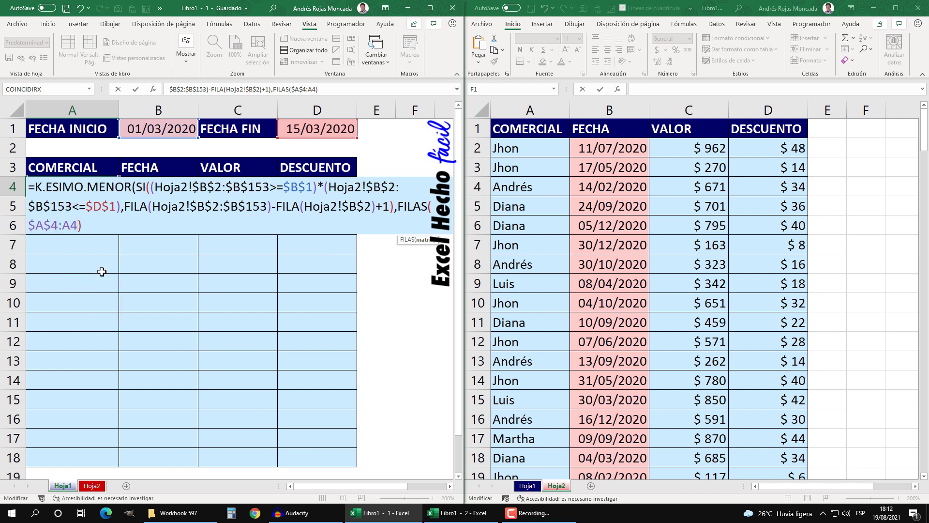
pyautogui.click(91, 228)
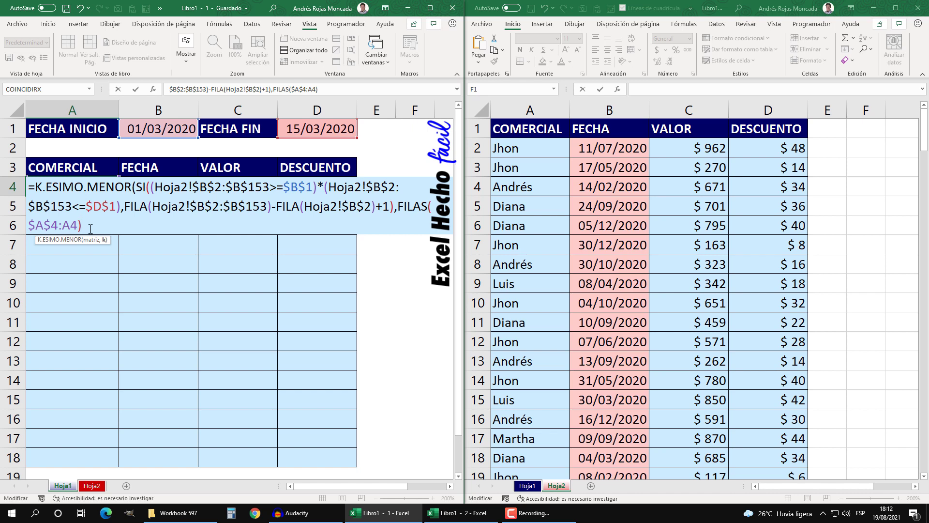
pyautogui.write(')')
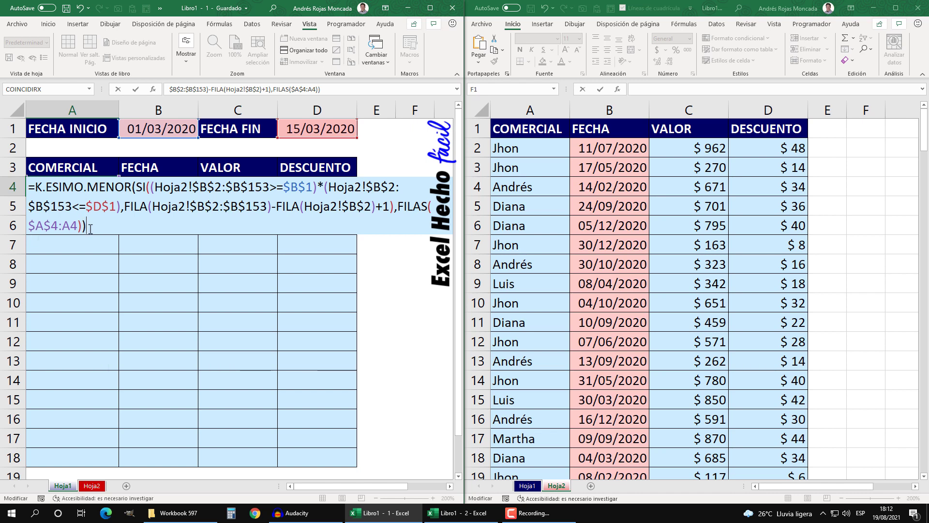
# Step: Preview the whole formula's result of 17, then undo it to restore the K.ESIMO.MENOR text
pyautogui.press('F9')
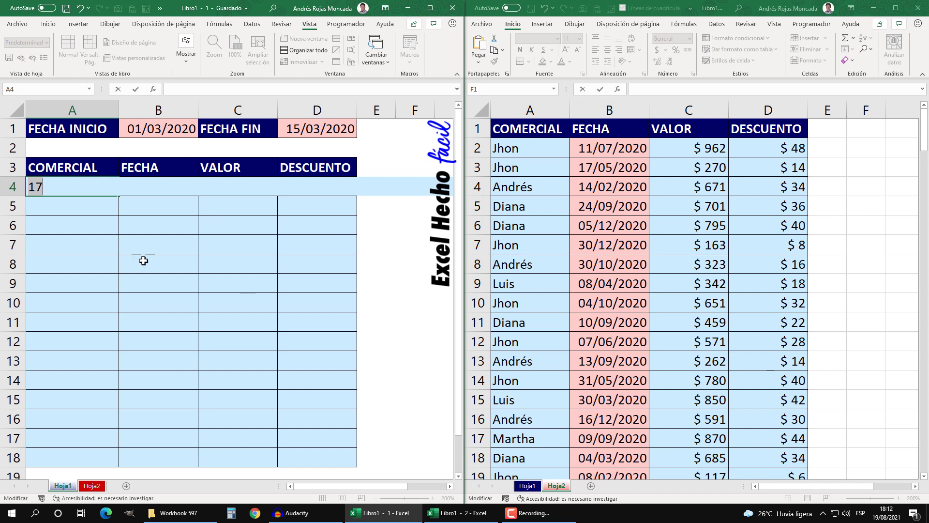
pyautogui.hotkey('ctrl', 'z')
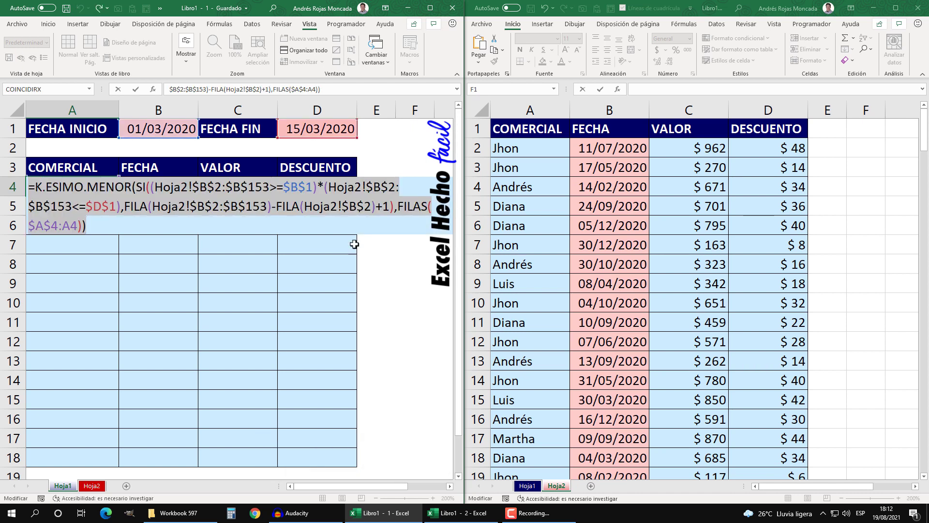
pyautogui.click(37, 185)
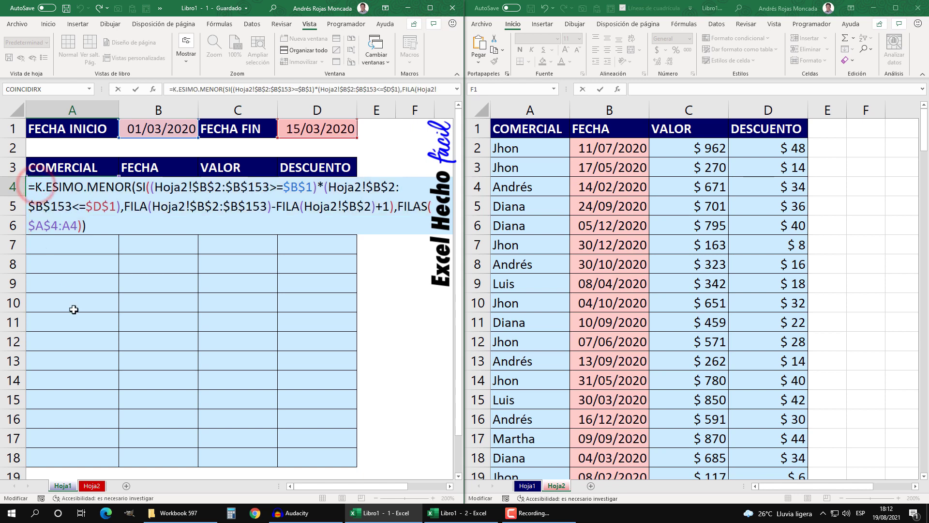
# Step: Wrap the formula in INDICE with the absolute array Hoja2!$A$2:$D$153
pyautogui.write('indi')
pyautogui.press('Tab')
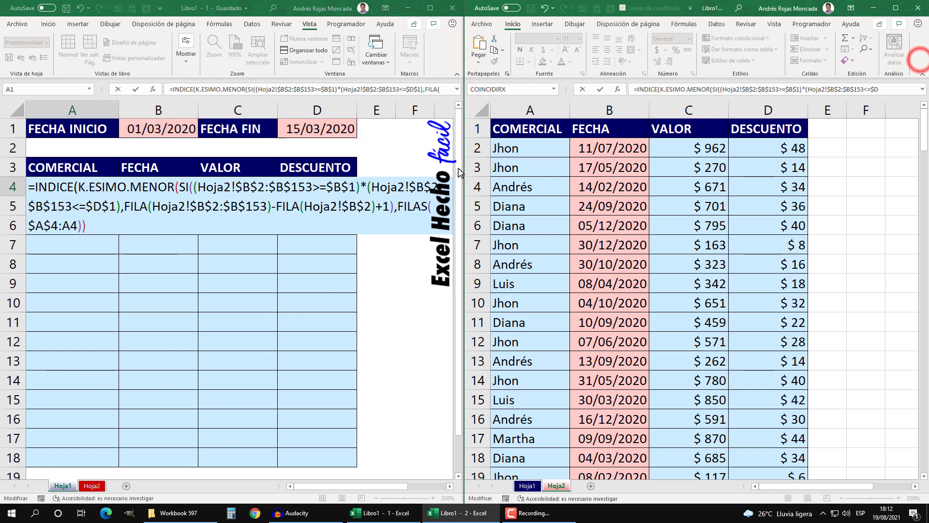
pyautogui.click(515, 150)
pyautogui.hotkey('ctrl', 'shift', 'Right')
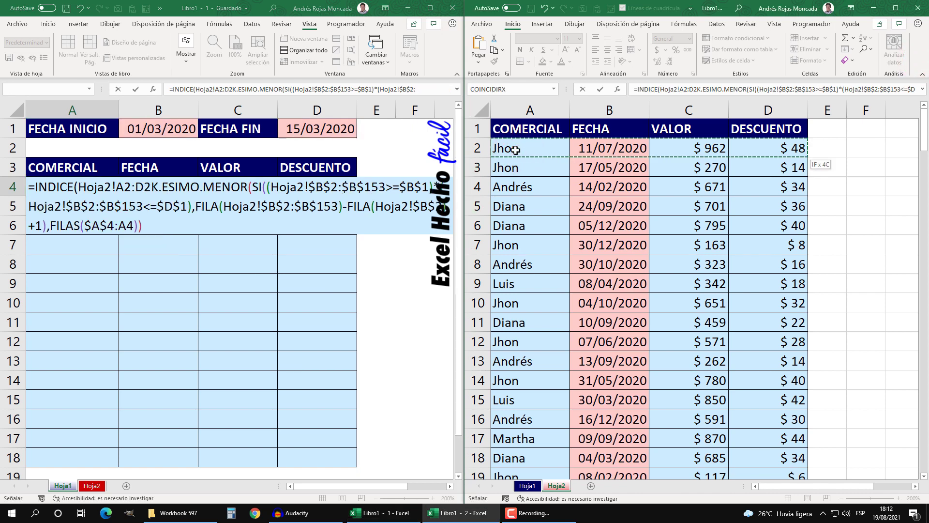
pyautogui.hotkey('ctrl', 'shift', 'Down')
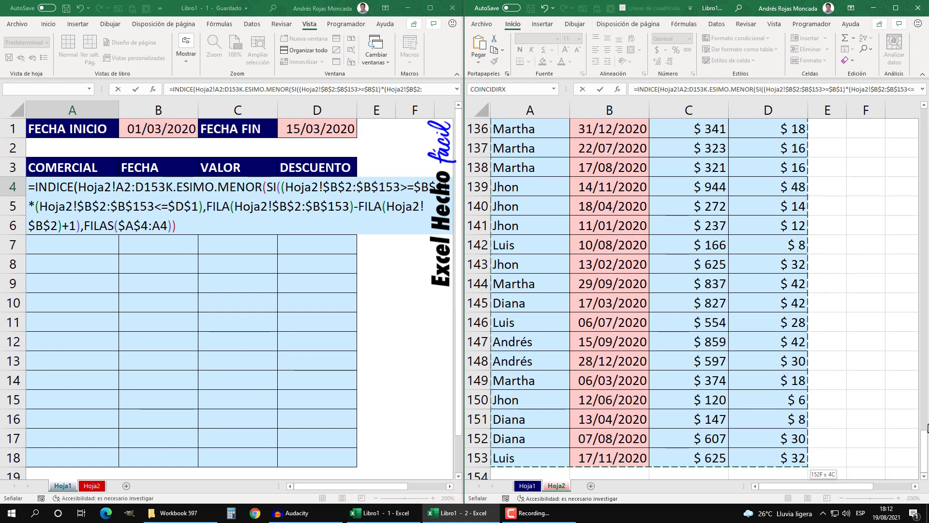
pyautogui.moveTo(928, 428); pyautogui.dragTo(924, 129)
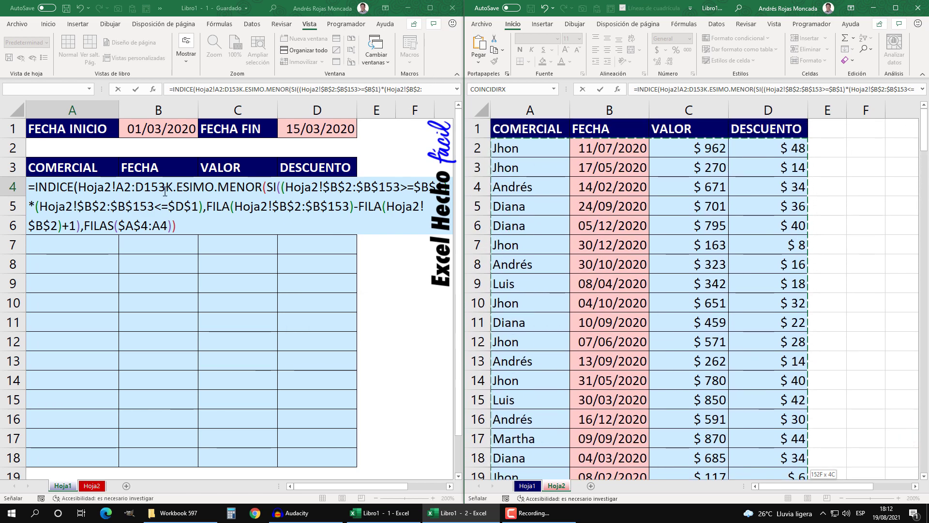
pyautogui.press('F4')
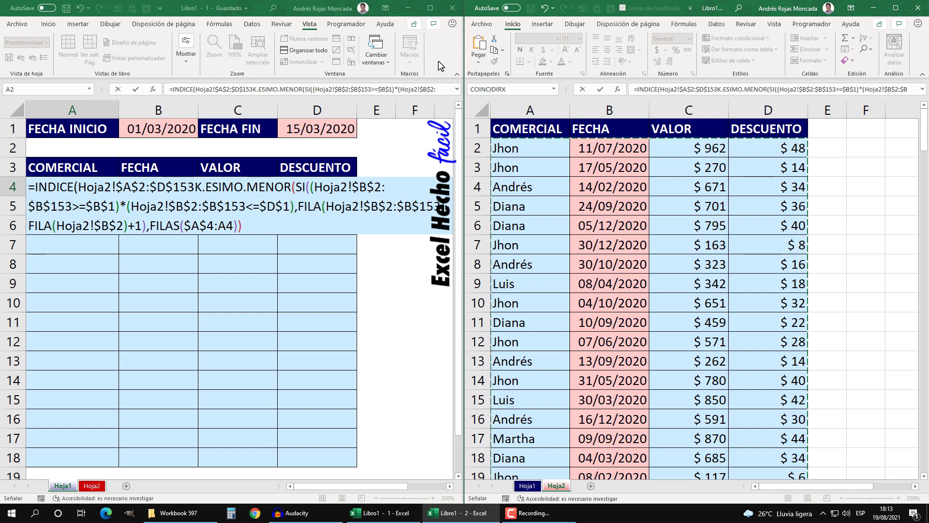
pyautogui.write(',')
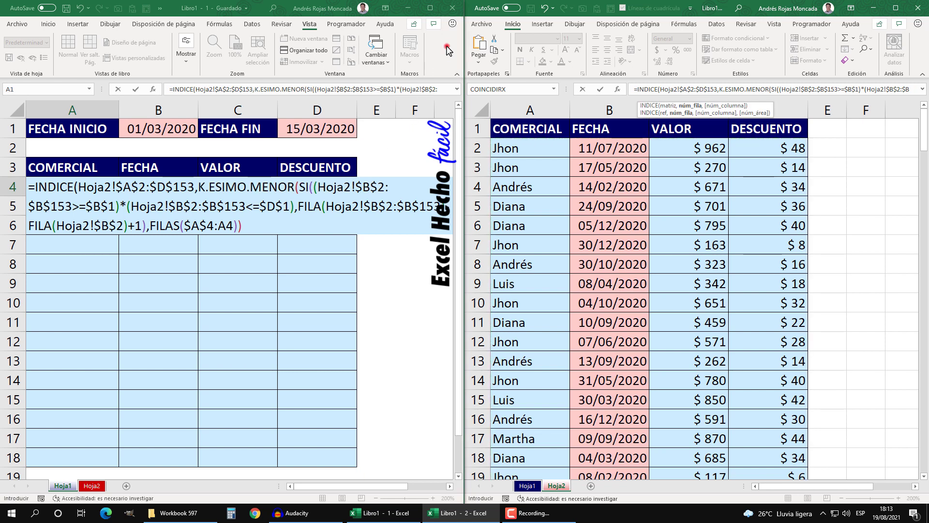
# Step: Check INDICE's matriz and núm_fila arguments, ready to add a column argument
pyautogui.click(84, 190)
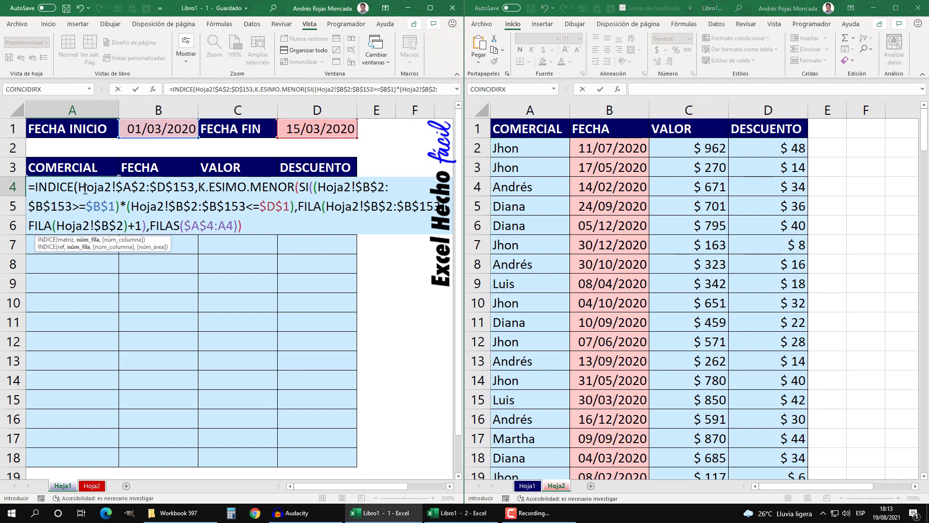
pyautogui.moveTo(79, 186); pyautogui.dragTo(195, 187)
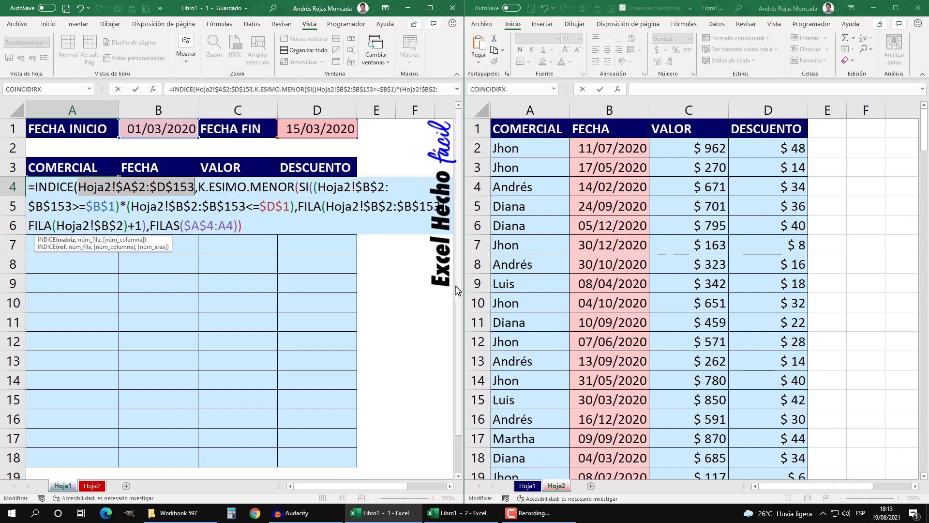
pyautogui.click(67, 239)
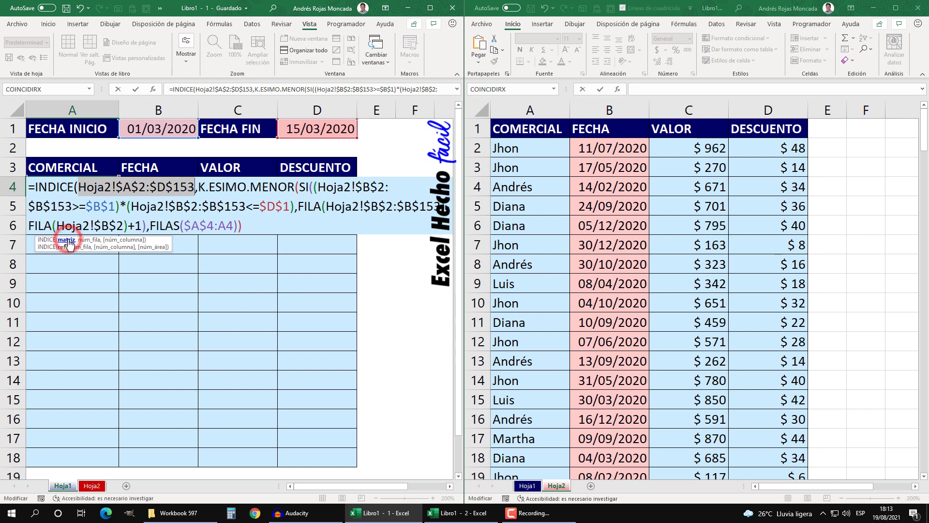
pyautogui.click(90, 240)
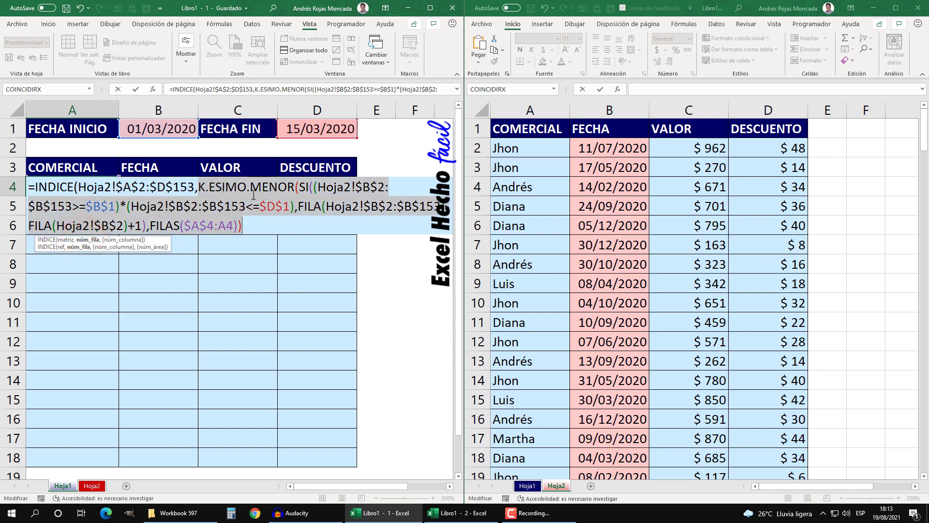
pyautogui.click(249, 227)
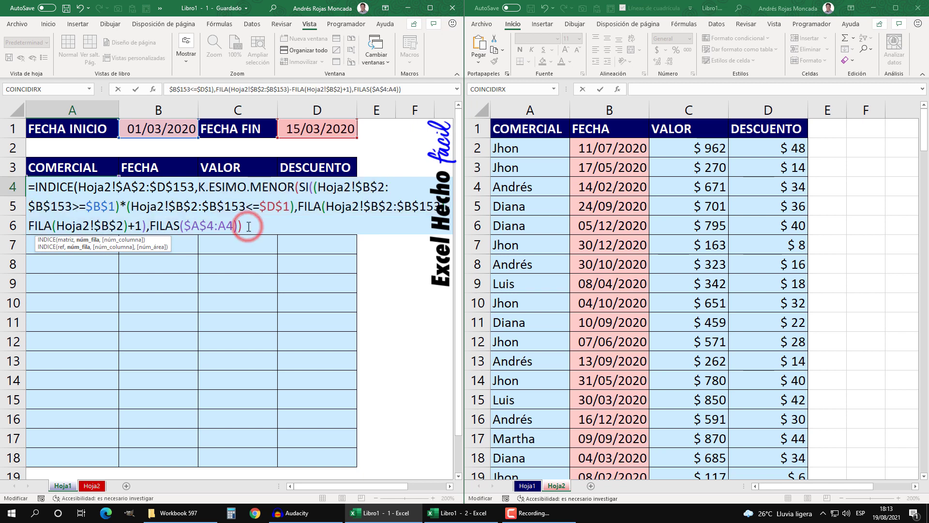
# Step: Add COLUMNAS($A$4:A4) as INDICE's column argument, reusing the copied FILAS range
pyautogui.write(',')
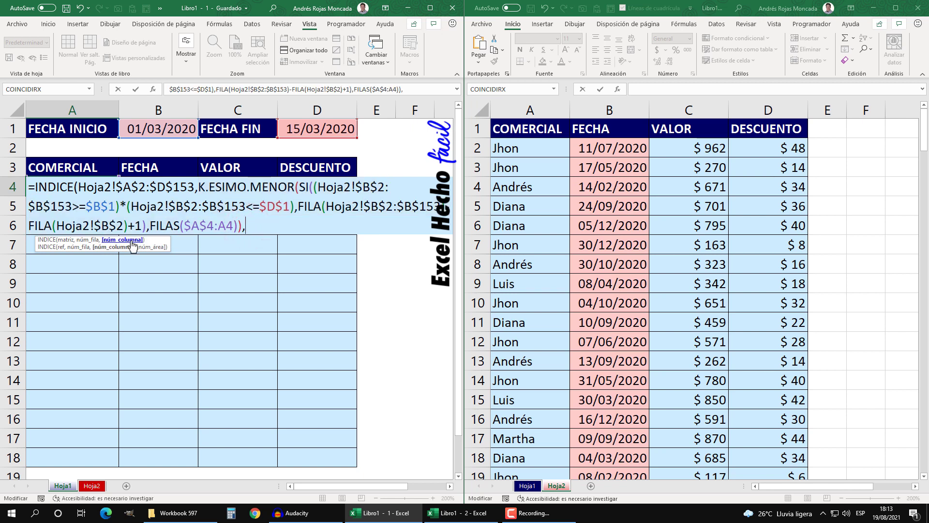
pyautogui.write('colu')
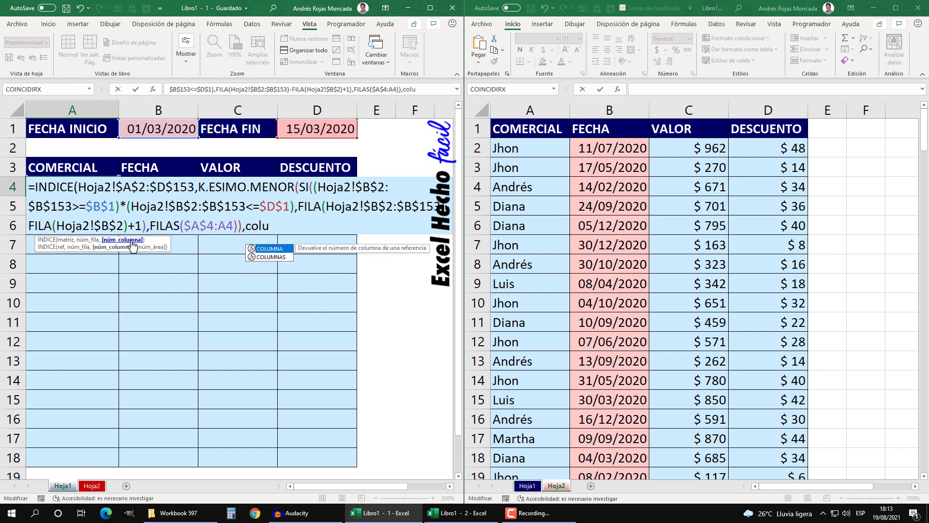
pyautogui.press('Down')
pyautogui.press('Tab')
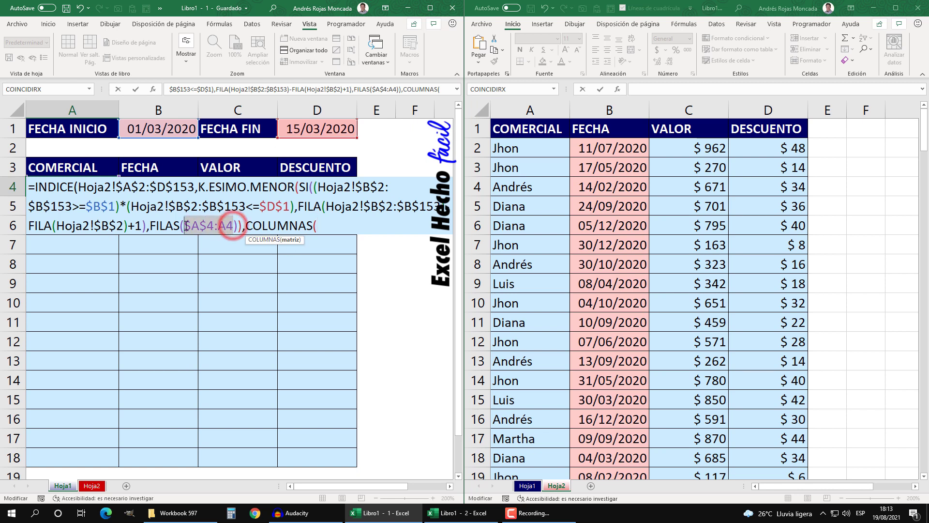
pyautogui.moveTo(232, 226); pyautogui.dragTo(184, 226)
pyautogui.hotkey('ctrl', 'c')
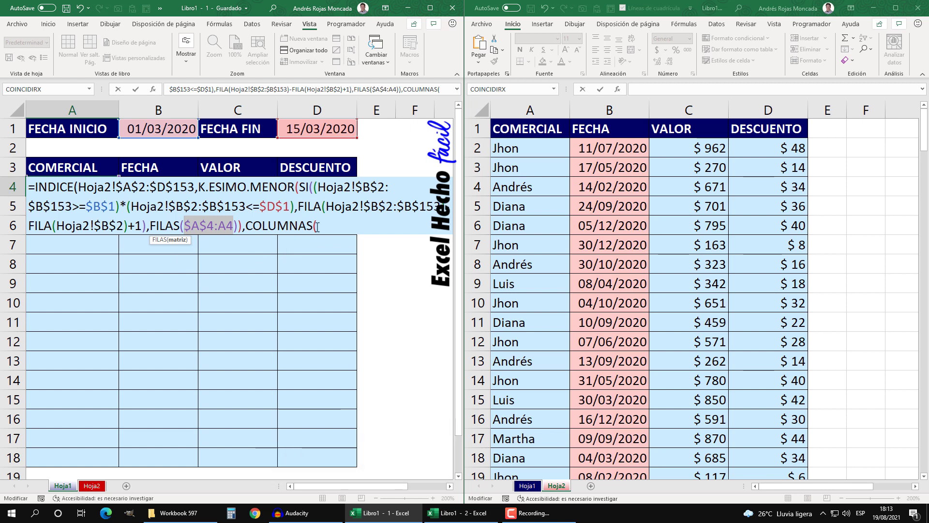
pyautogui.click(314, 226)
pyautogui.hotkey('ctrl', 'v')
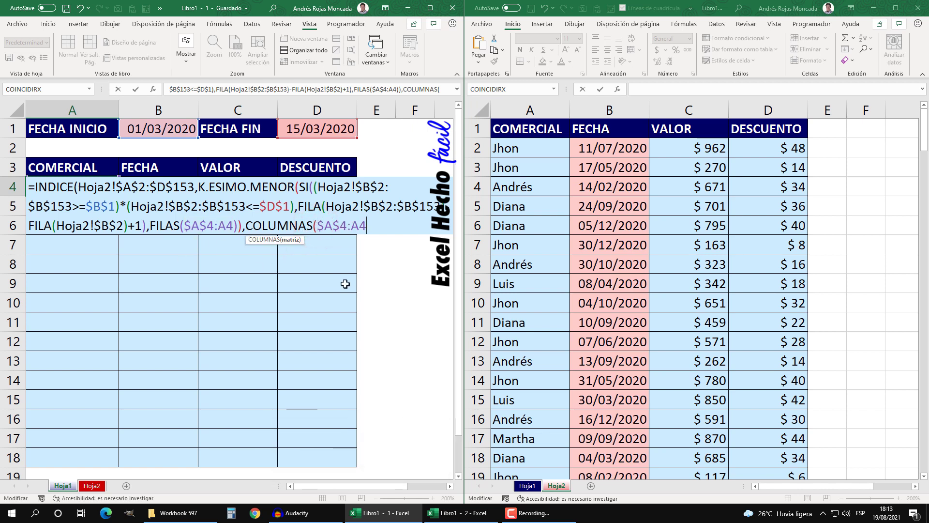
pyautogui.write(')')
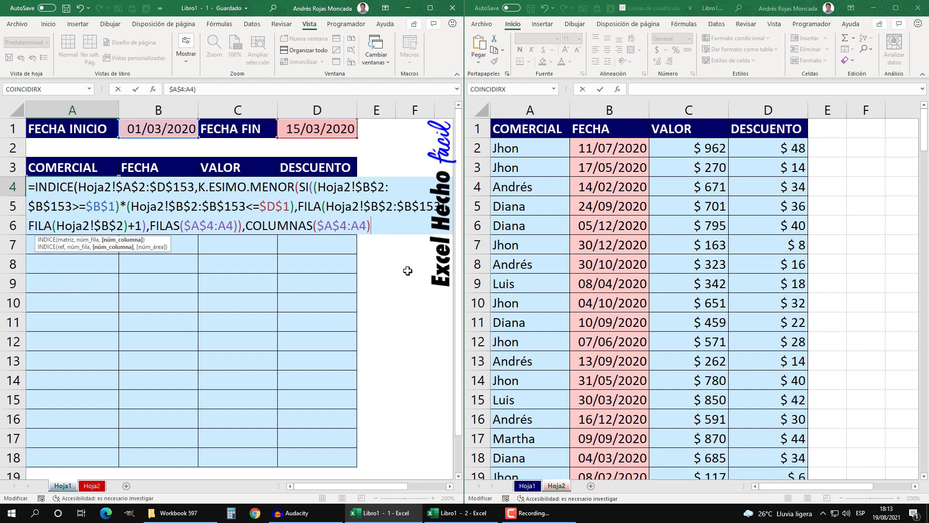
# Step: Test COLUMNAS($A$4:B4) with F9 to confirm it returns 2
pyautogui.moveTo(353, 228); pyautogui.dragTo(359, 227)
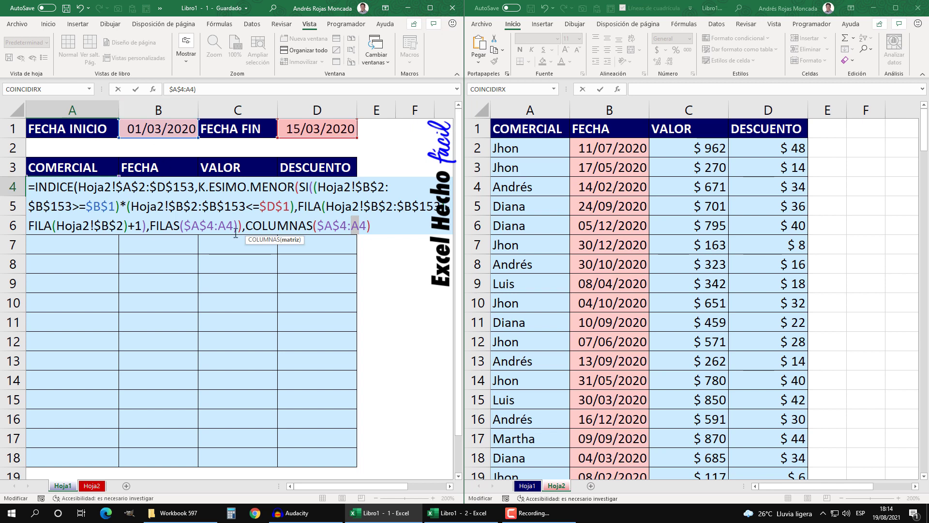
pyautogui.write('B')
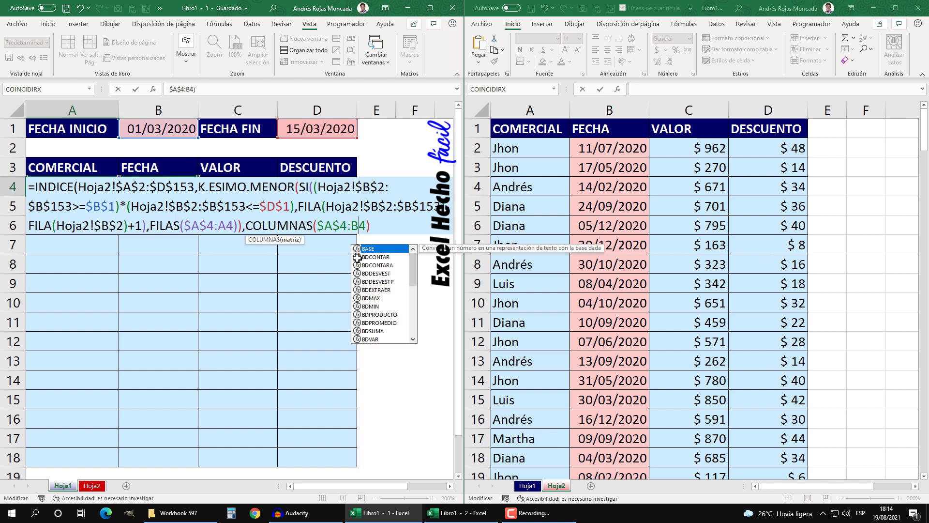
pyautogui.moveTo(371, 226); pyautogui.dragTo(246, 225)
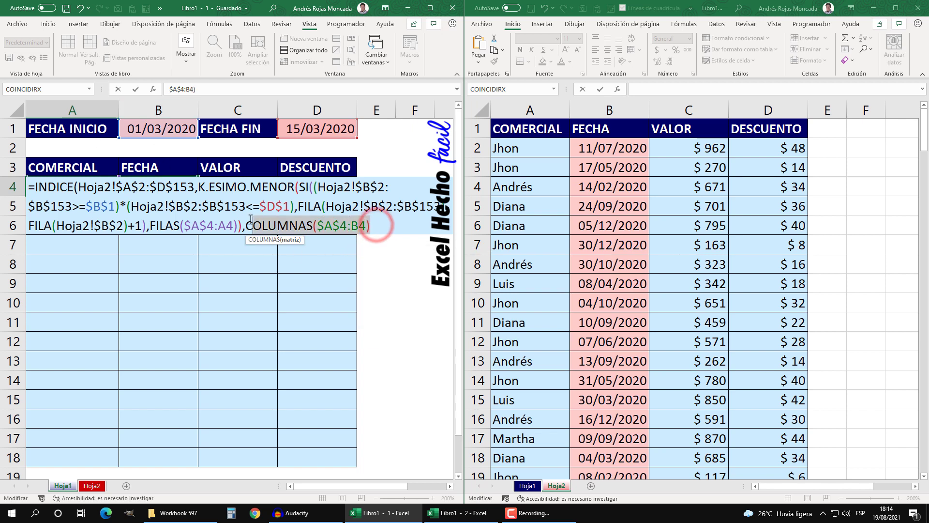
pyautogui.press('F9')
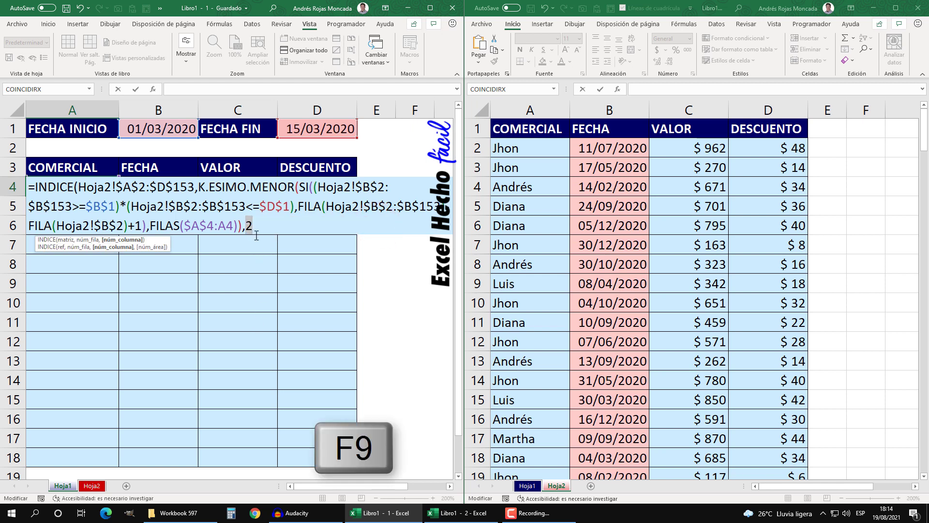
pyautogui.hotkey('ctrl', 'z')
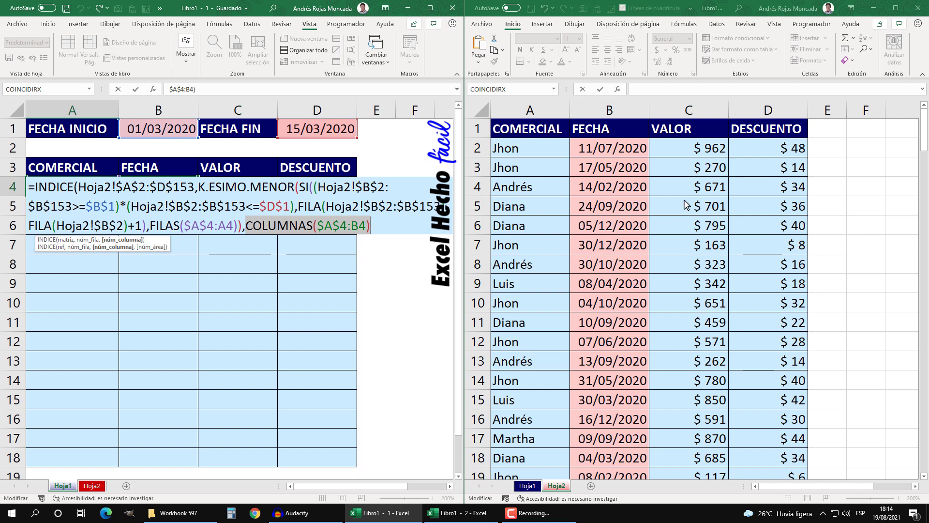
# Step: Restore the reference to A4, close INDICE, and enter it as an array formula showing Diana
pyautogui.click(366, 226)
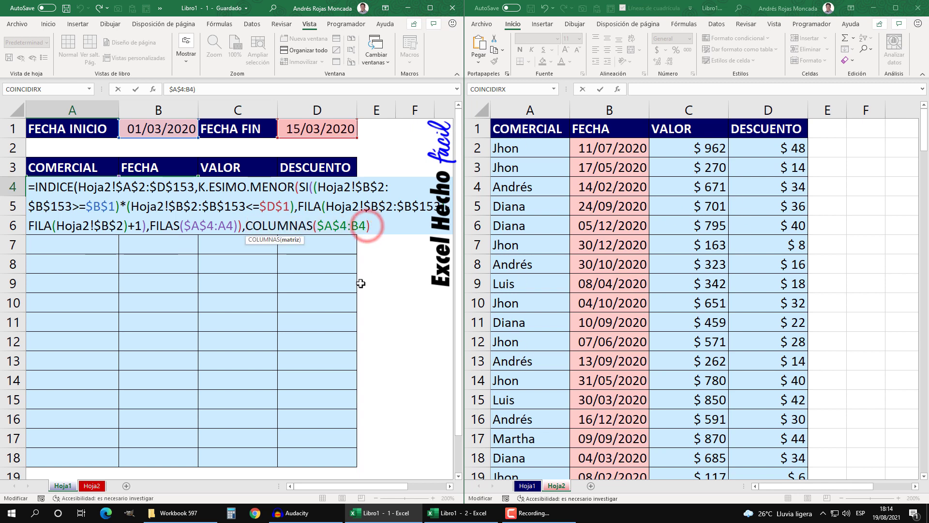
pyautogui.press('BackSpace')
pyautogui.write('A')
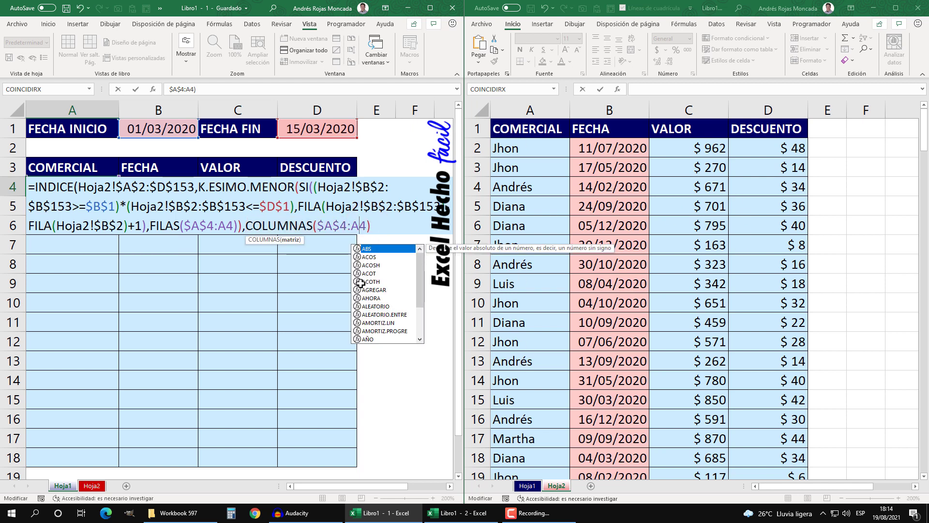
pyautogui.click(376, 226)
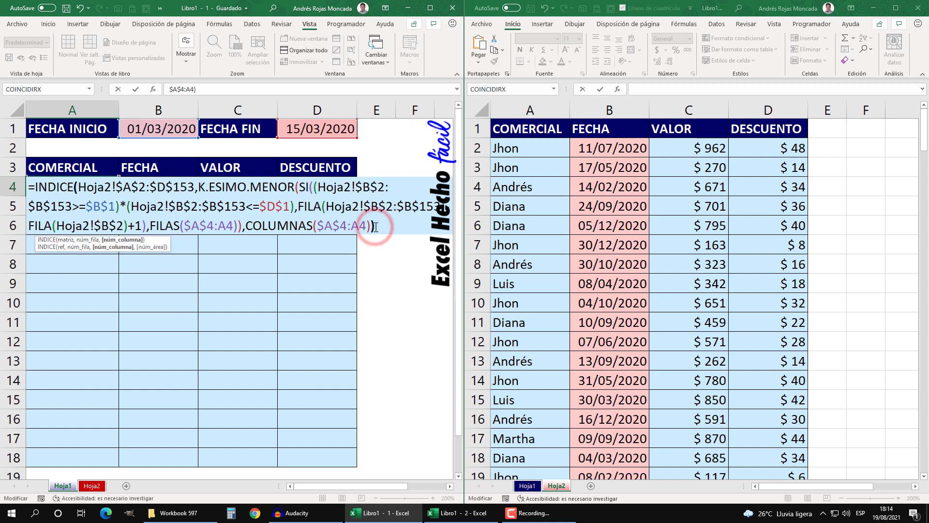
pyautogui.write(')')
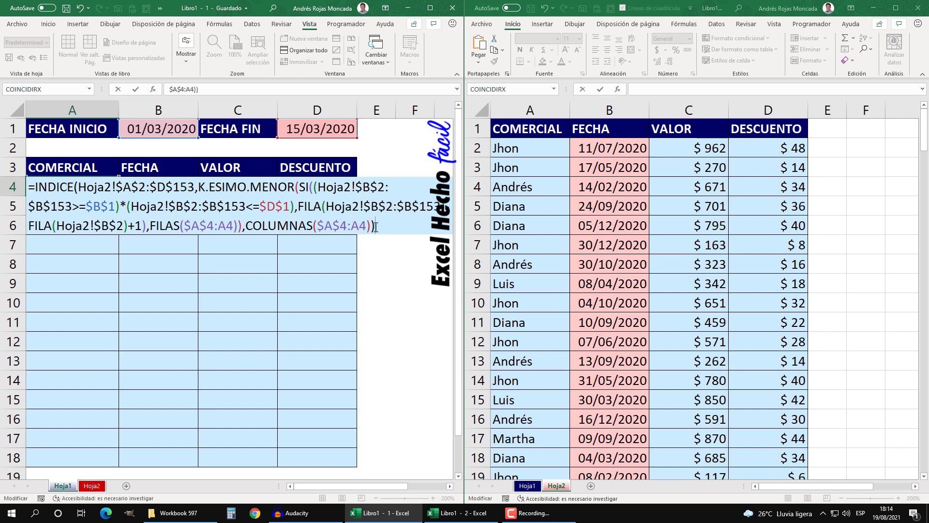
pyautogui.hotkey('ctrl', 'shift', 'Return')
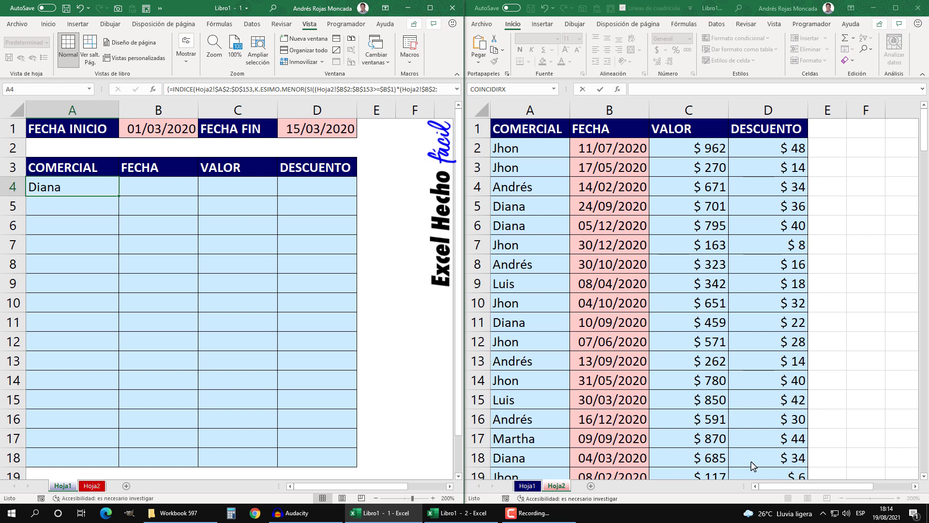
# Step: Fill the A4 array formula across to D4 and then down to row 18
pyautogui.moveTo(119, 197); pyautogui.dragTo(353, 202)
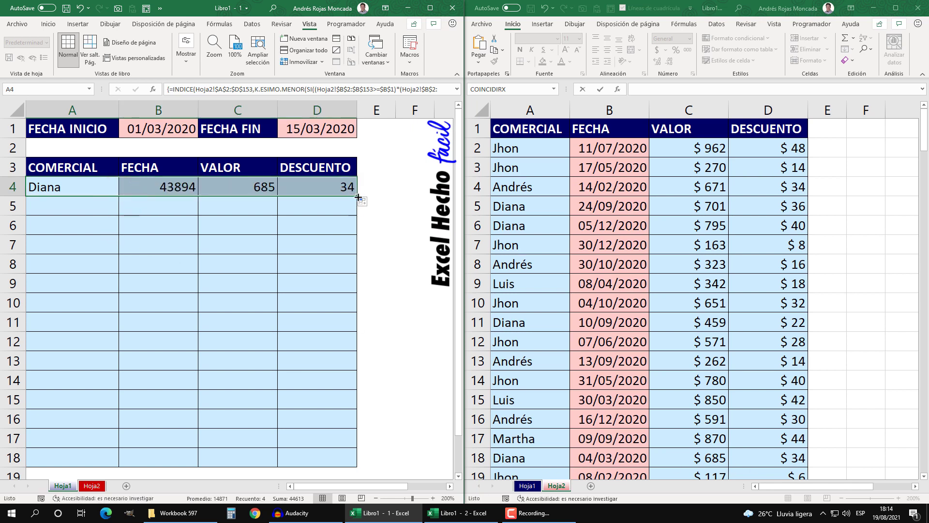
pyautogui.moveTo(356, 196); pyautogui.dragTo(348, 462)
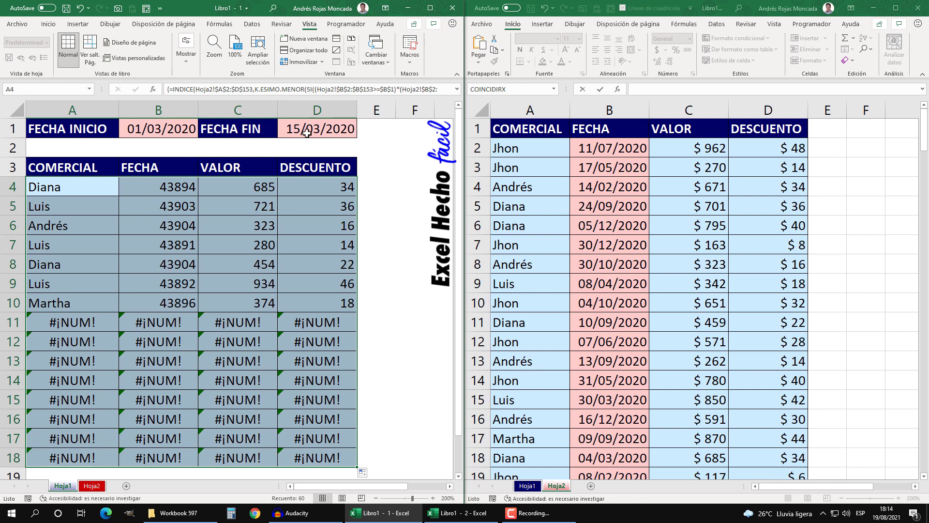
# Step: Insert SI.ERROR at the start of cell A4's INDICE formula
pyautogui.click(103, 181)
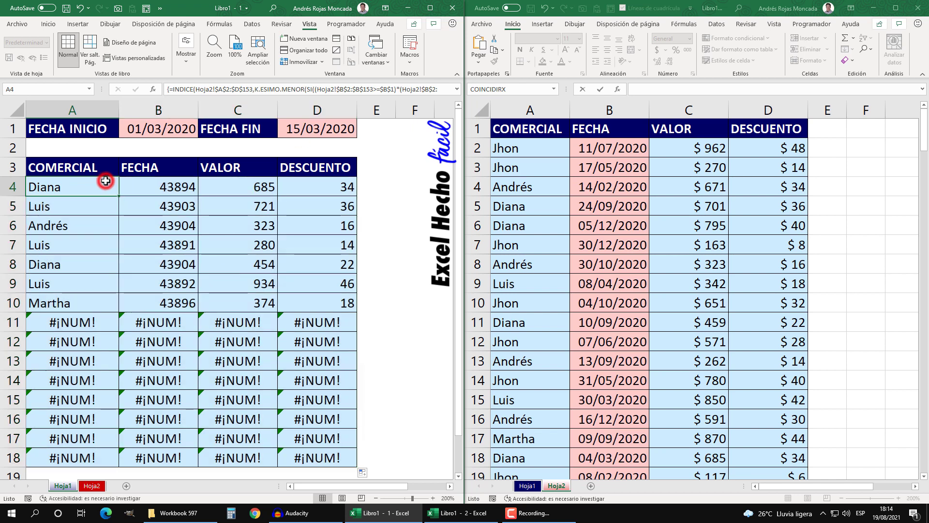
pyautogui.press('F2')
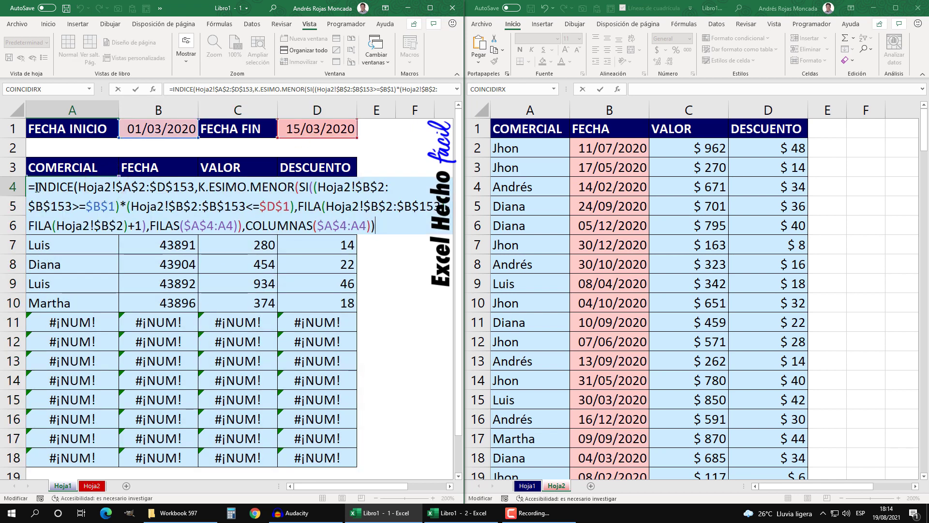
pyautogui.click(35, 186)
pyautogui.write('si')
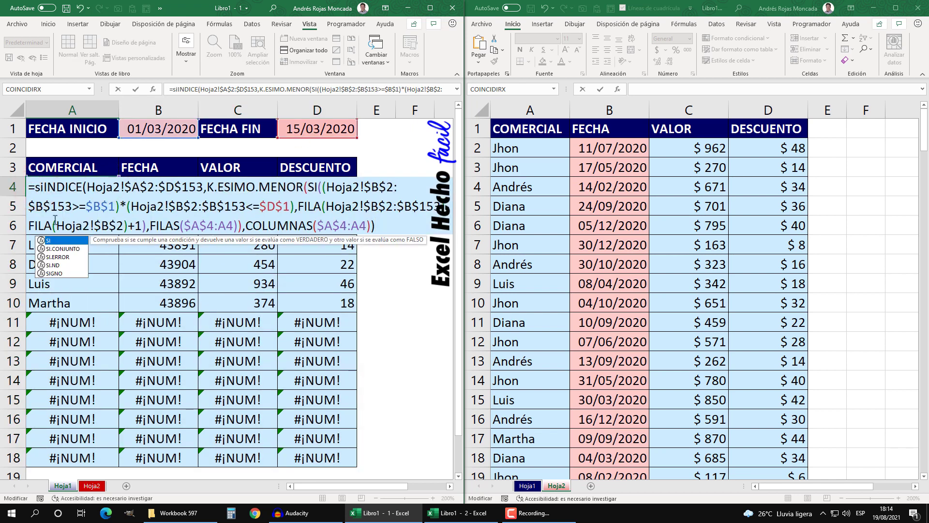
pyautogui.press('Down')
pyautogui.press('Down')
pyautogui.press('Tab')
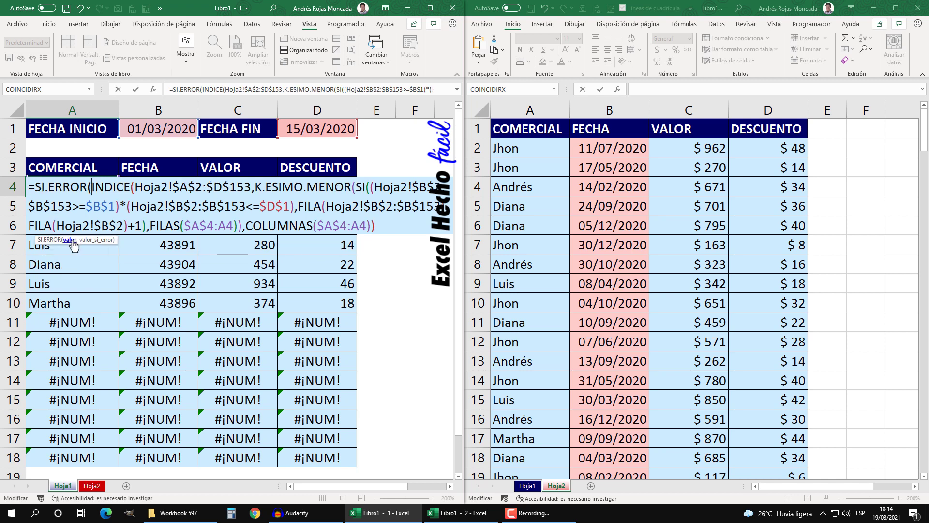
# Step: Close SI.ERROR, enter it as an array formula, and fill it across A4:D18
pyautogui.click(70, 239)
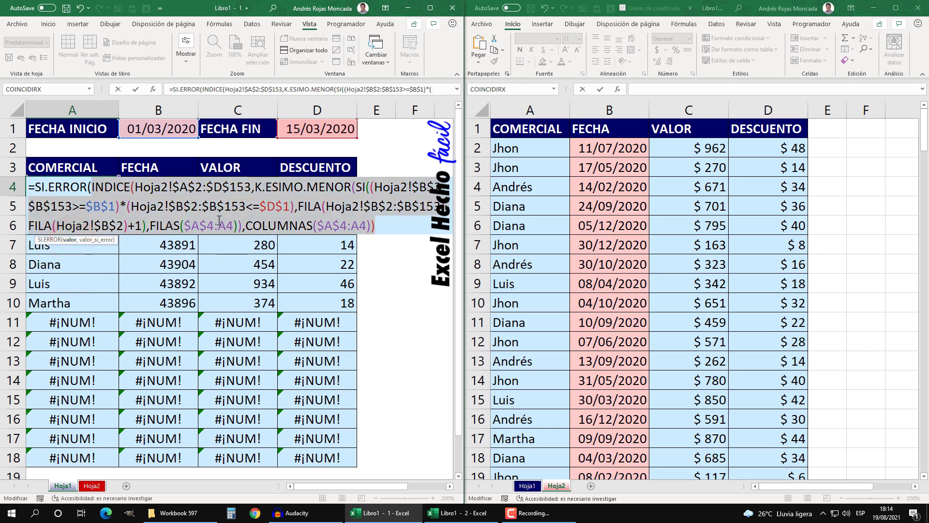
pyautogui.click(377, 230)
pyautogui.write(',"')
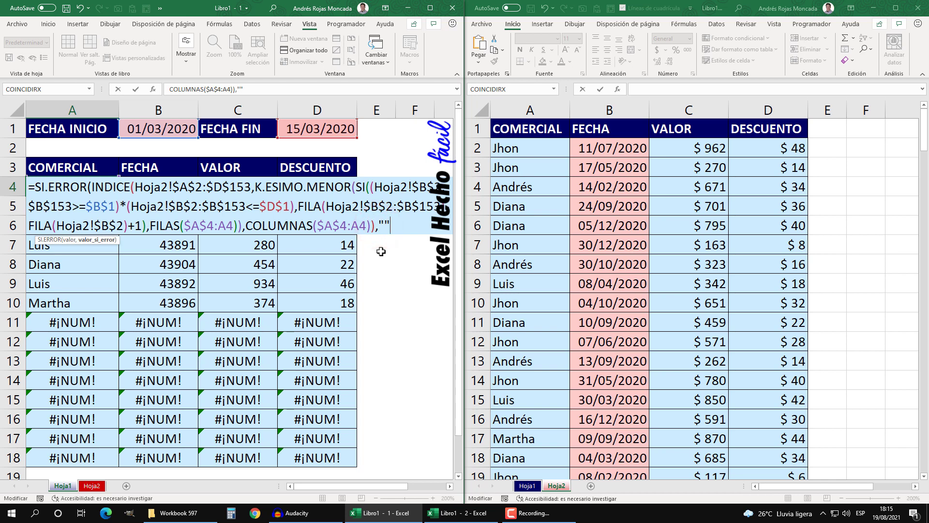
pyautogui.write(')')
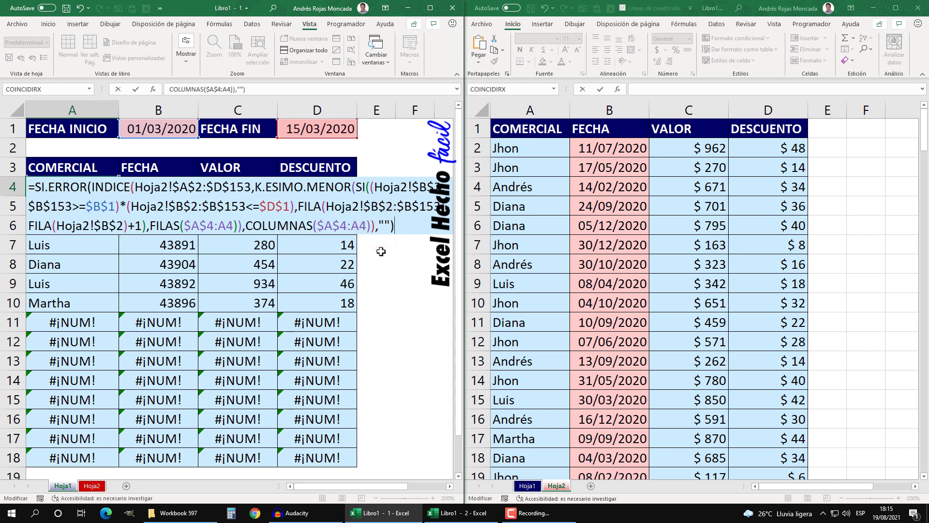
pyautogui.hotkey('ctrl', 'shift', 'Return')
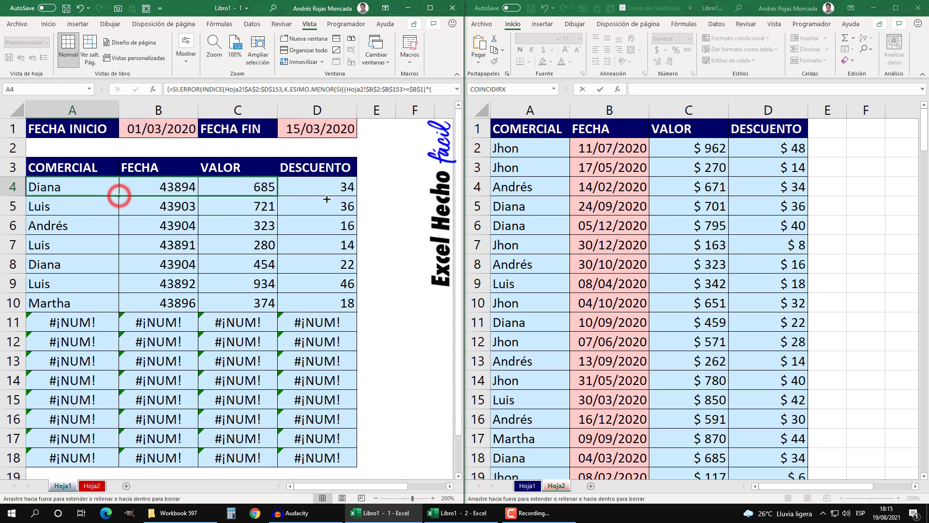
pyautogui.moveTo(120, 196)
pyautogui.mouseDown()
pyautogui.moveTo(357, 196)
pyautogui.moveTo(357, 464)
pyautogui.mouseUp()
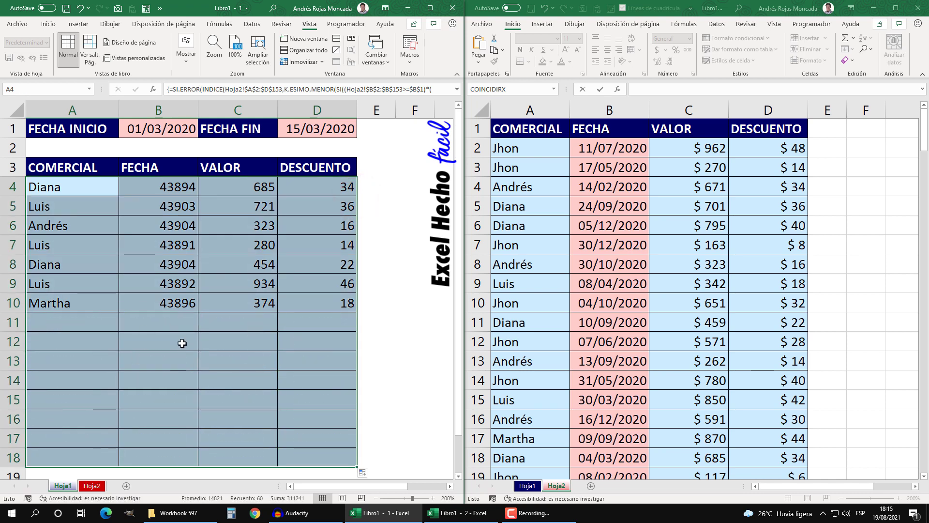
pyautogui.moveTo(172, 187); pyautogui.dragTo(164, 457)
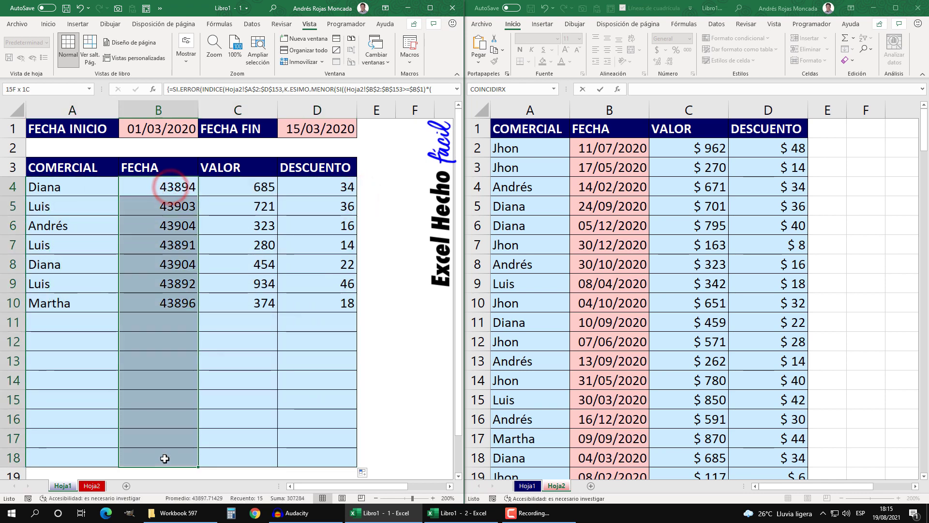
# Step: Apply the 14/03/2012 Fecha format to B4:B18 so results read like 04/03/2020
pyautogui.hotkey('ctrl', '1')
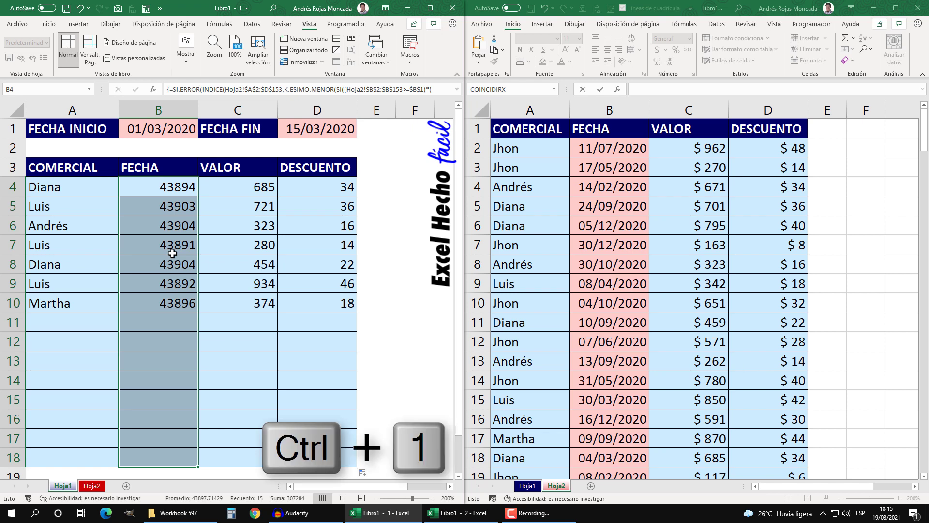
pyautogui.moveTo(408, 91); pyautogui.dragTo(296, 145)
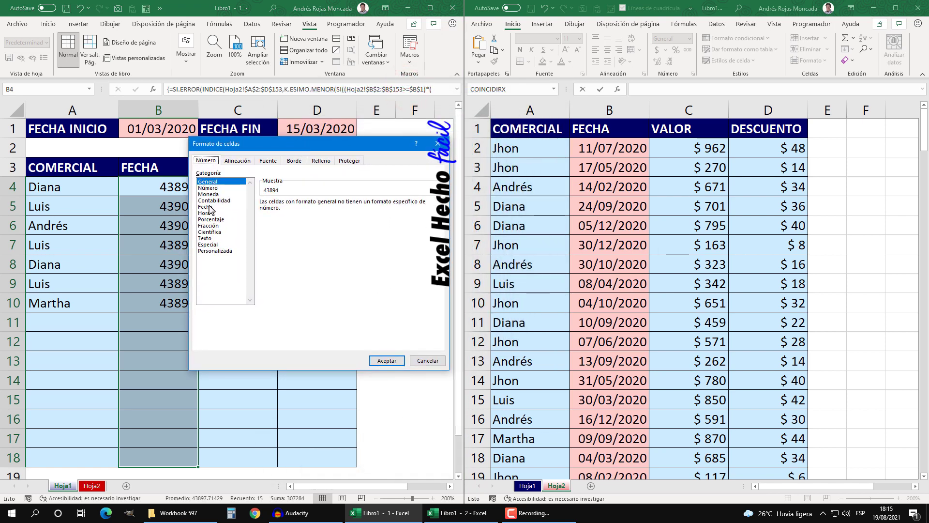
pyautogui.click(205, 206)
pyautogui.click(276, 223)
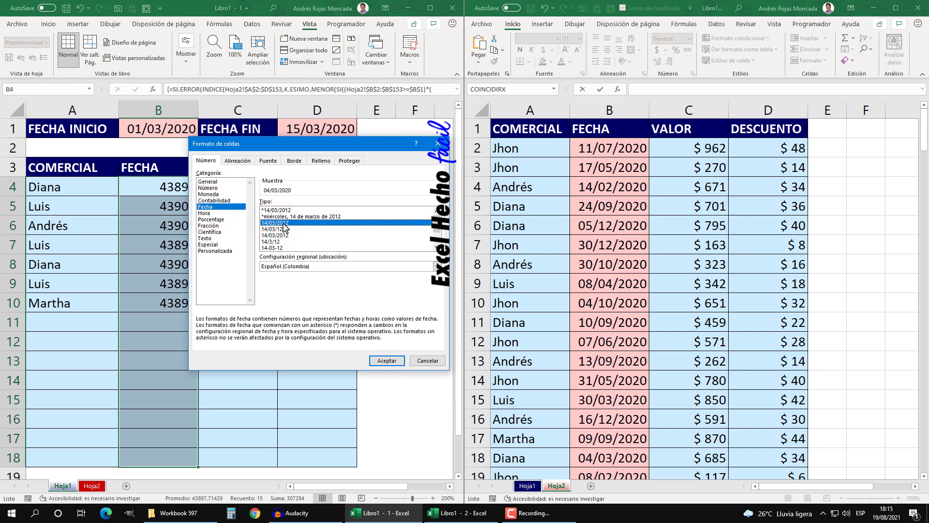
pyautogui.click(380, 360)
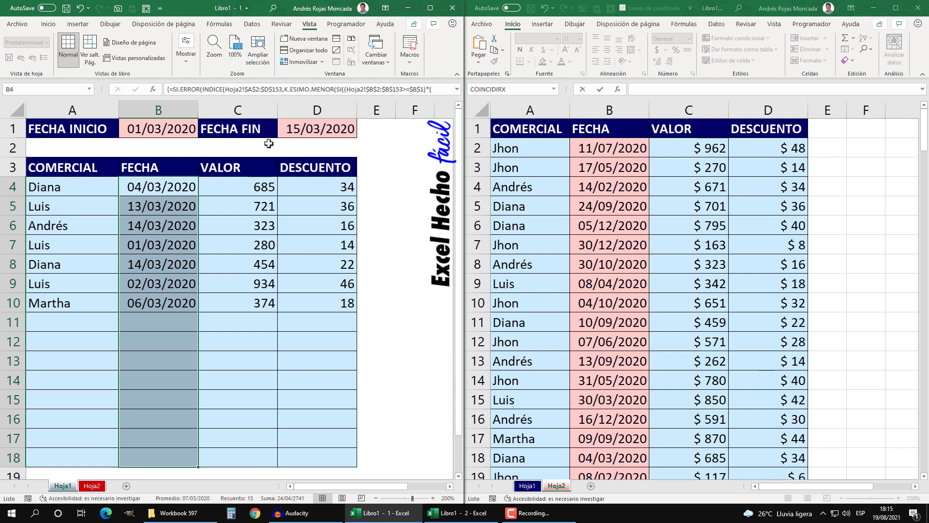
pyautogui.moveTo(254, 189); pyautogui.dragTo(311, 453)
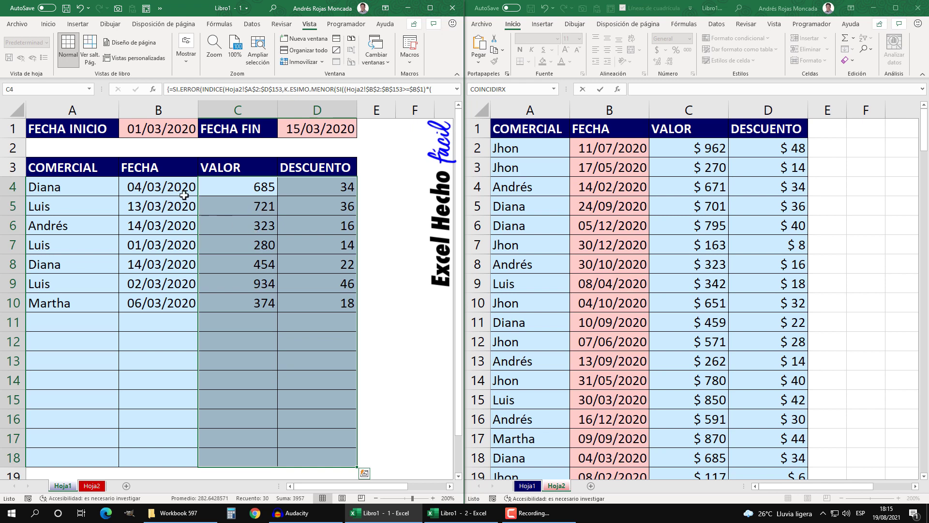
pyautogui.moveTo(180, 187)
pyautogui.mouseDown()
pyautogui.moveTo(177, 471)
pyautogui.moveTo(175, 449)
pyautogui.mouseUp()
pyautogui.hotkey('ctrl', '1')
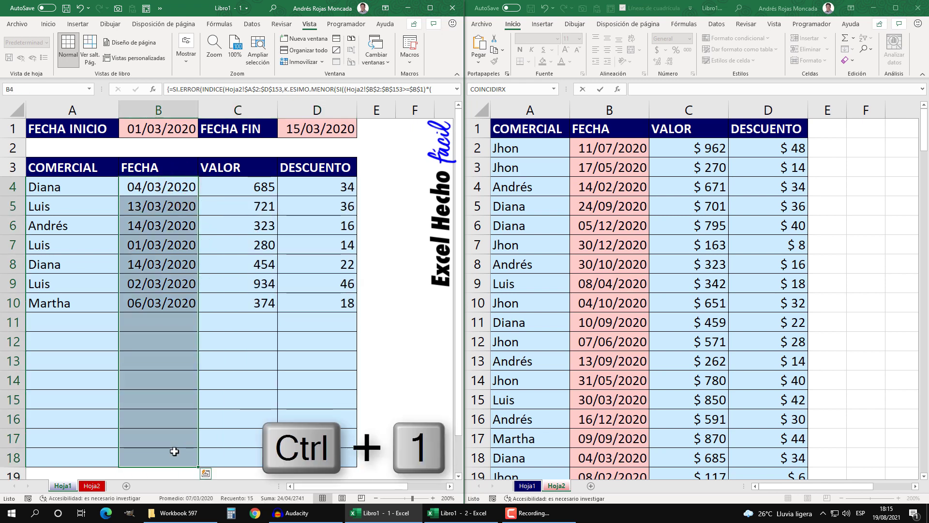
pyautogui.click(203, 206)
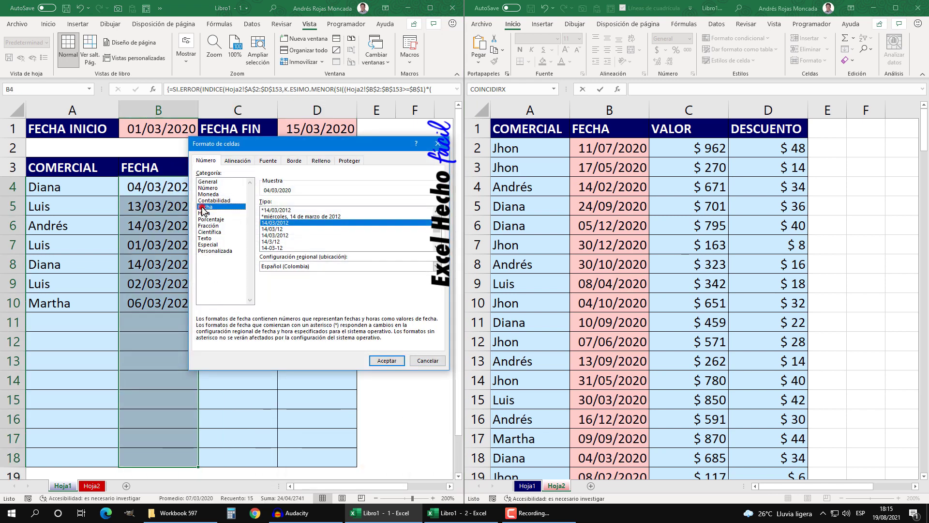
pyautogui.click(266, 222)
pyautogui.click(386, 361)
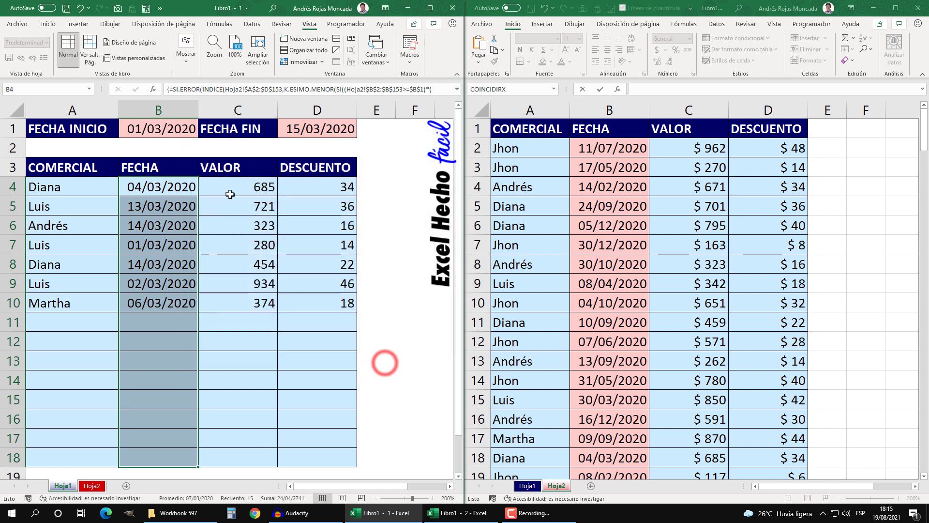
# Step: Format C4:D18 as Moneda with 0 decimal places, giving amounts like $ 685 and $ 34
pyautogui.moveTo(230, 190); pyautogui.dragTo(300, 457)
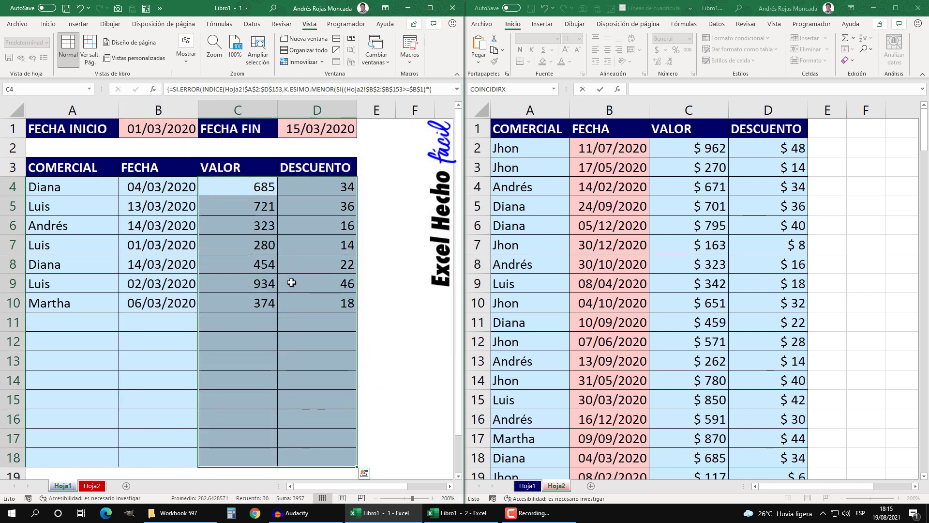
pyautogui.hotkey('ctrl', '1')
pyautogui.click(208, 194)
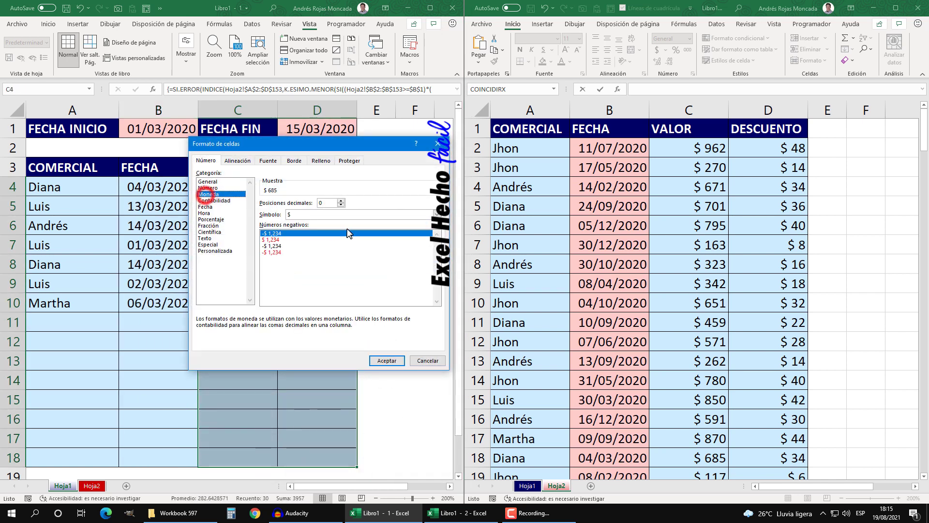
pyautogui.click(342, 205)
pyautogui.click(341, 205)
pyautogui.click(387, 360)
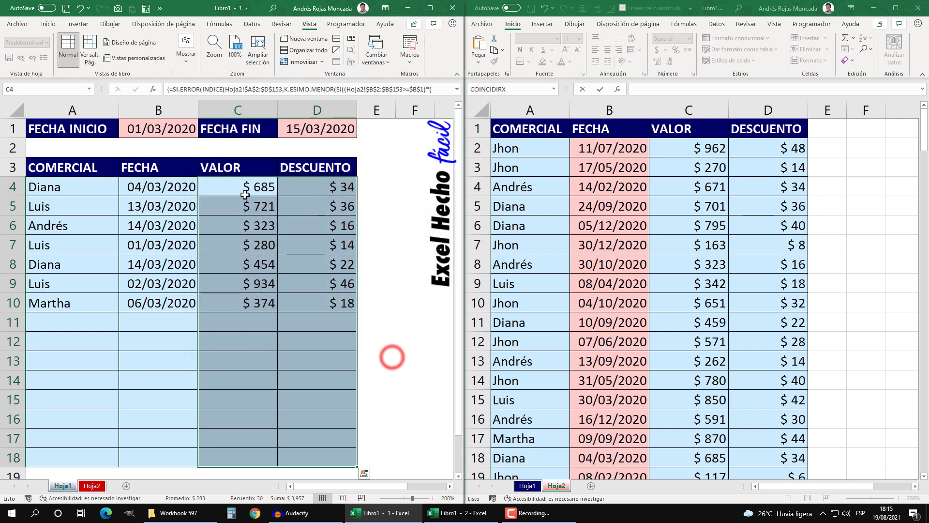
pyautogui.click(255, 233)
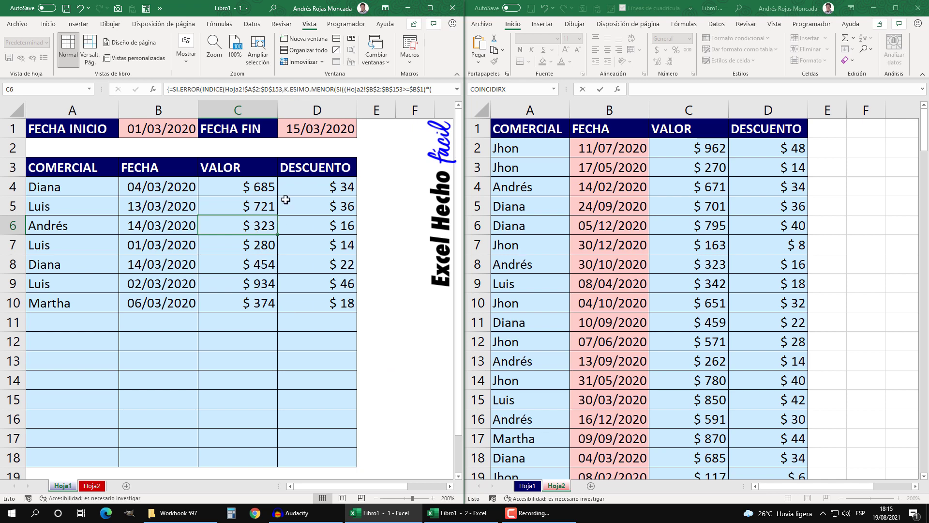
# Step: Try FECHA FIN values of 20/03/2020 and then 07/03/2020 in D1
pyautogui.click(294, 132)
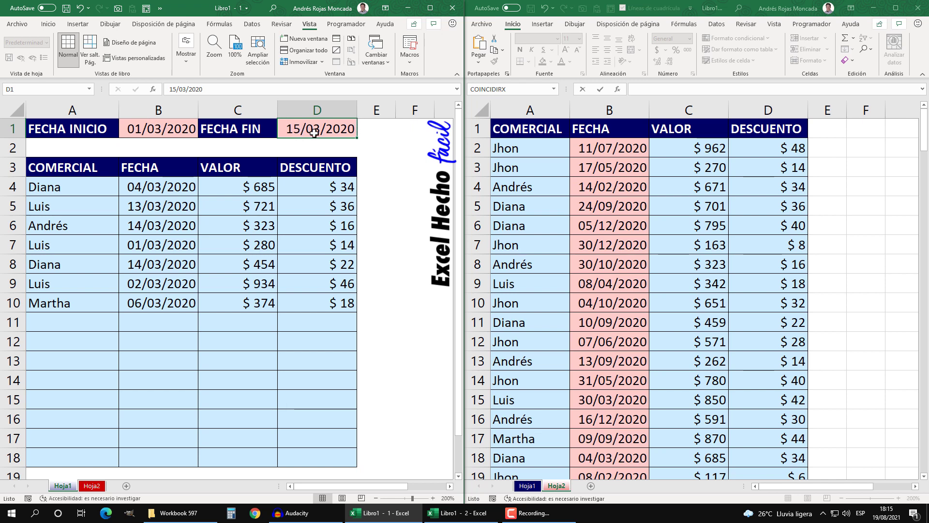
pyautogui.write('20')
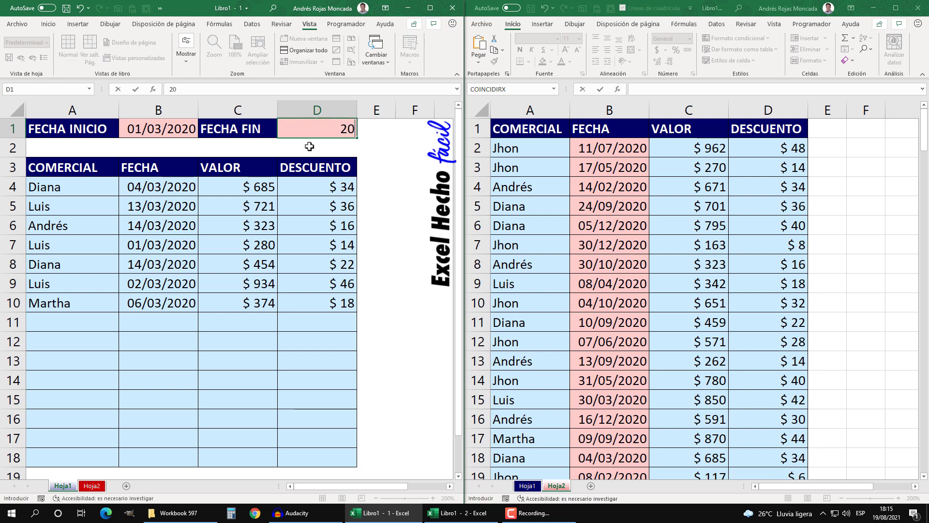
pyautogui.write('/03/')
pyautogui.write('2020')
pyautogui.press('Return')
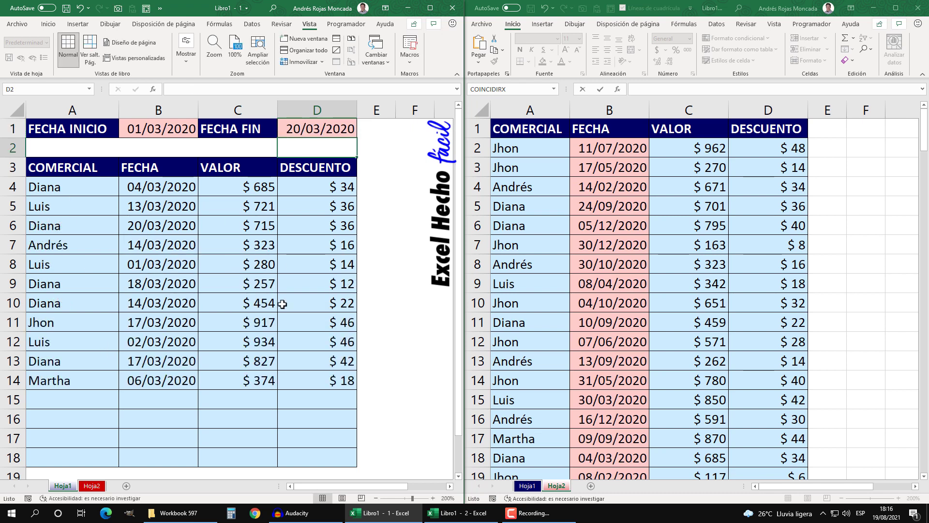
pyautogui.click(310, 129)
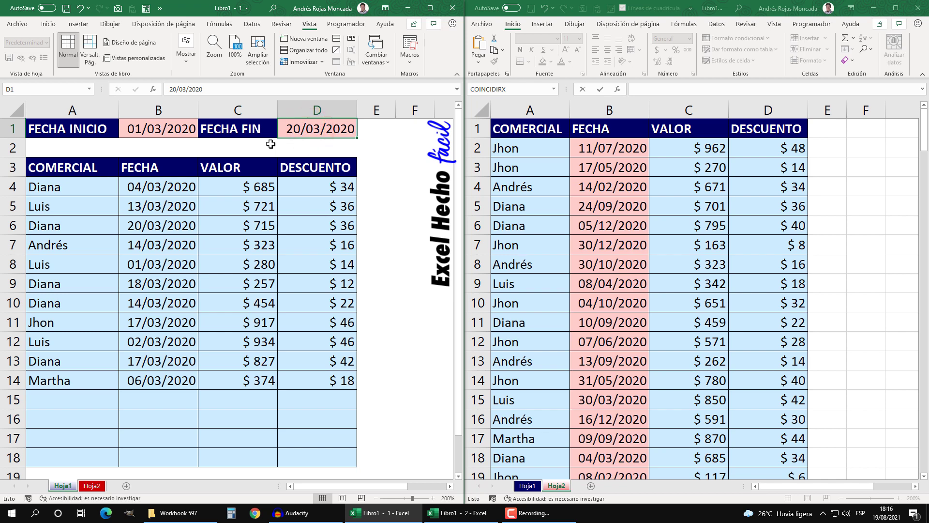
pyautogui.write('7/')
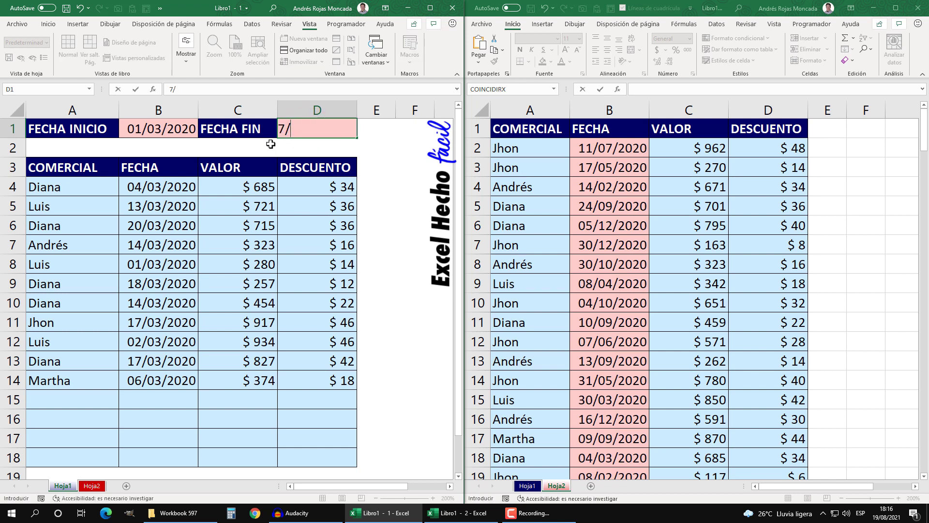
pyautogui.write('03/2020')
pyautogui.press('Return')
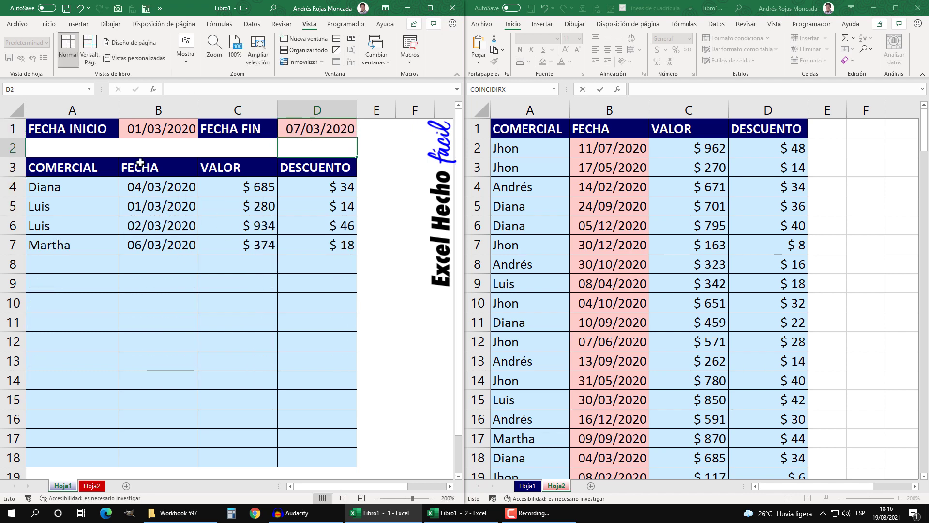
# Step: Enter 01/04/2020 as FECHA INICIO and 15/04/2020 as FECHA FIN, listing six April sales
pyautogui.click(149, 136)
pyautogui.write('1/4/')
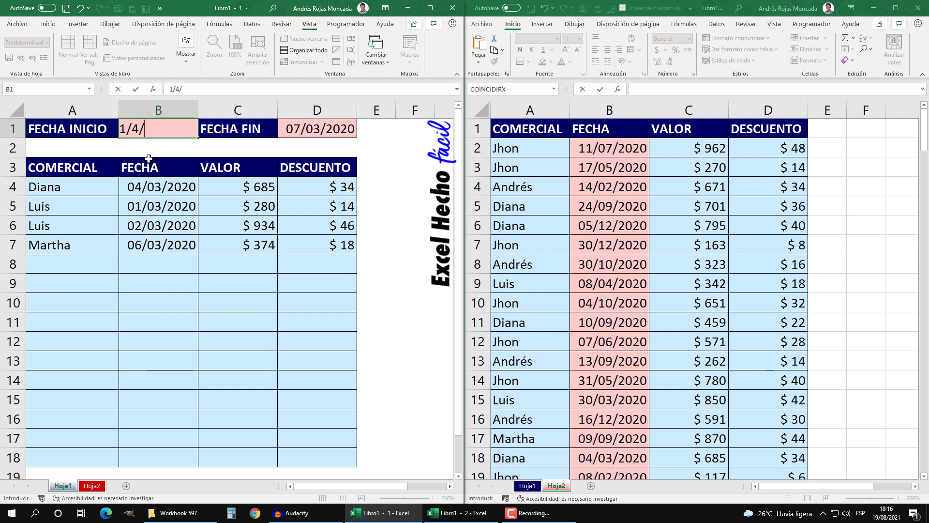
pyautogui.hotkey('ctrl', 'Return')
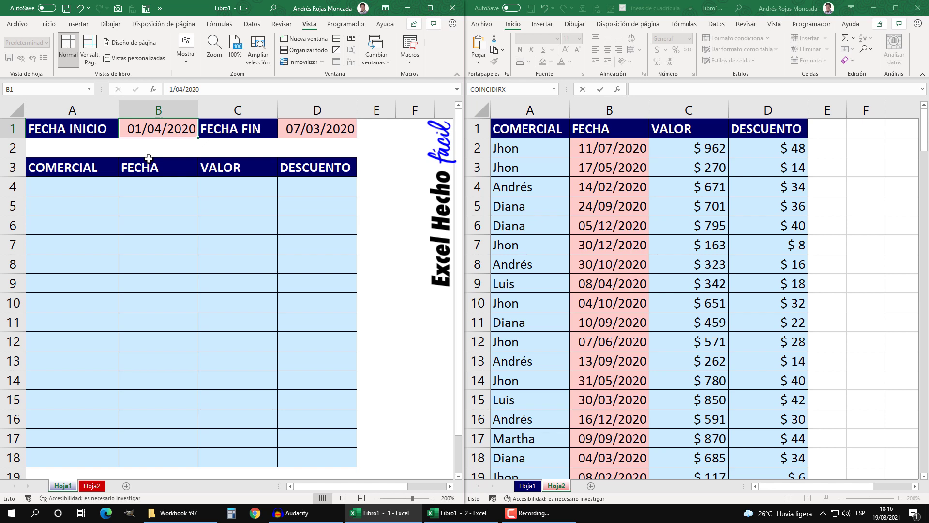
pyautogui.press('Right')
pyautogui.press('Right')
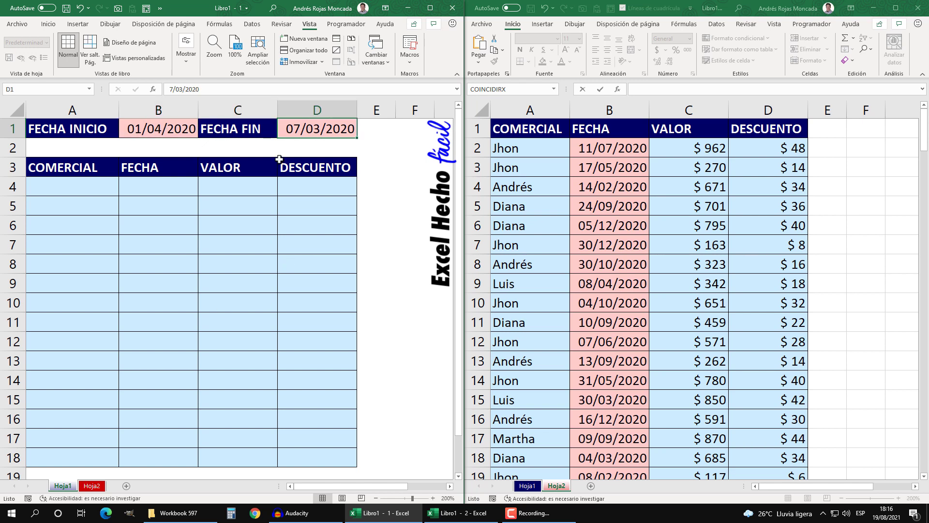
pyautogui.write('15/04/')
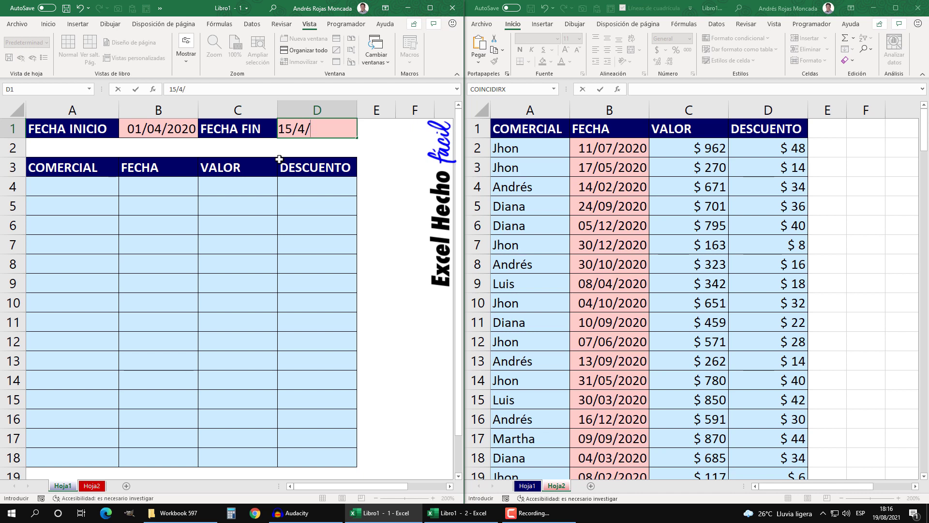
pyautogui.write('2020')
pyautogui.press('Return')
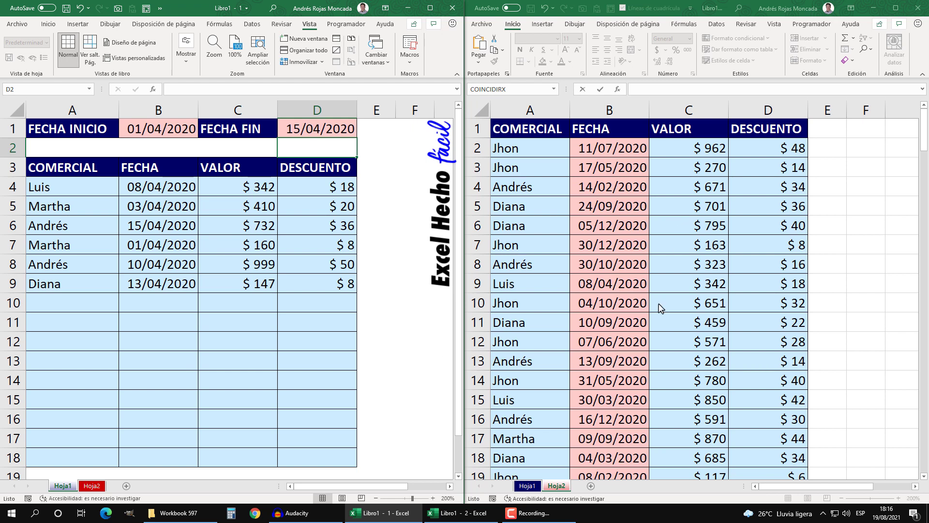
# Step: Convert Hoja2's sales data A1:D153 into table Tabla1 with headers
pyautogui.click(410, 165)
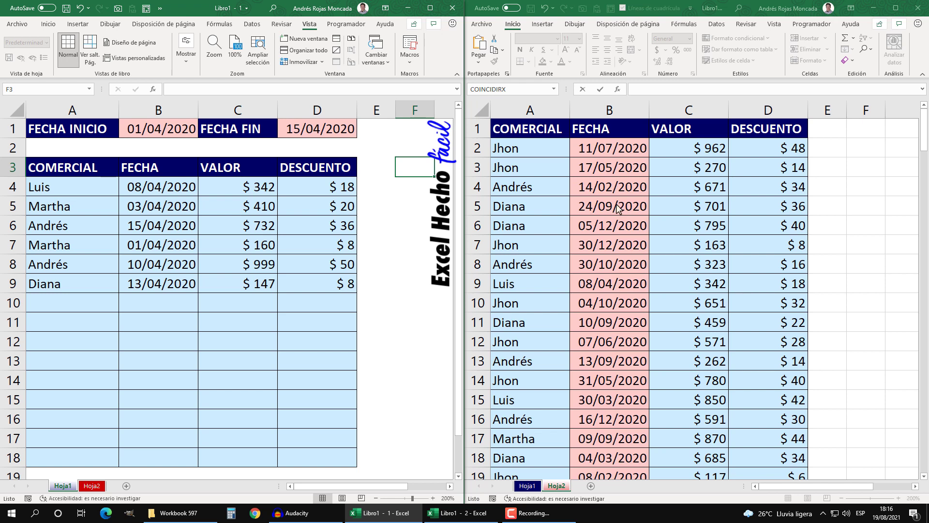
pyautogui.click(917, 60)
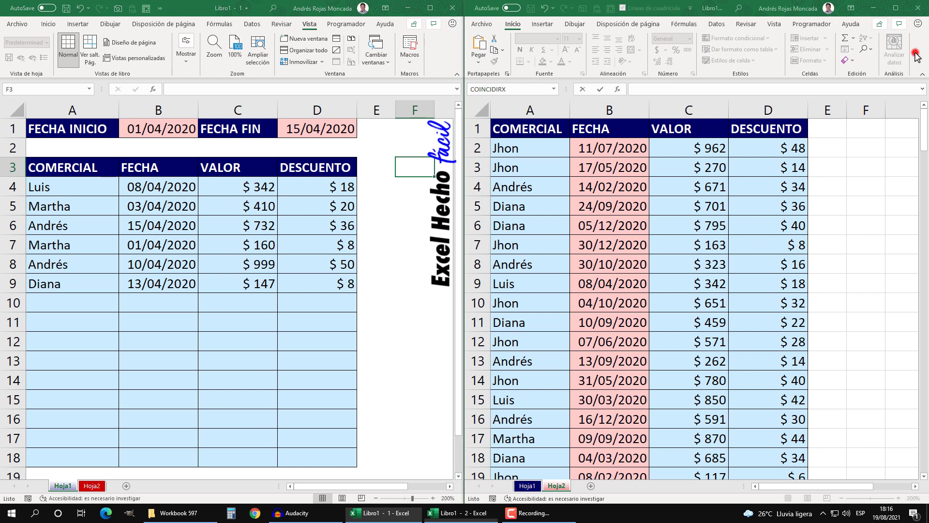
pyautogui.click(543, 130)
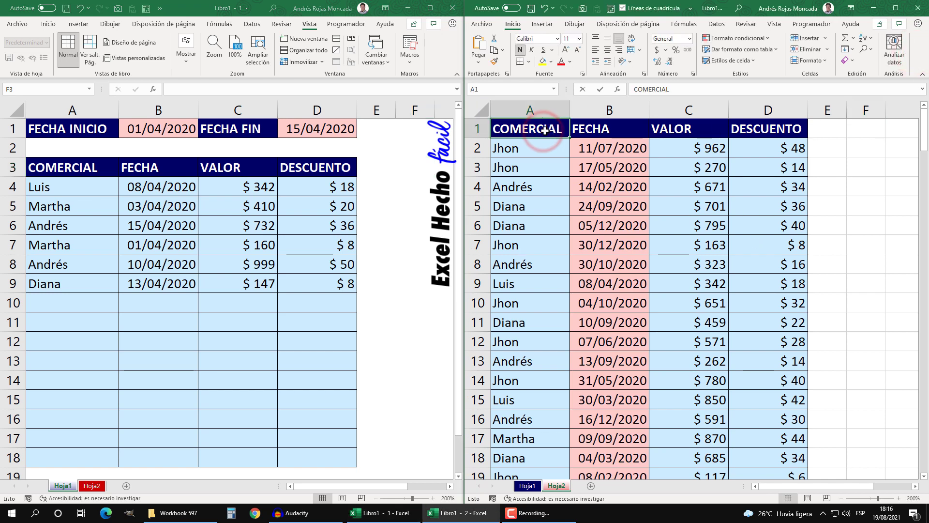
pyautogui.hotkey('ctrl', 'a')
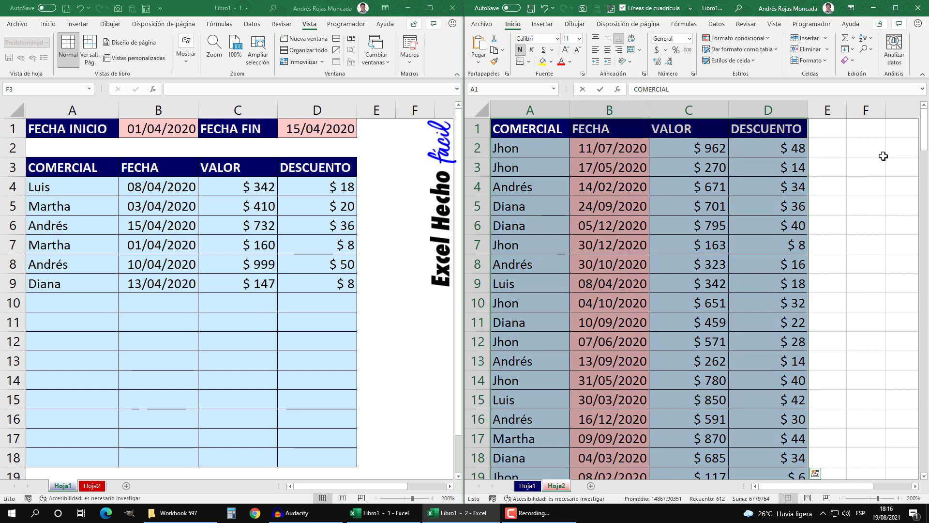
pyautogui.moveTo(924, 137)
pyautogui.mouseDown()
pyautogui.moveTo(925, 462)
pyautogui.moveTo(782, 152)
pyautogui.mouseUp()
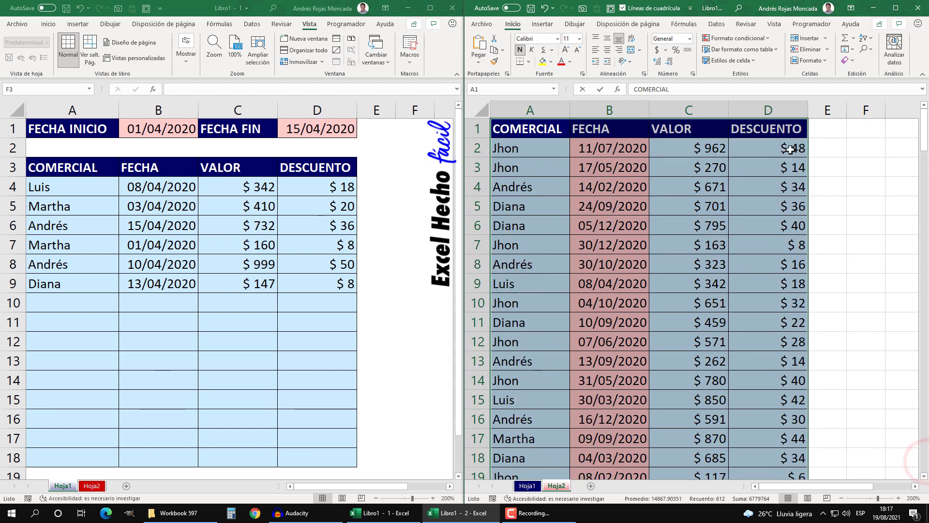
pyautogui.hotkey('ctrl', 't')
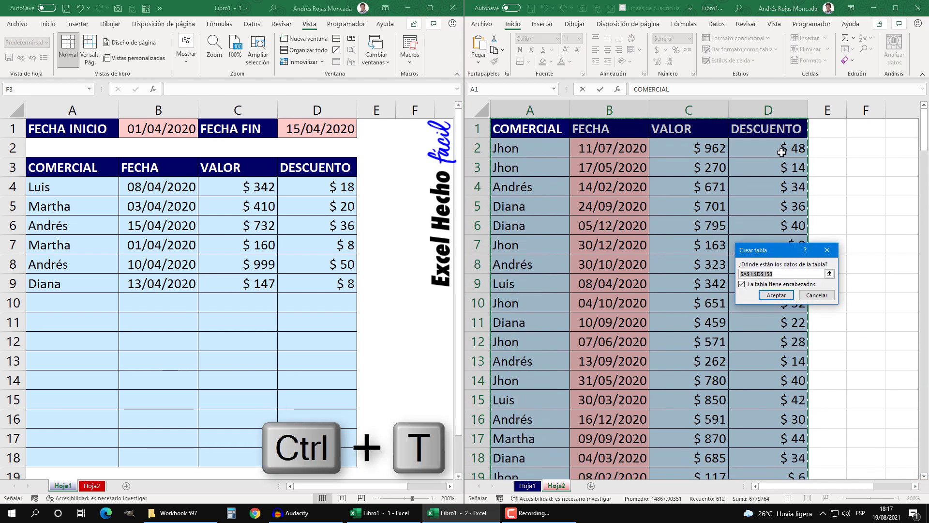
pyautogui.click(783, 296)
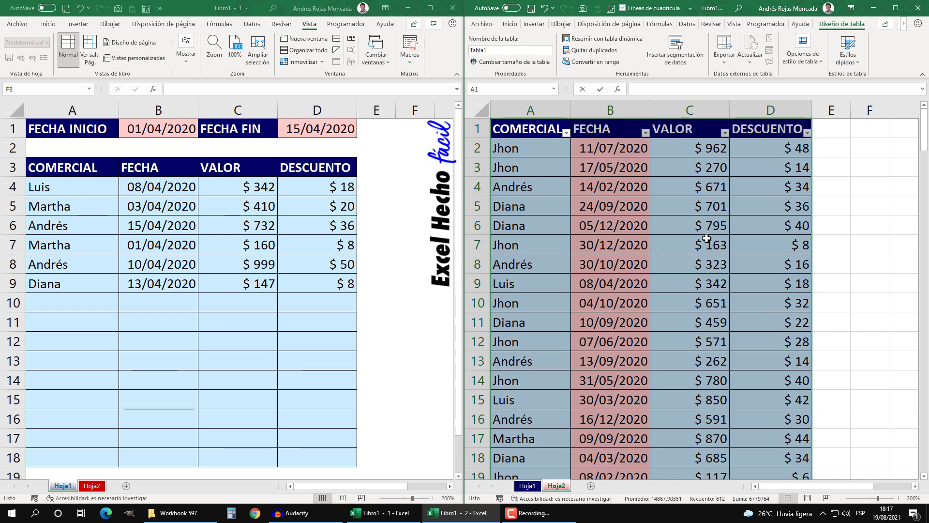
pyautogui.click(876, 131)
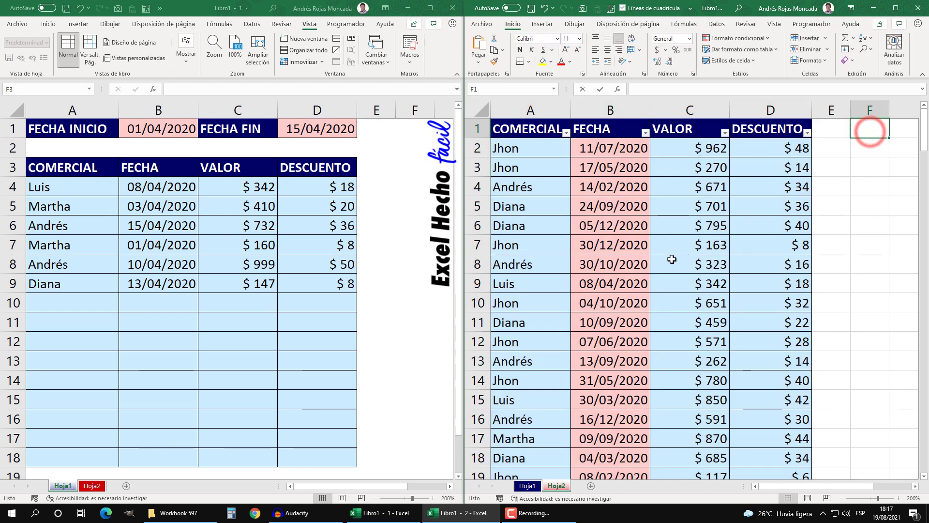
# Step: Start a new Hoja2 record in row 154 by entering the seller's name
pyautogui.scroll(-7, 671, 259)
pyautogui.scroll(-10, 671, 260)
pyautogui.scroll(-8, 671, 259)
pyautogui.scroll(-12, 672, 259)
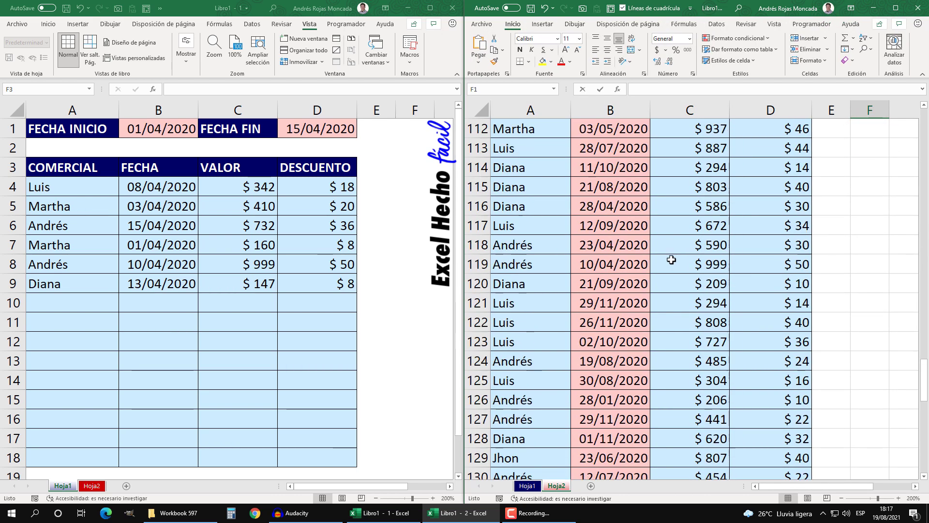
pyautogui.scroll(-11, 672, 259)
pyautogui.click(552, 303)
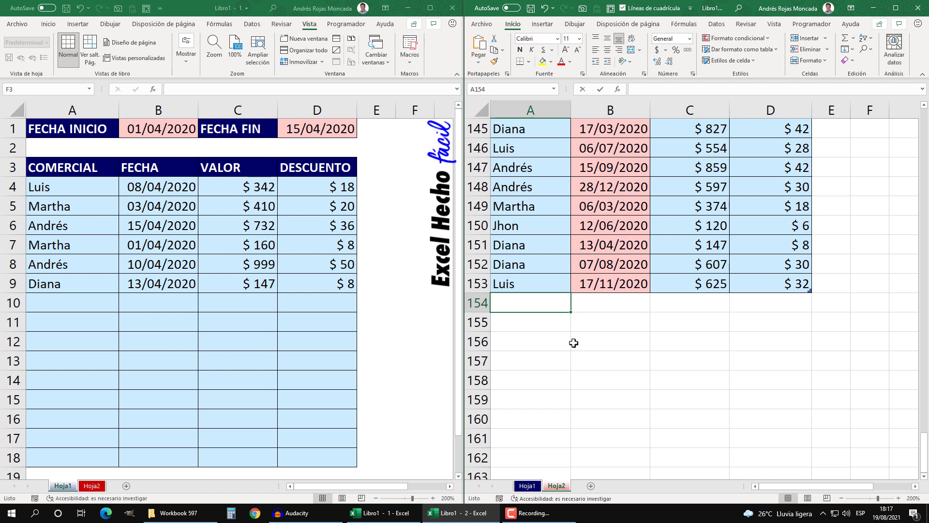
pyautogui.write('Andr')
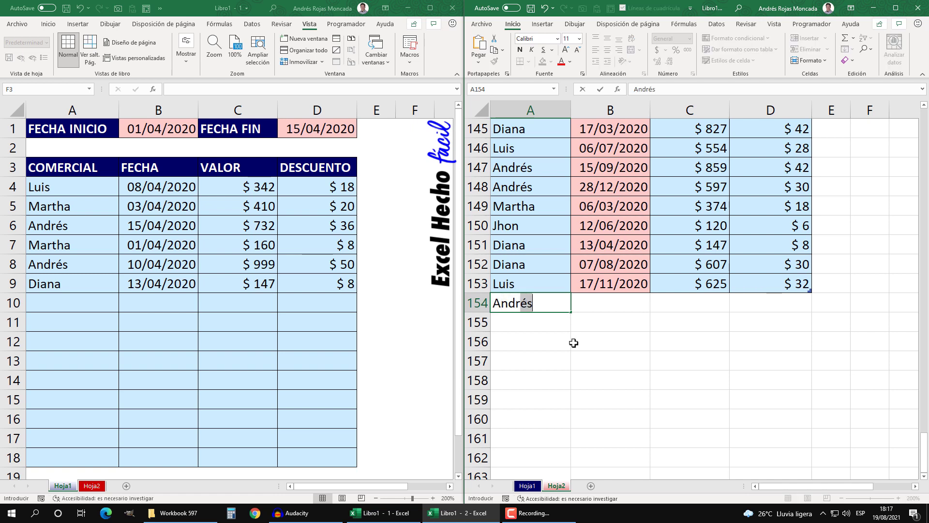
pyautogui.write('és')
pyautogui.press('Tab')
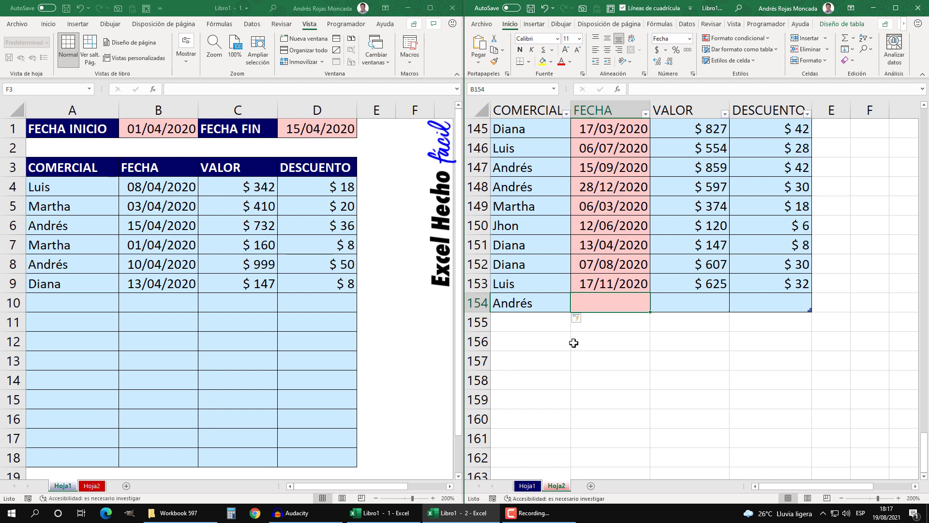
# Step: Give the new record VALOR 1, DESCUENTO 1 and FECHA 05/04/2020
pyautogui.press('Tab')
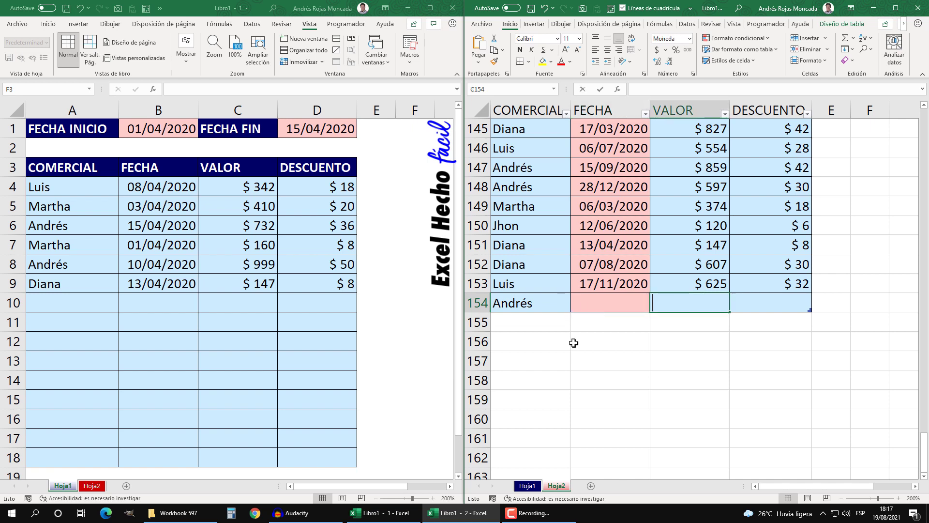
pyautogui.write('1')
pyautogui.hotkey('ctrl', 'Return')
pyautogui.press('Tab')
pyautogui.write('1')
pyautogui.press('Return')
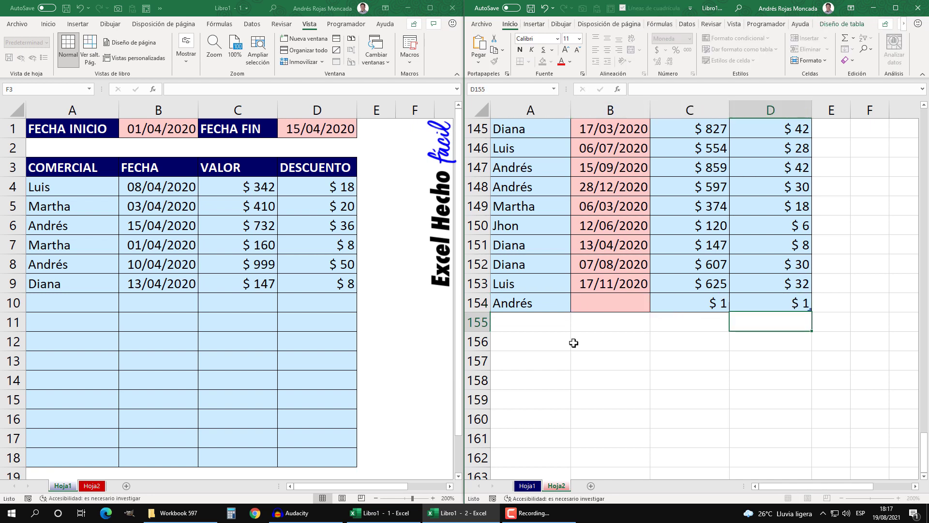
pyautogui.click(585, 302)
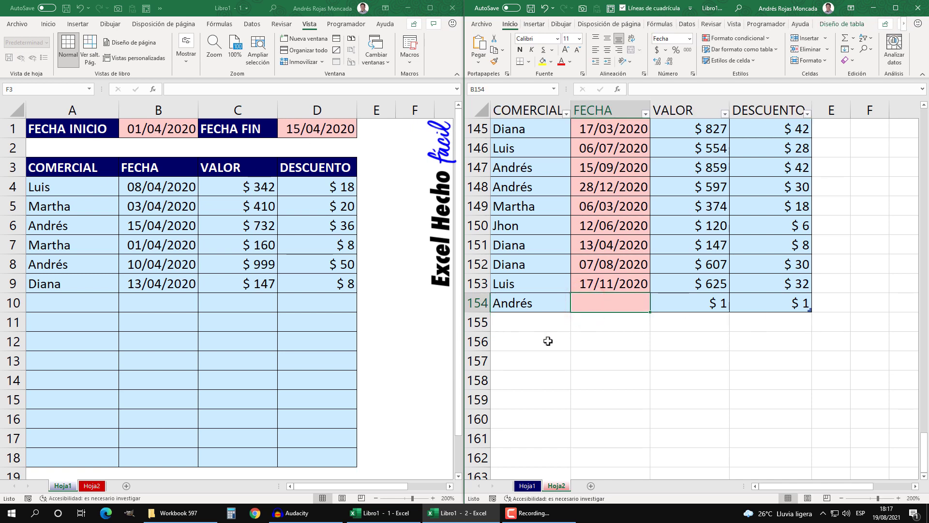
pyautogui.write('5/4/2020')
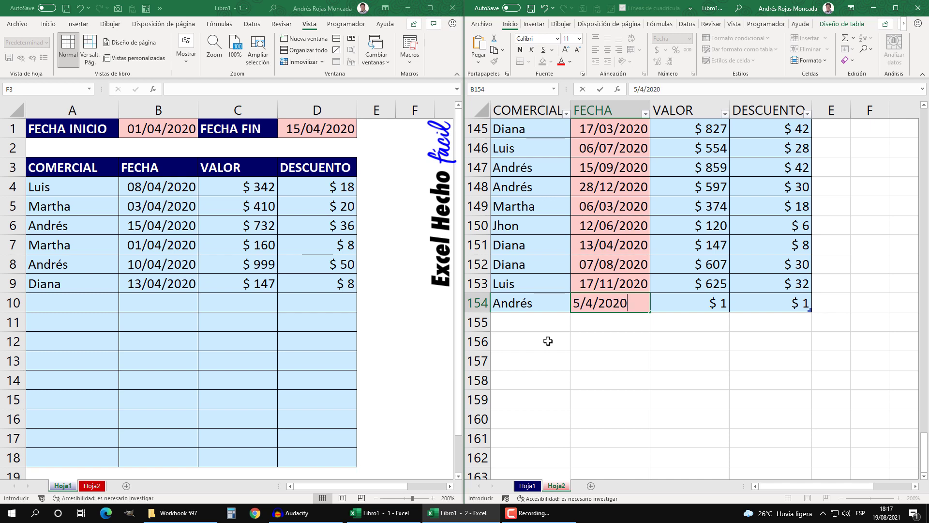
pyautogui.press('Return')
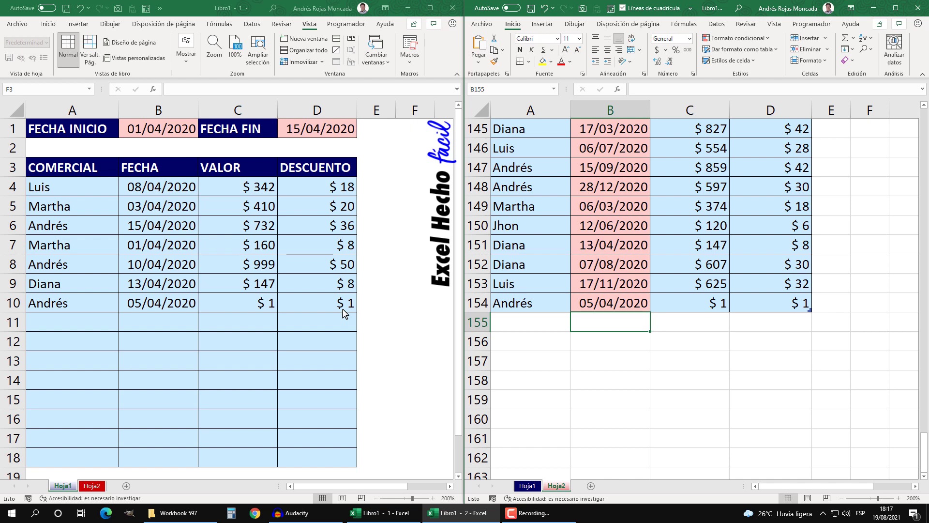
pyautogui.click(558, 326)
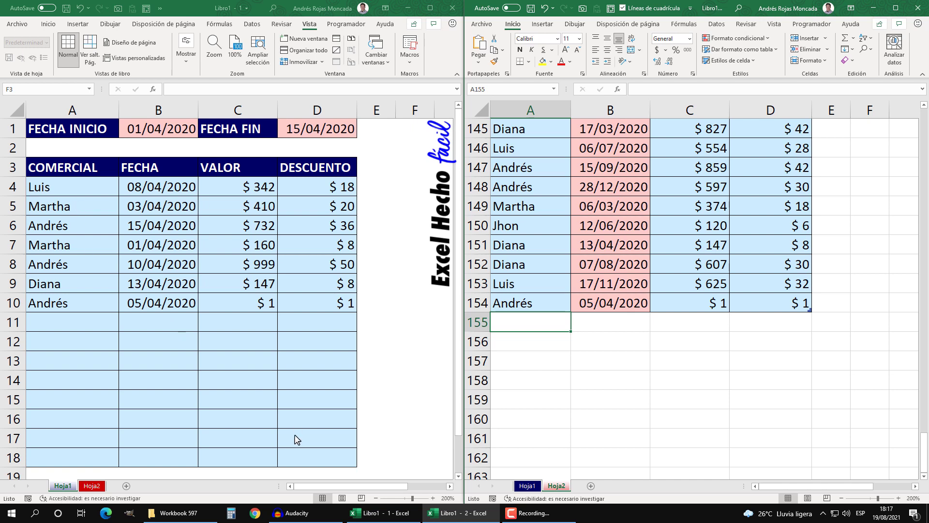
pyautogui.click(439, 65)
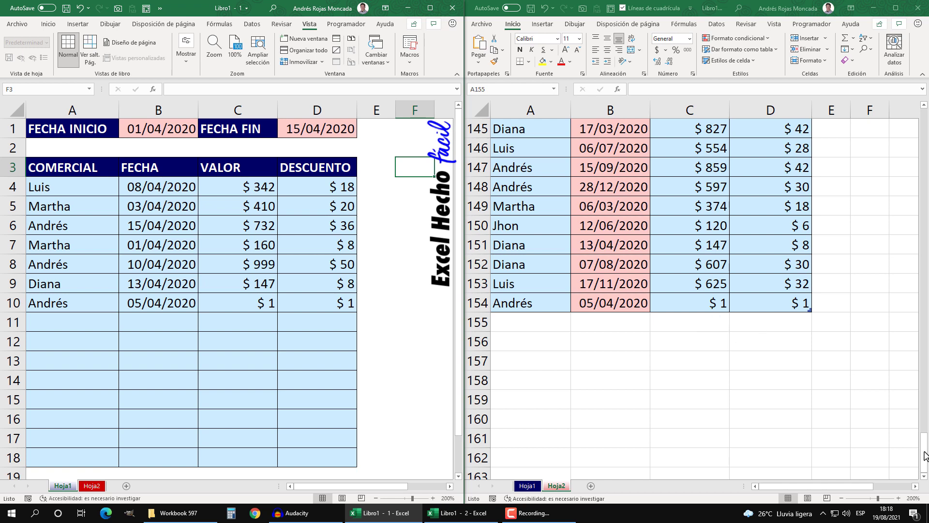
pyautogui.click(926, 52)
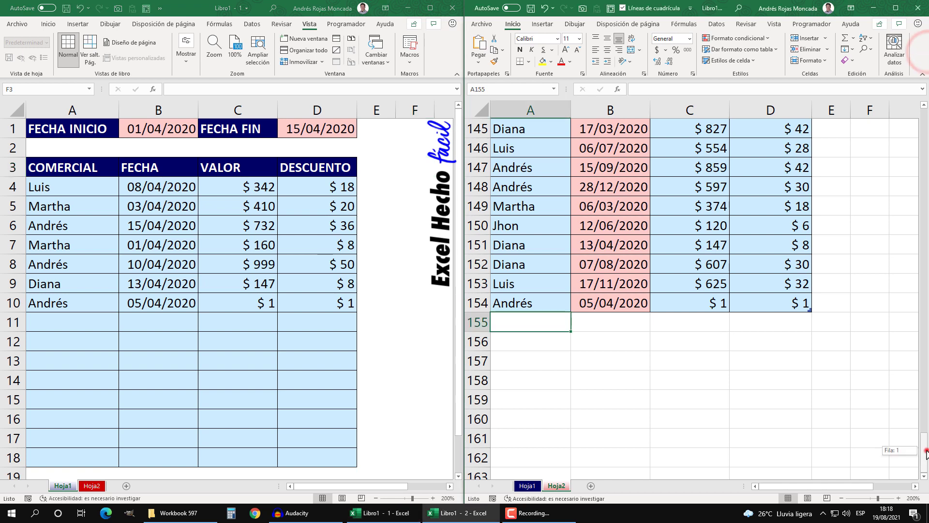
pyautogui.moveTo(924, 453); pyautogui.dragTo(863, 132)
pyautogui.click(863, 132)
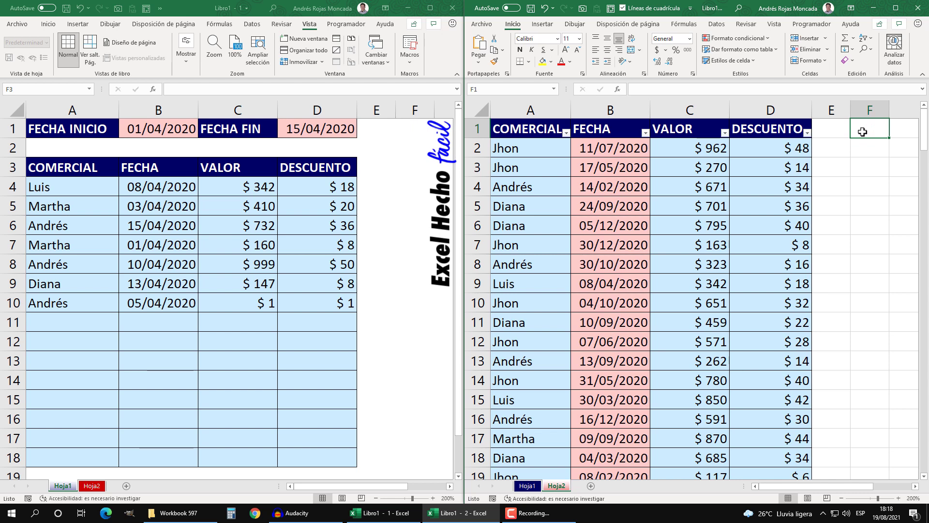
pyautogui.click(447, 62)
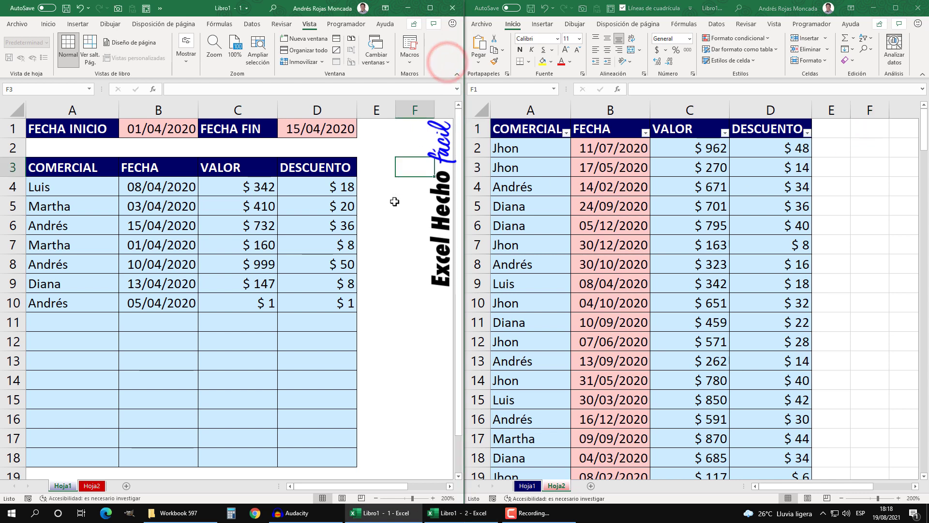